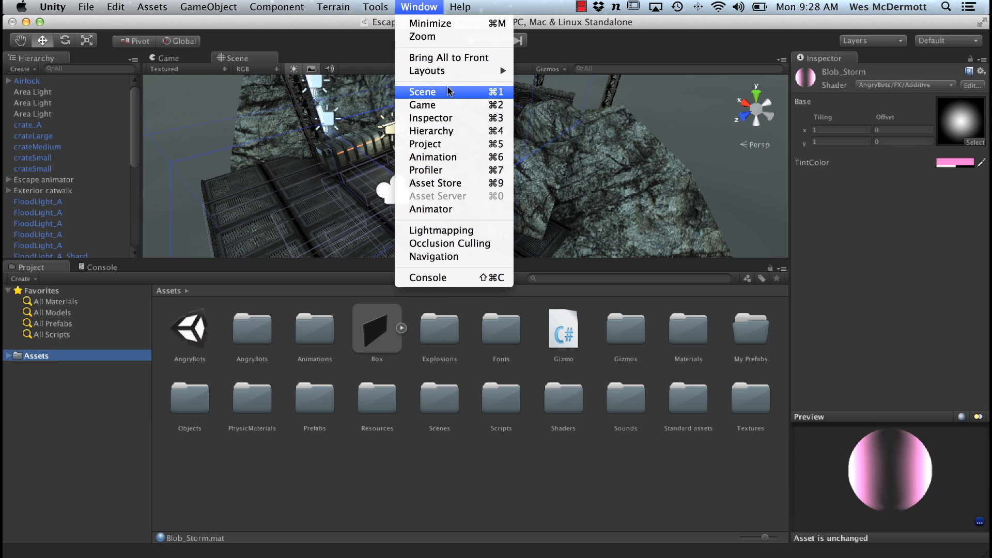
# Switch the editor to the Default window layout
pyautogui.moveTo(444, 70)
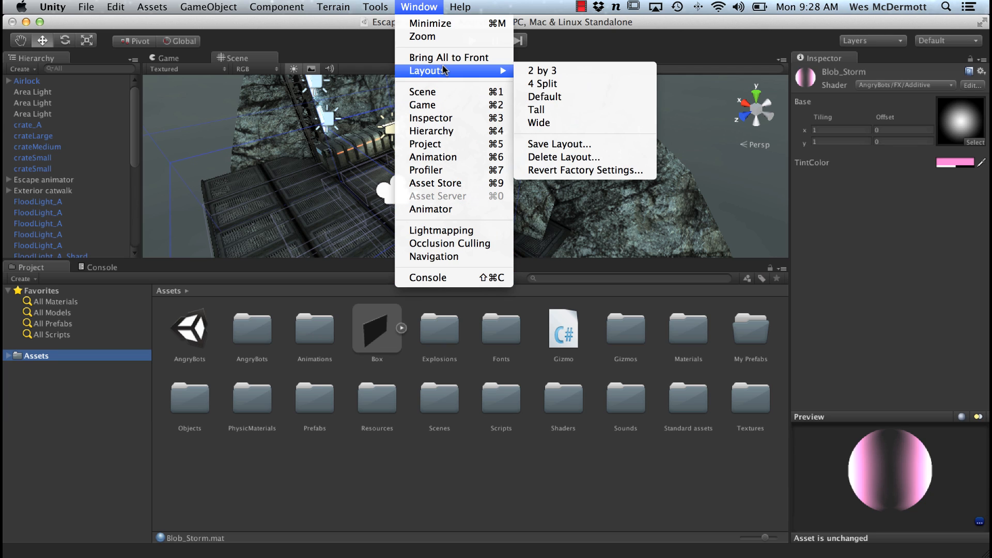
pyautogui.click(562, 98)
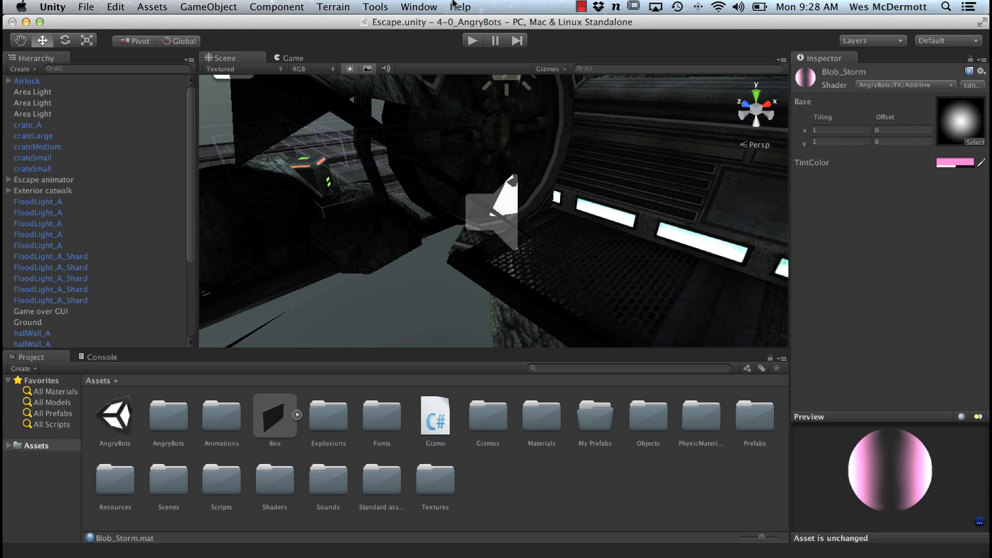
pyautogui.click(413, 7)
pyautogui.moveTo(450, 71)
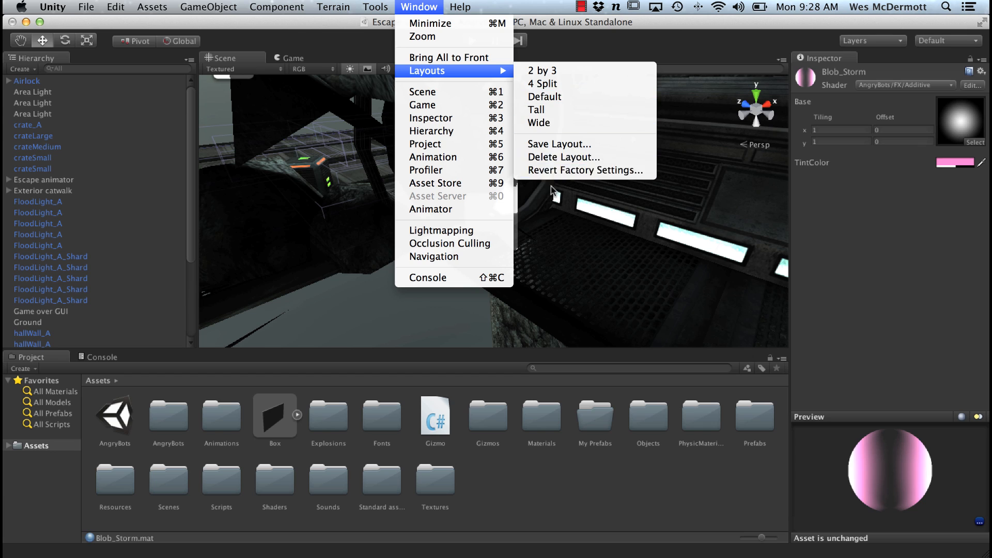
pyautogui.click(304, 159)
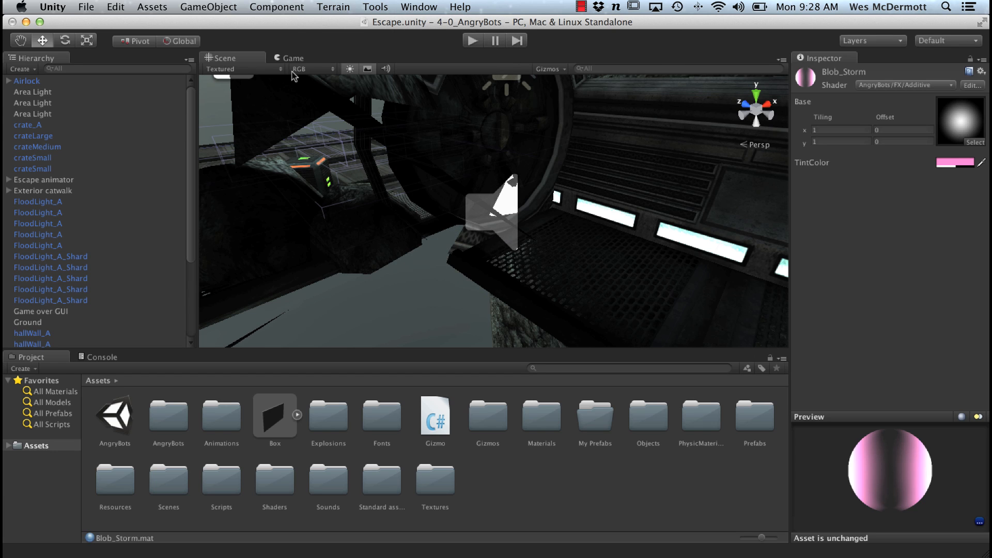
# Separate the Game and Scene views so they sit side by side, and widen the Game view
pyautogui.click(302, 58)
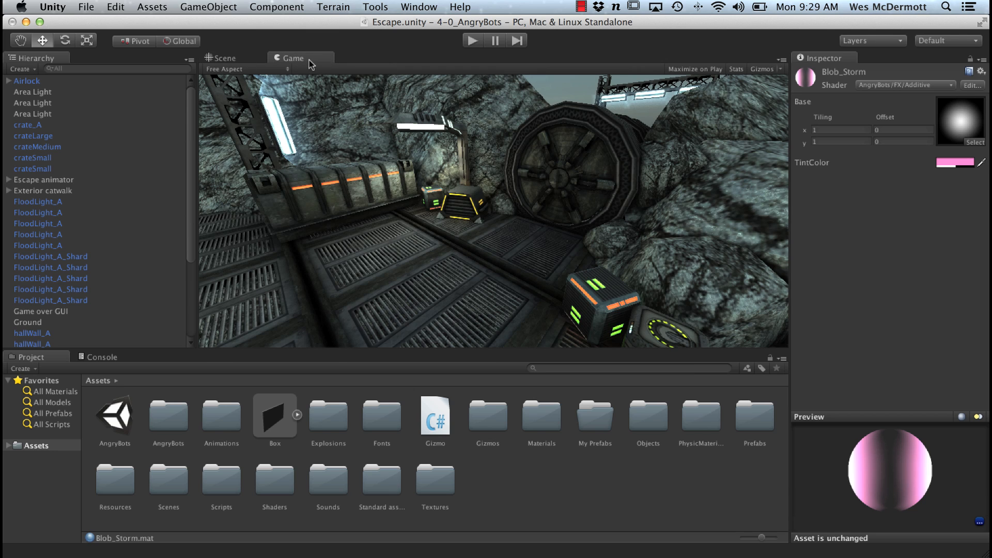
pyautogui.click(422, 6)
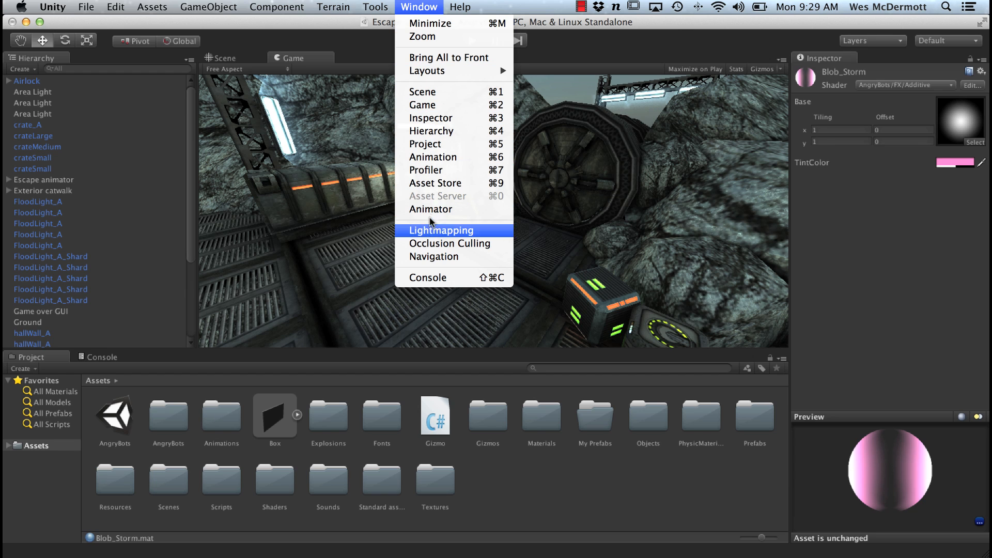
pyautogui.click(293, 81)
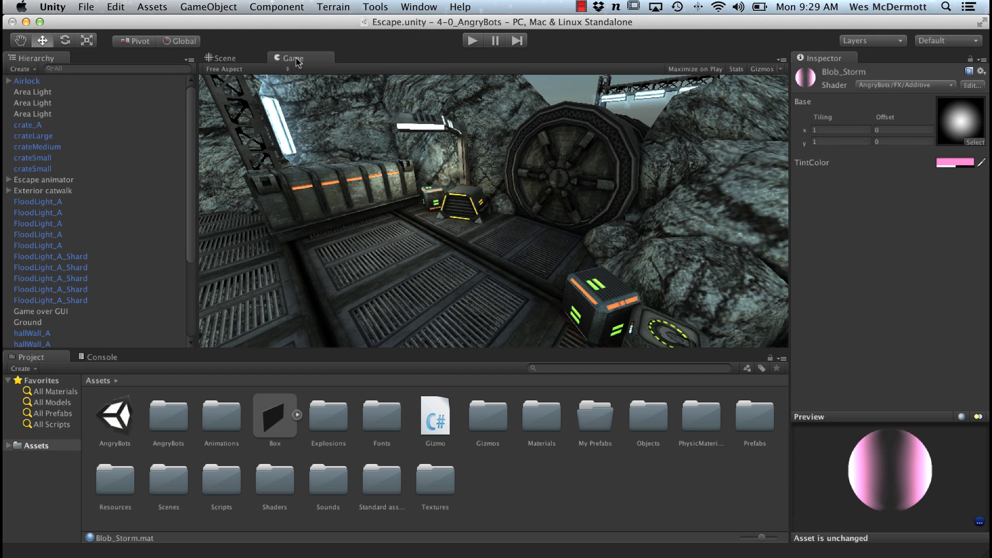
pyautogui.moveTo(297, 61); pyautogui.dragTo(725, 201)
pyautogui.moveTo(619, 57); pyautogui.dragTo(376, 203)
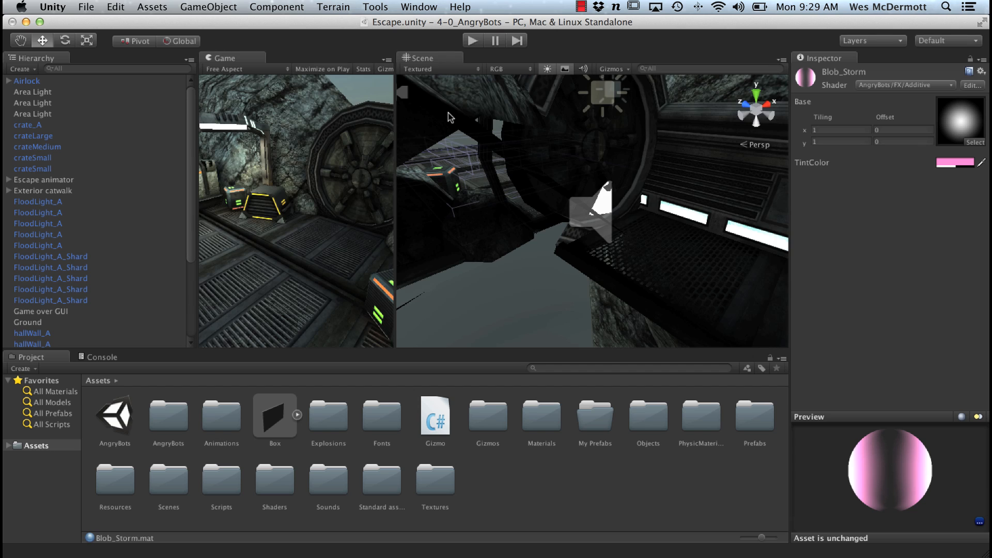
pyautogui.moveTo(396, 119); pyautogui.dragTo(514, 118)
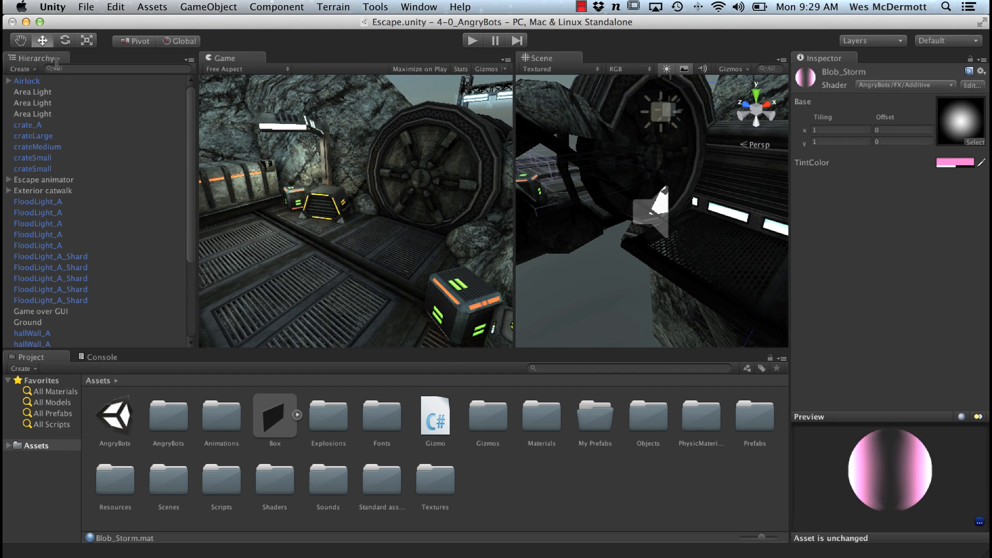
# Dock the Game view beside the Project browser and regroup it with the Scene view
pyautogui.moveTo(225, 58); pyautogui.dragTo(771, 467)
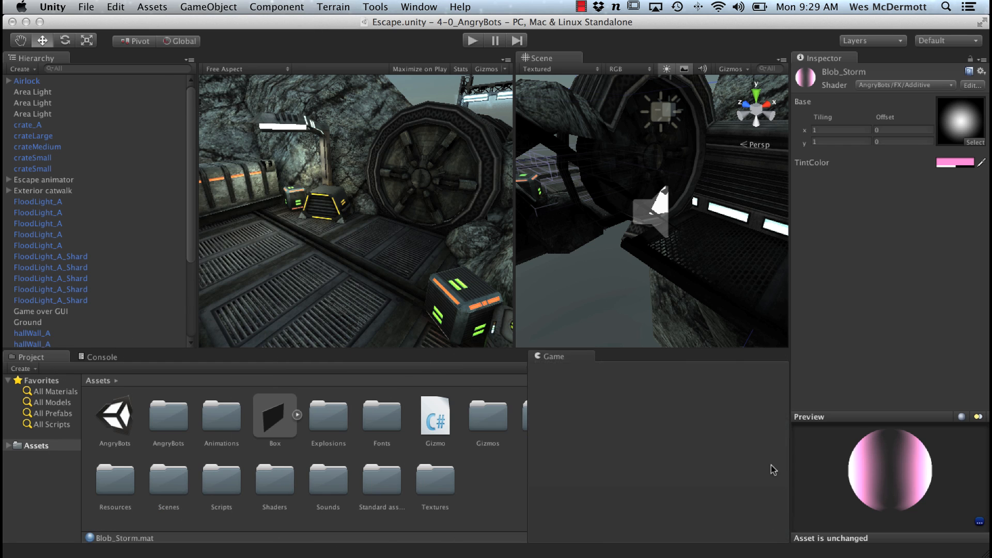
pyautogui.moveTo(761, 393); pyautogui.dragTo(635, 58)
# Restore the Default window layout to reset the rearranged views
pyautogui.click(420, 7)
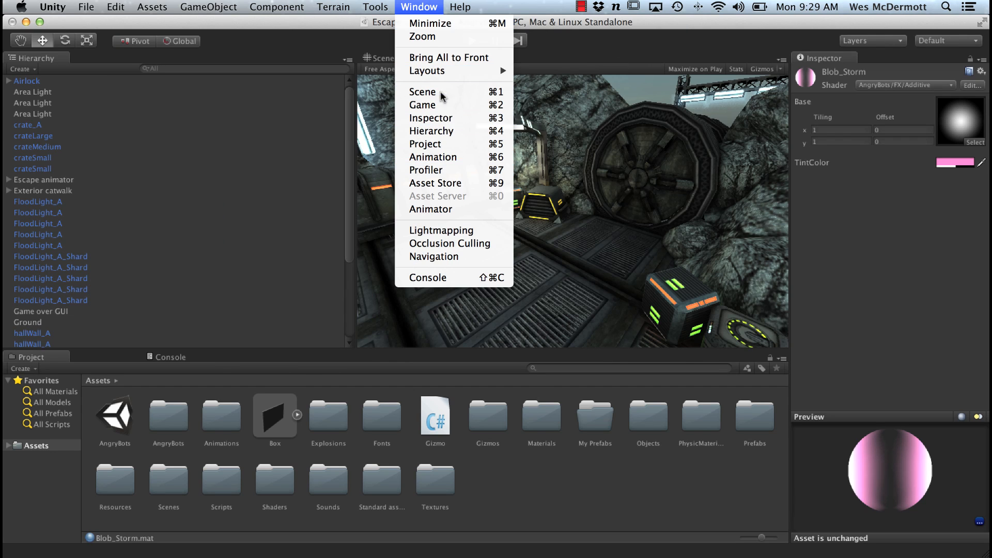
pyautogui.moveTo(443, 70)
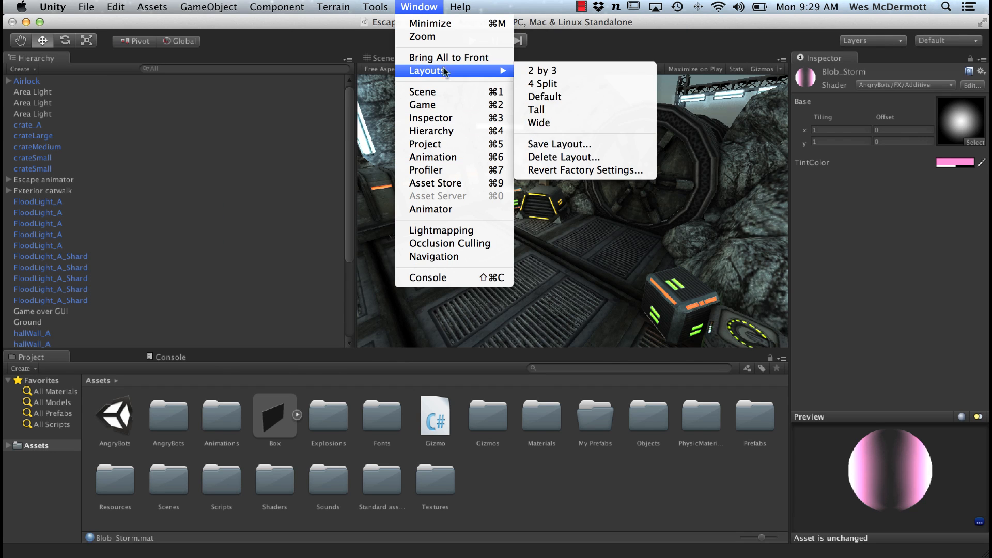
pyautogui.click(548, 97)
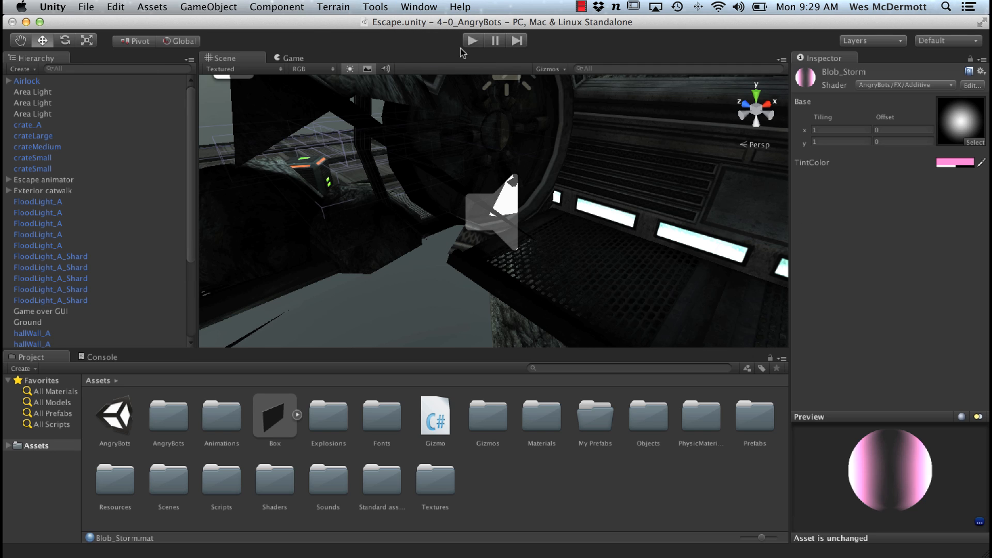
pyautogui.click(421, 7)
pyautogui.moveTo(443, 70)
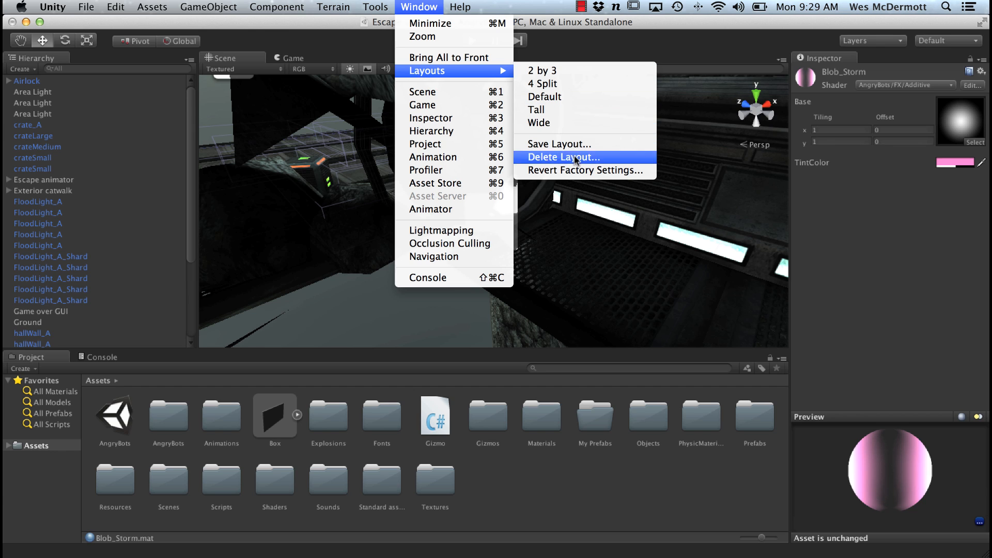
pyautogui.click(293, 253)
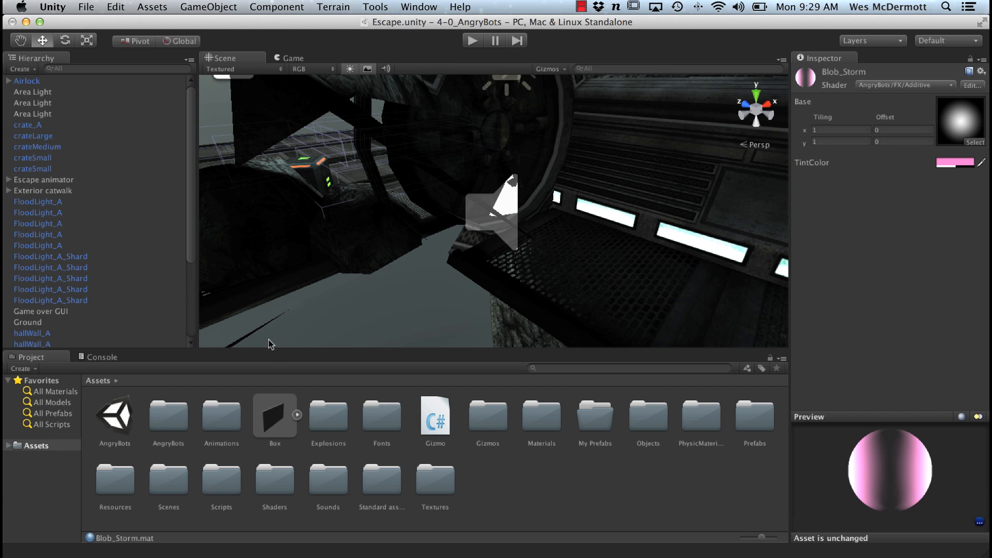
# Enlarge the Project browser upward and widen its folder column
pyautogui.moveTo(267, 347); pyautogui.dragTo(290, 282)
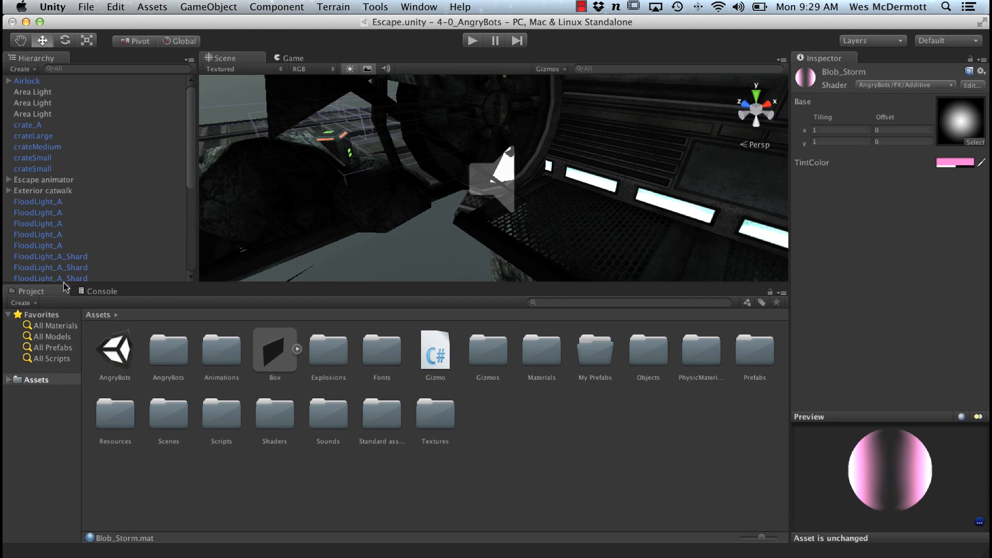
pyautogui.click(95, 288)
pyautogui.click(40, 290)
pyautogui.moveTo(81, 431); pyautogui.dragTo(118, 432)
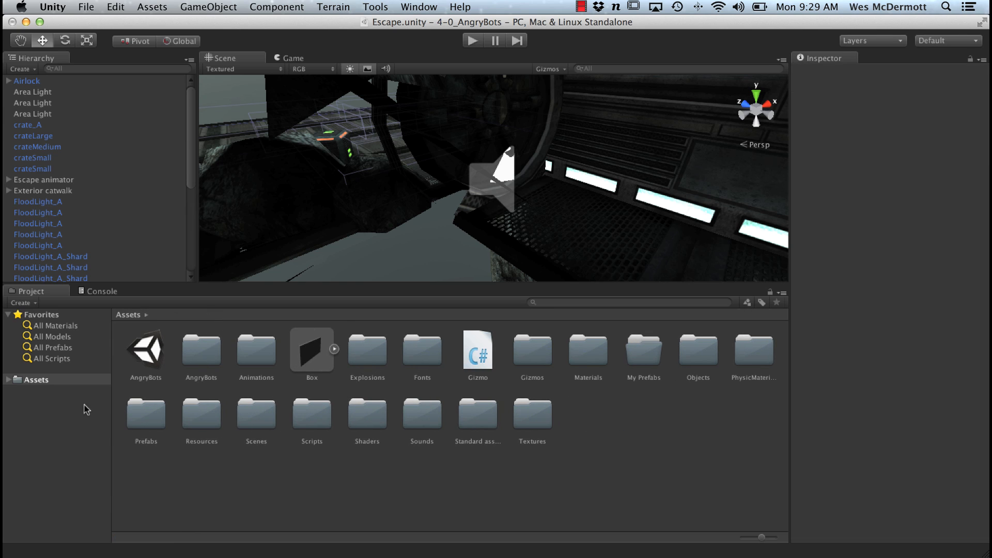
pyautogui.moveTo(113, 335); pyautogui.dragTo(123, 334)
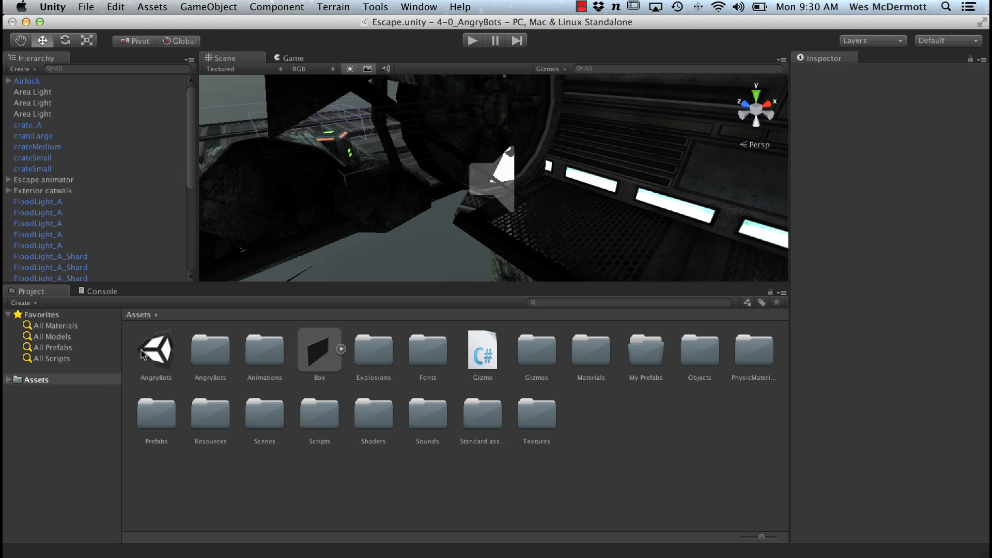
pyautogui.moveTo(122, 337); pyautogui.dragTo(139, 360)
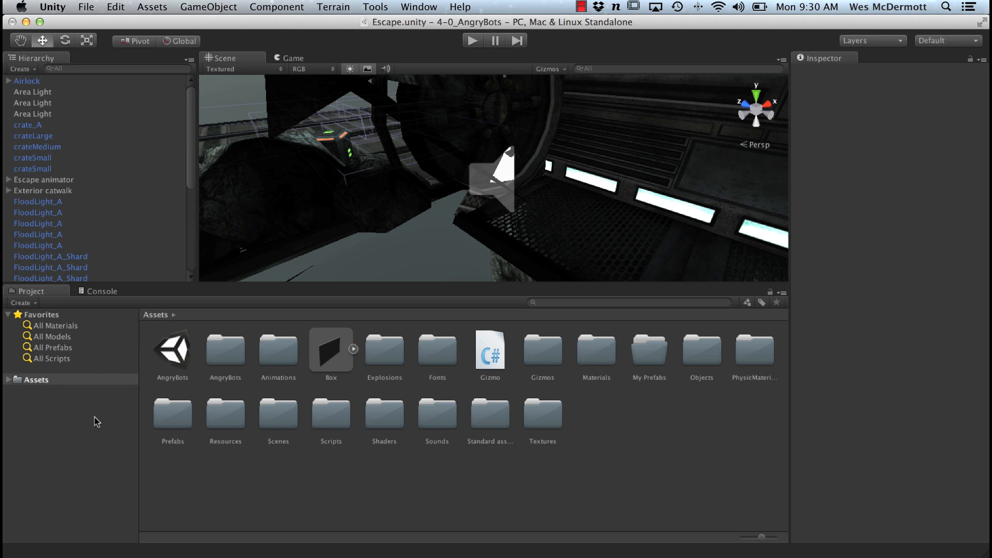
# Examine the asset folders by selecting Prefabs, Resources, Scenes, Scripts, Shaders, Sounds, Standard assets and Textures one at a time
pyautogui.click(166, 412)
pyautogui.click(230, 413)
pyautogui.click(281, 413)
pyautogui.click(339, 412)
pyautogui.click(394, 413)
pyautogui.click(437, 414)
pyautogui.click(490, 413)
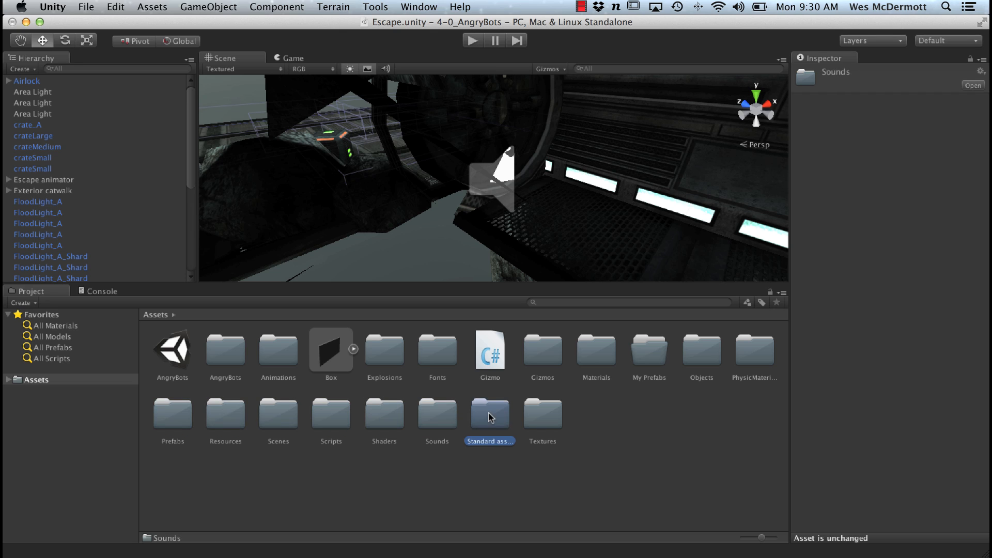
pyautogui.click(536, 415)
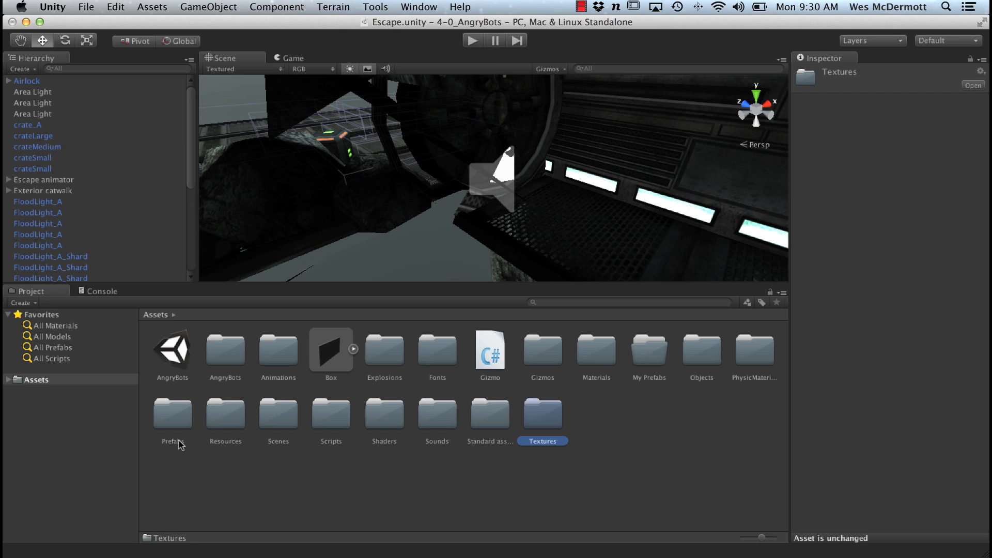
pyautogui.click(274, 415)
pyautogui.click(225, 413)
pyautogui.click(159, 416)
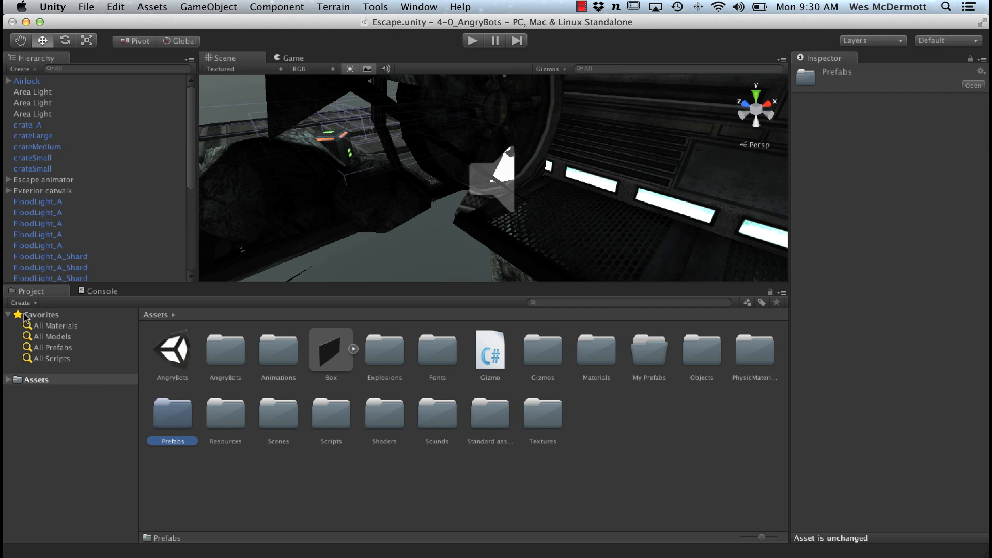
# Collapse and reopen the Favorites group, and expand the Assets folder to list all its subfolders
pyautogui.click(8, 315)
pyautogui.click(7, 315)
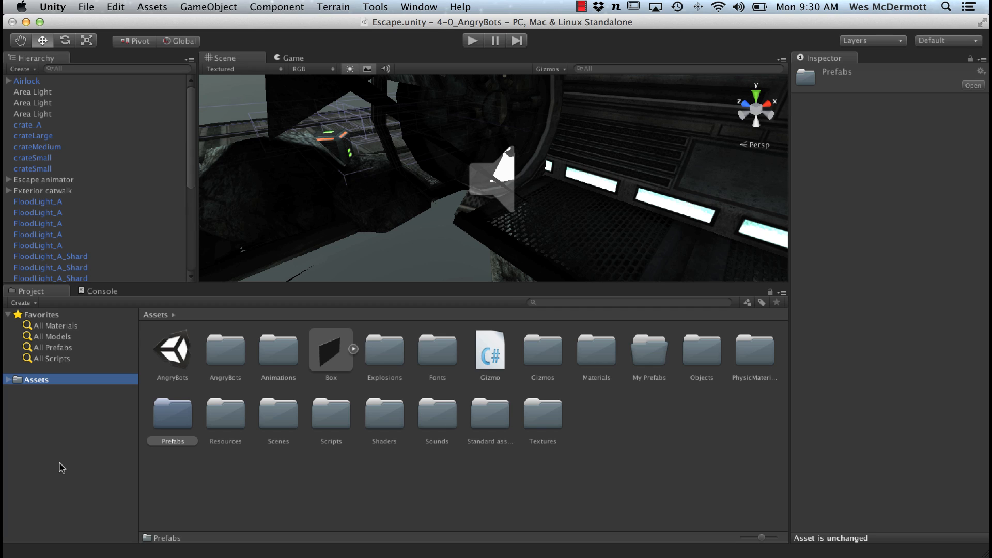
pyautogui.click(8, 381)
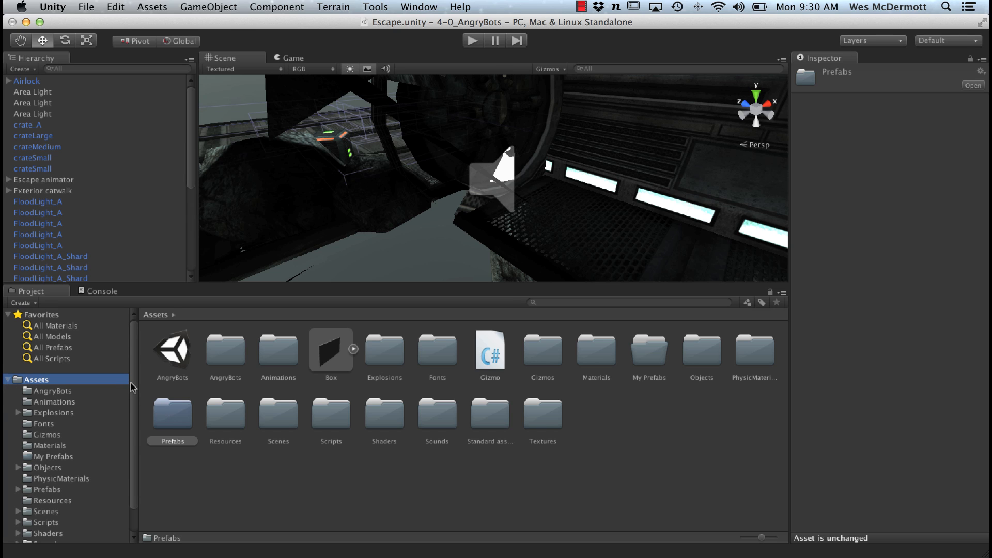
pyautogui.moveTo(132, 385); pyautogui.dragTo(133, 413)
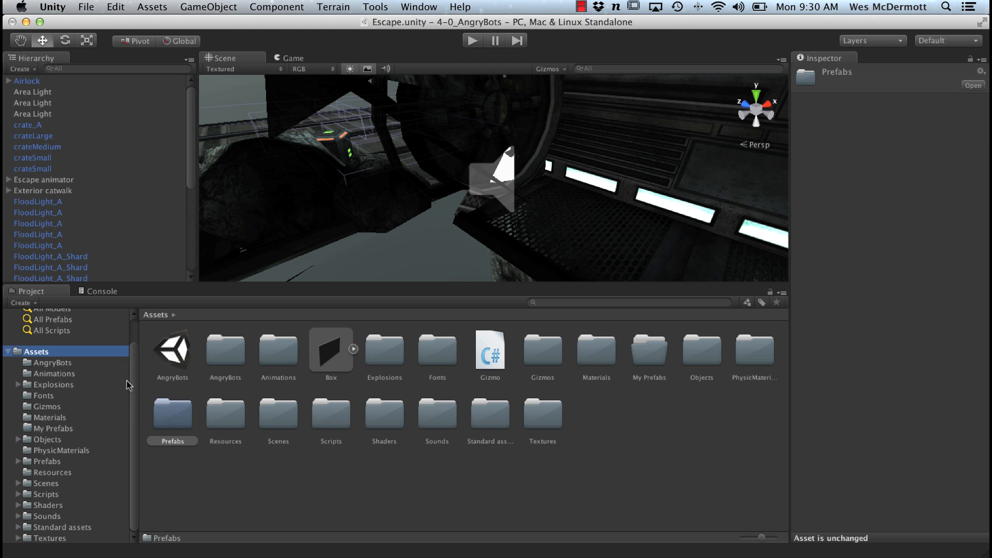
# Examine the contents of the AngryBots, Animations, Explosions, Fonts and Materials folders
pyautogui.click(61, 364)
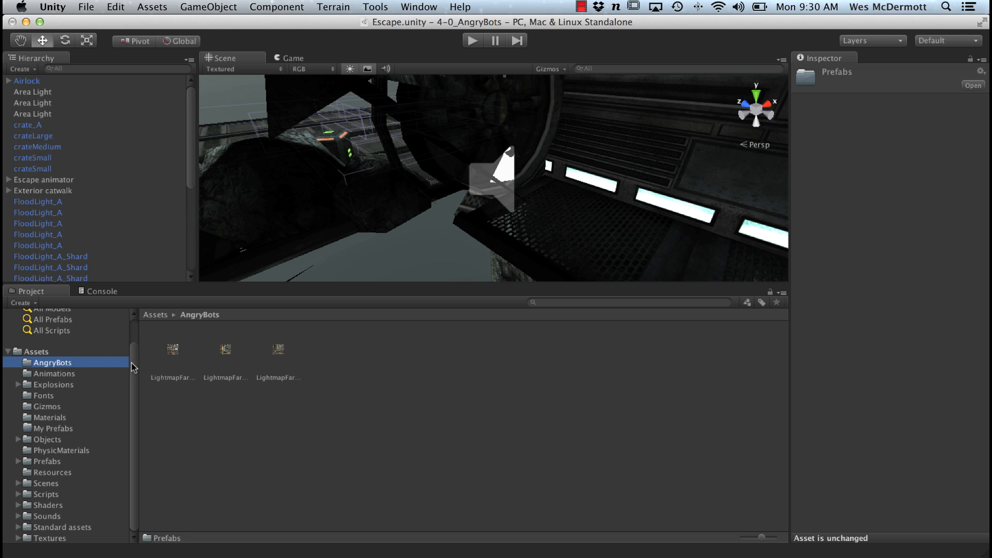
pyautogui.click(54, 375)
pyautogui.click(47, 386)
pyautogui.click(43, 396)
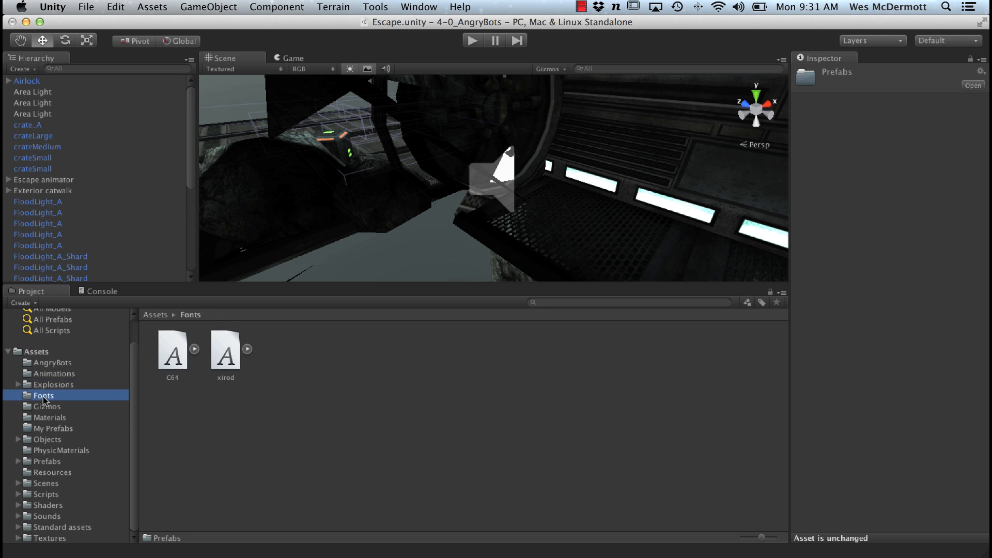
pyautogui.click(48, 386)
pyautogui.click(57, 374)
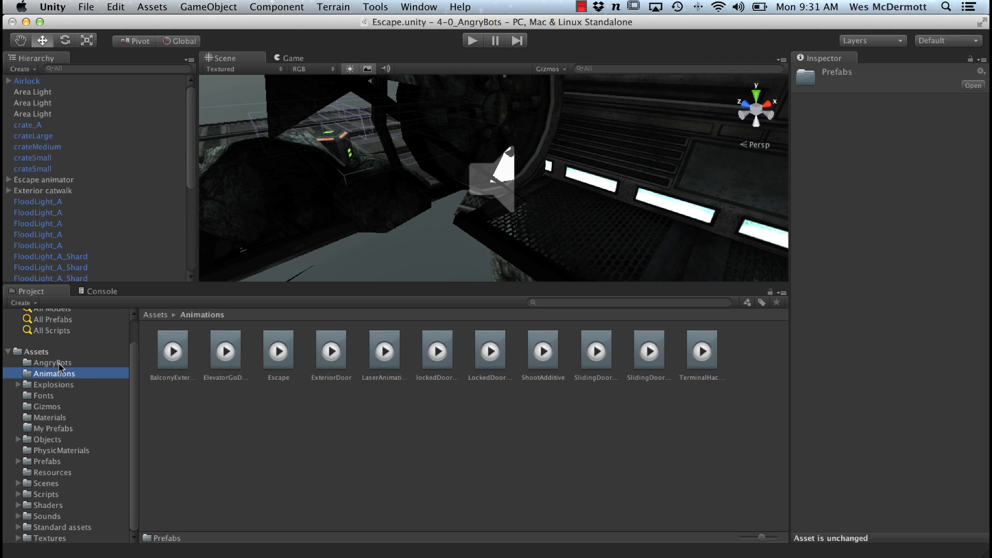
pyautogui.click(50, 418)
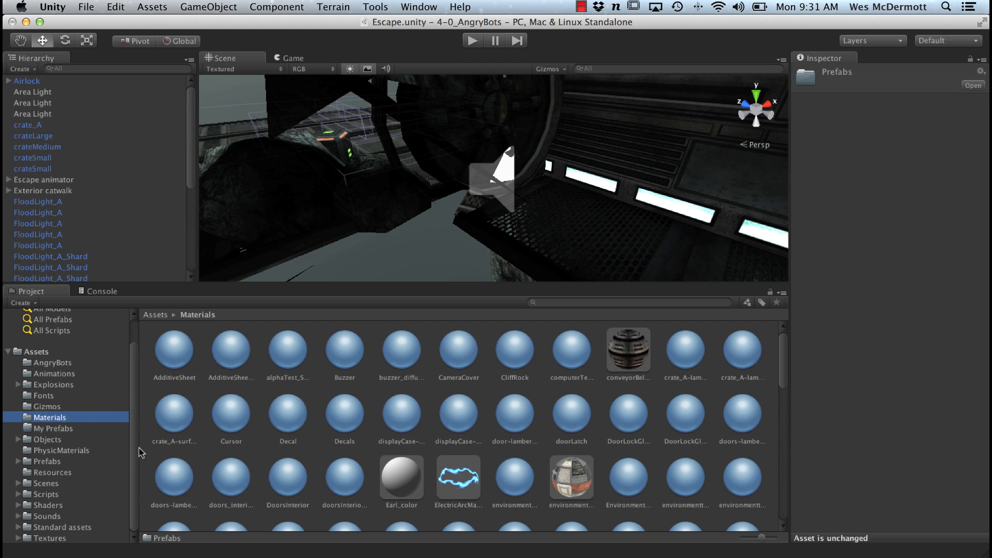
# Open the Objects folder and expand its subfolders in the tree, leaving Enemies collapsed
pyautogui.click(64, 440)
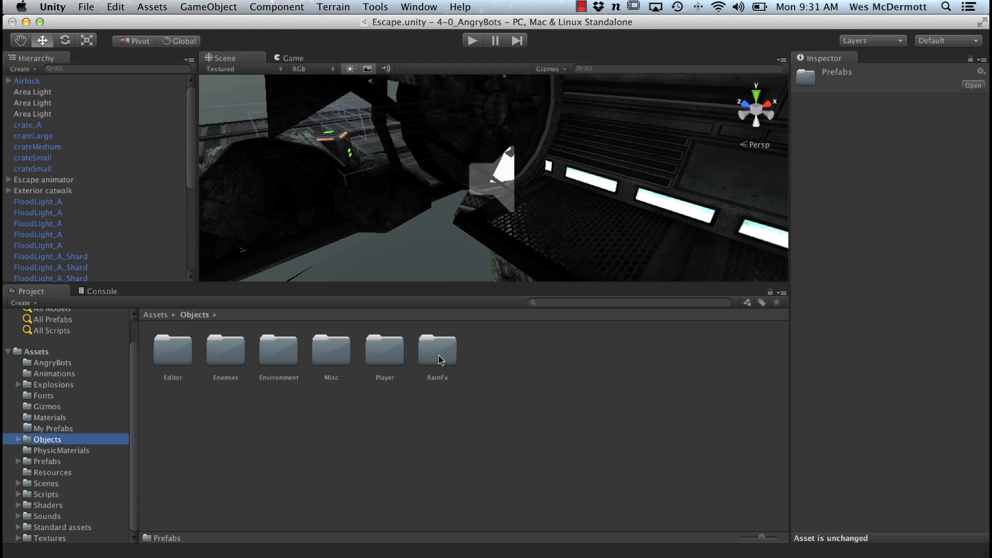
pyautogui.click(18, 440)
pyautogui.click(27, 461)
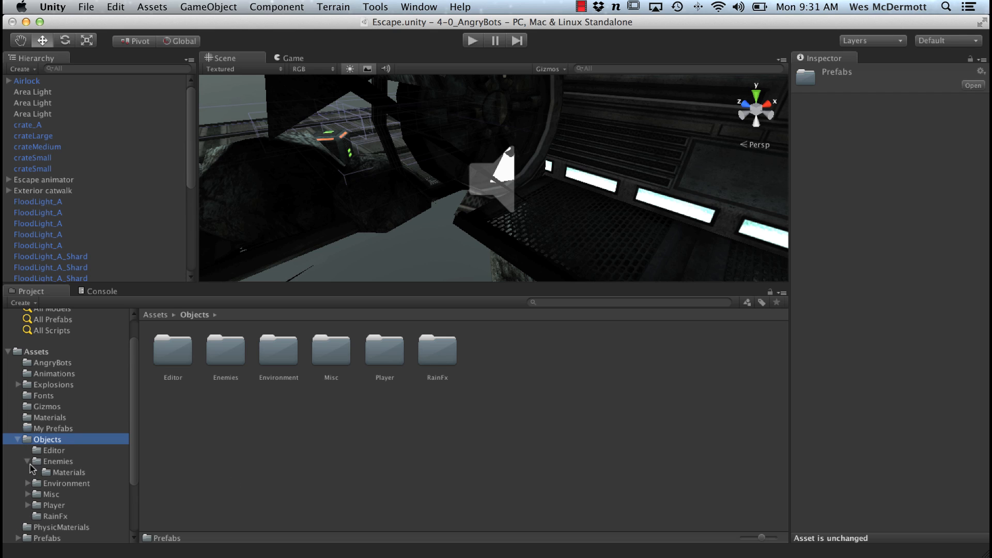
pyautogui.click(28, 462)
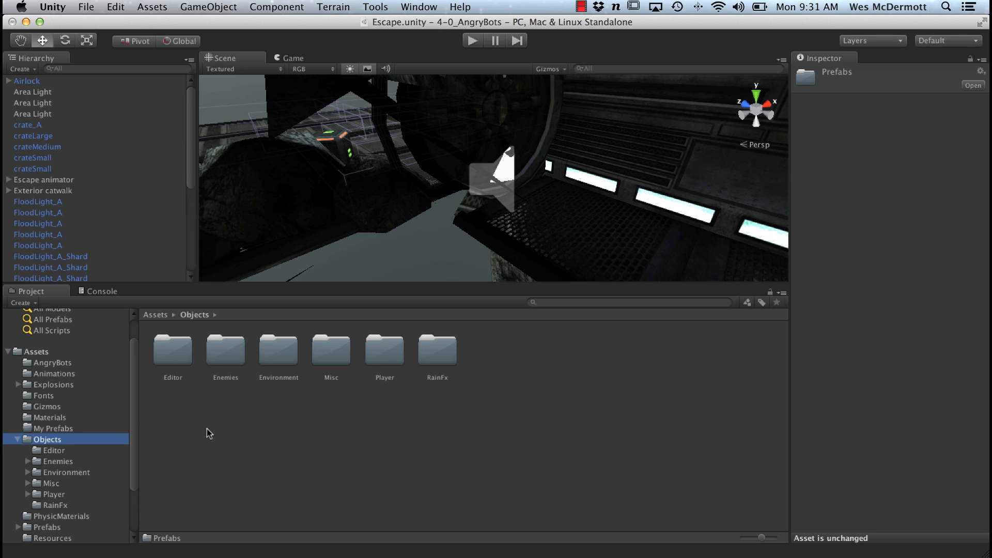
# View the Enemies folder's assets, return to Objects and open its Environment folder
pyautogui.click(60, 462)
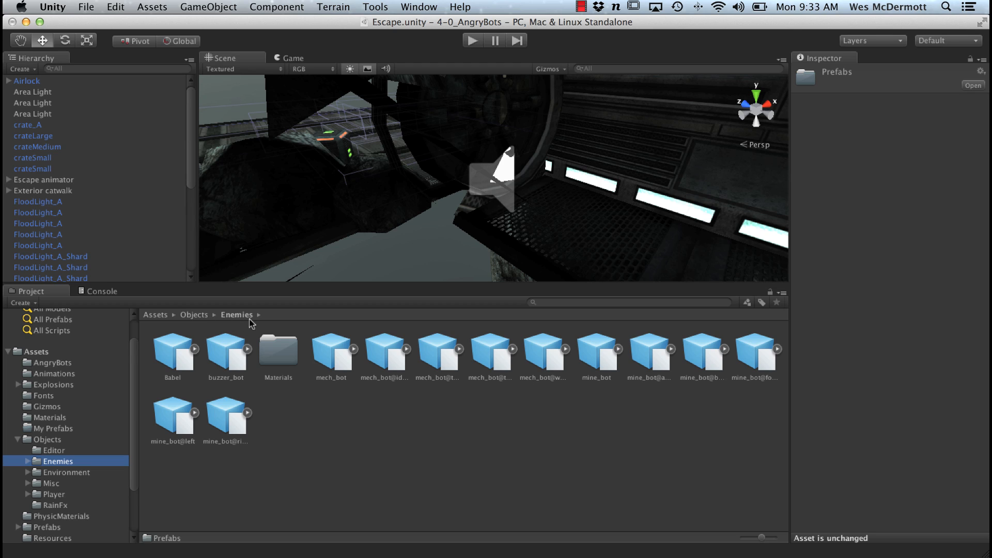
pyautogui.click(195, 315)
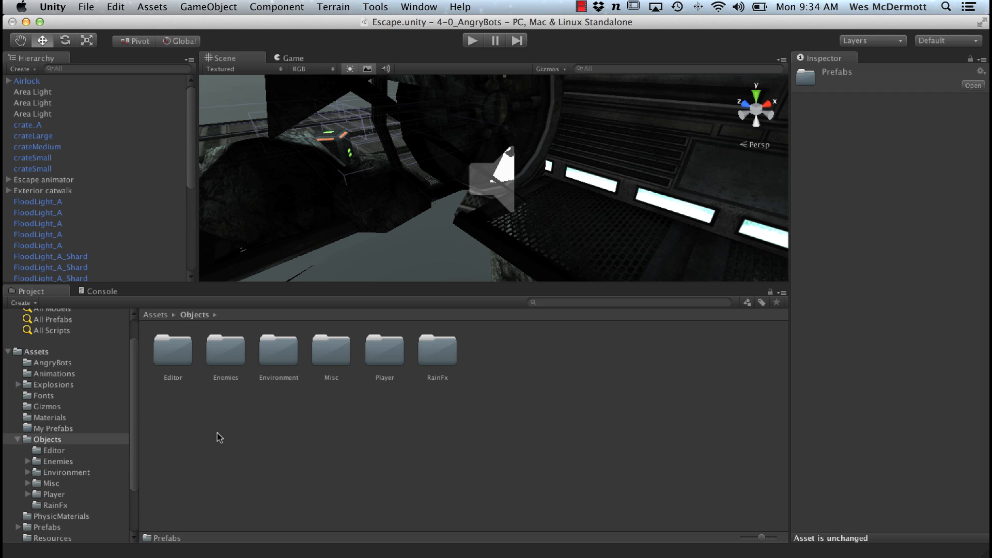
pyautogui.doubleClick(293, 355)
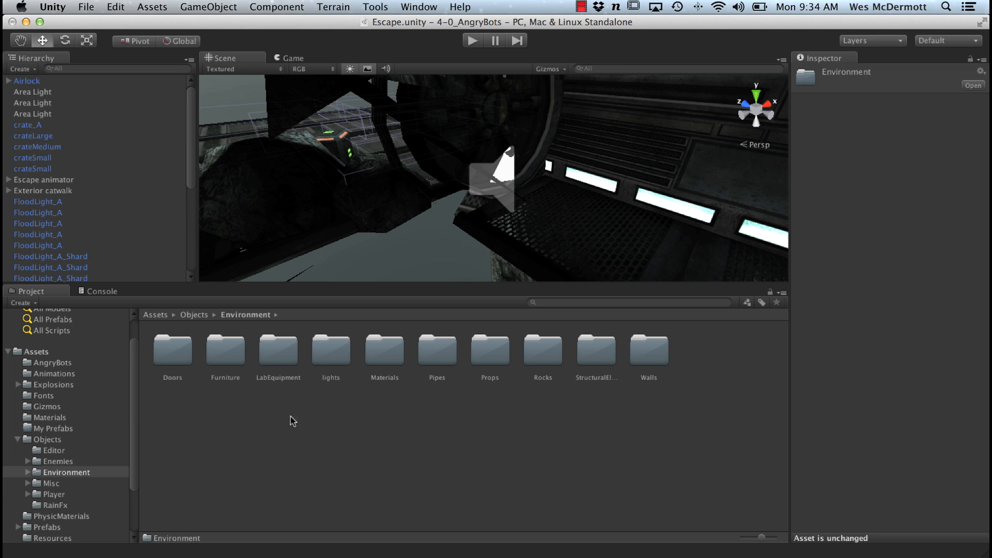
# Widen the folder tree and view the LabEquipment, lights, Materials and Doors folders inside Environment, ending back at Environment
pyautogui.doubleClick(284, 355)
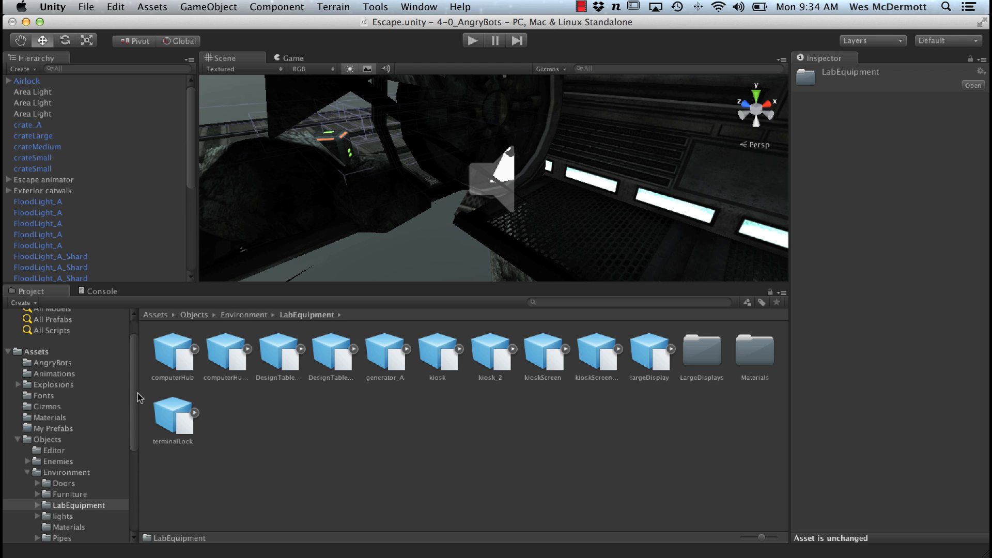
pyautogui.moveTo(141, 394); pyautogui.dragTo(157, 396)
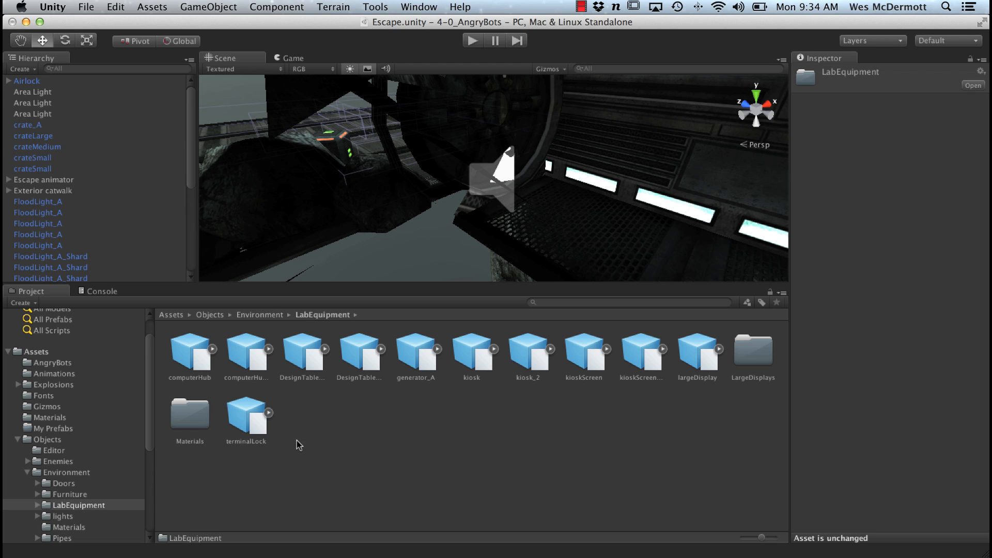
pyautogui.click(66, 515)
pyautogui.click(58, 528)
pyautogui.click(66, 483)
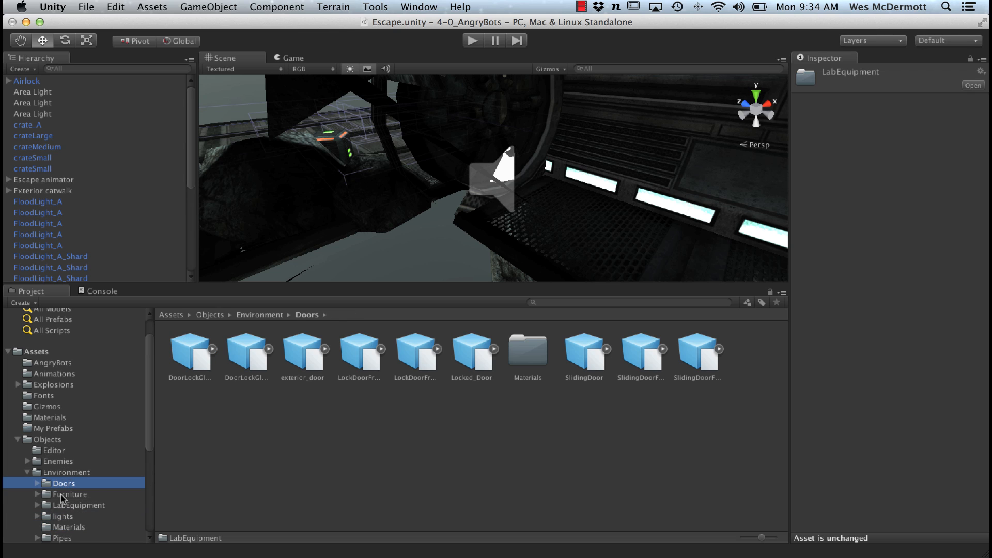
pyautogui.click(61, 473)
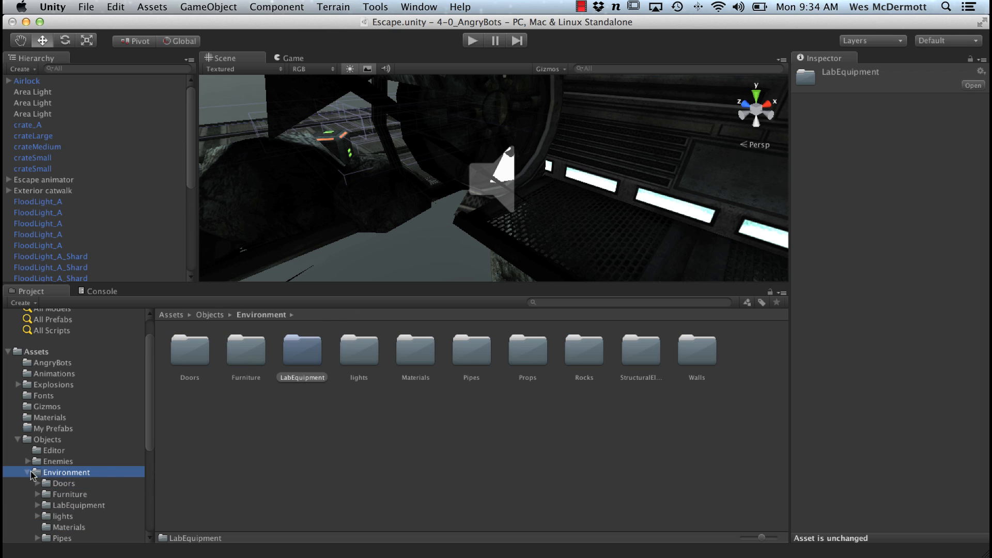
# Examine Environment's Materials, LabEquipment, Furniture and Doors folders, and return to the Environment folder
pyautogui.doubleClick(425, 346)
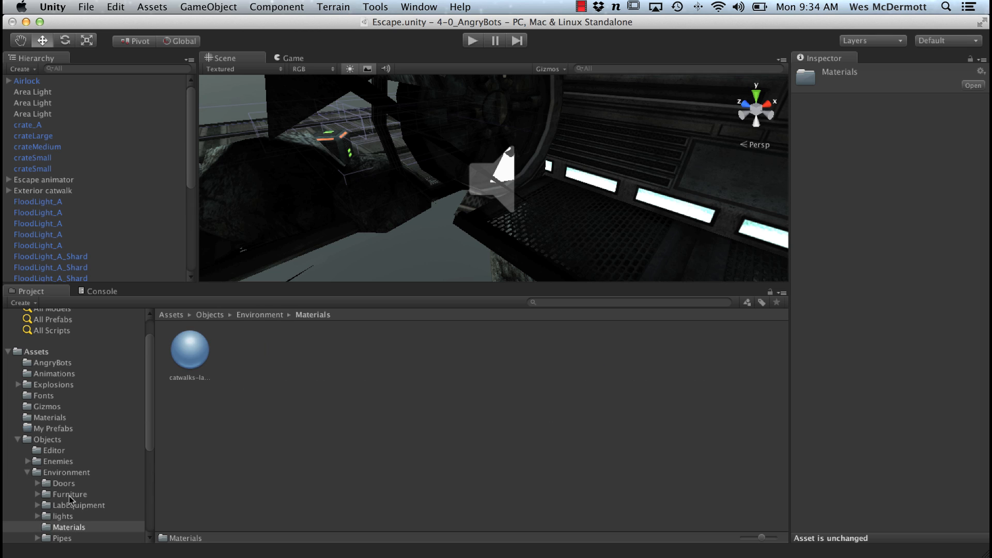
pyautogui.moveTo(150, 435); pyautogui.dragTo(146, 455)
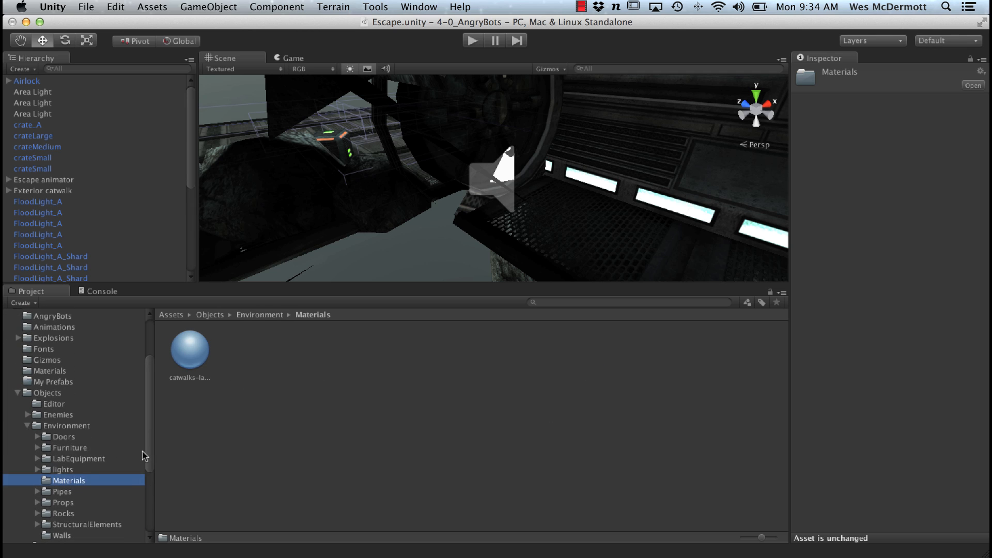
pyautogui.click(83, 460)
pyautogui.click(66, 449)
pyautogui.click(69, 438)
pyautogui.click(76, 427)
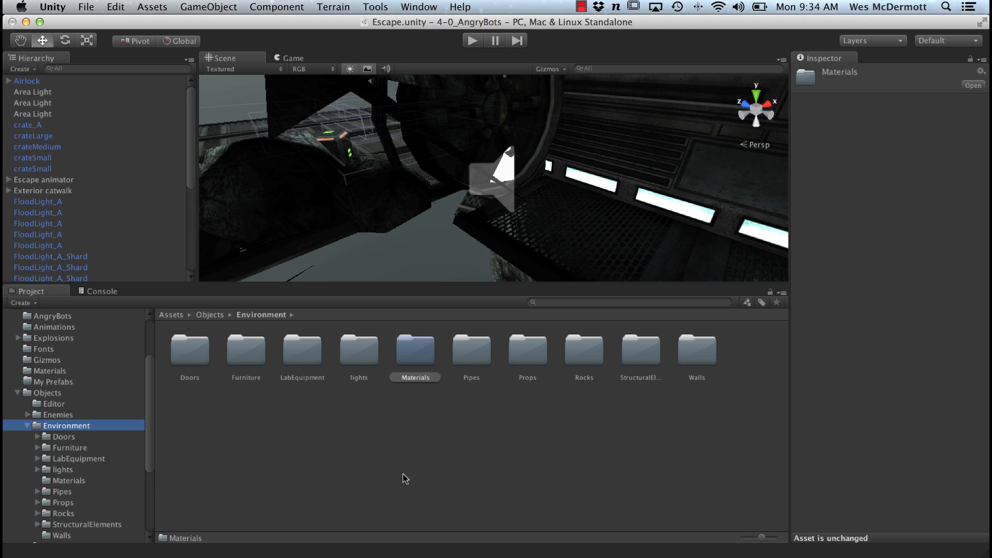
# View the Rocks folder and its Materials subfolder, return to Environment and collapse Rocks in the tree
pyautogui.doubleClick(585, 352)
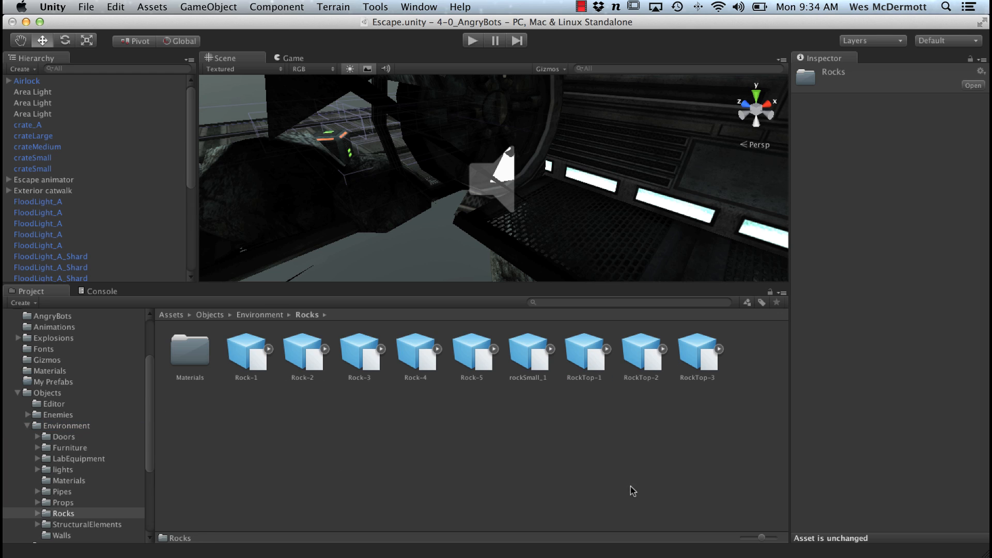
pyautogui.doubleClick(194, 359)
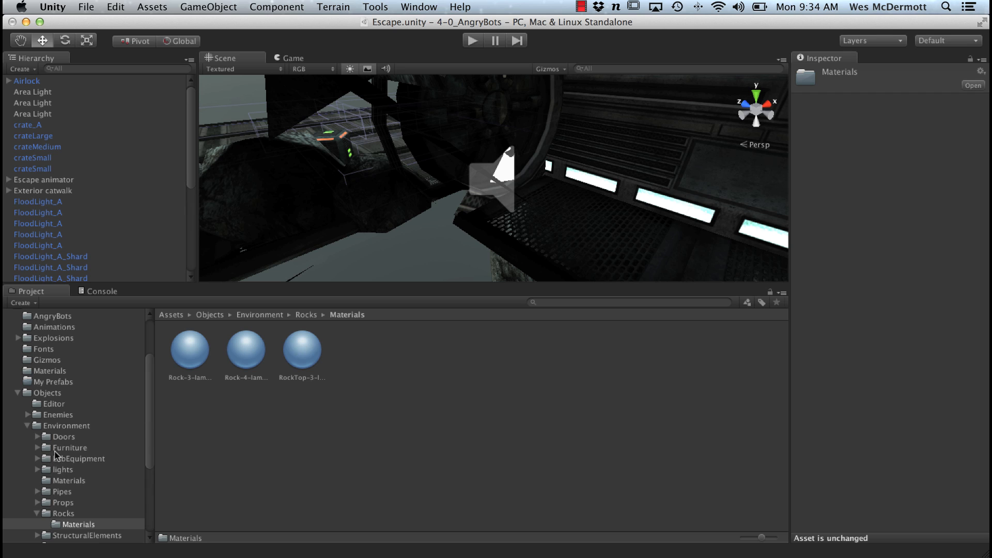
pyautogui.click(49, 427)
pyautogui.moveTo(149, 447); pyautogui.dragTo(149, 463)
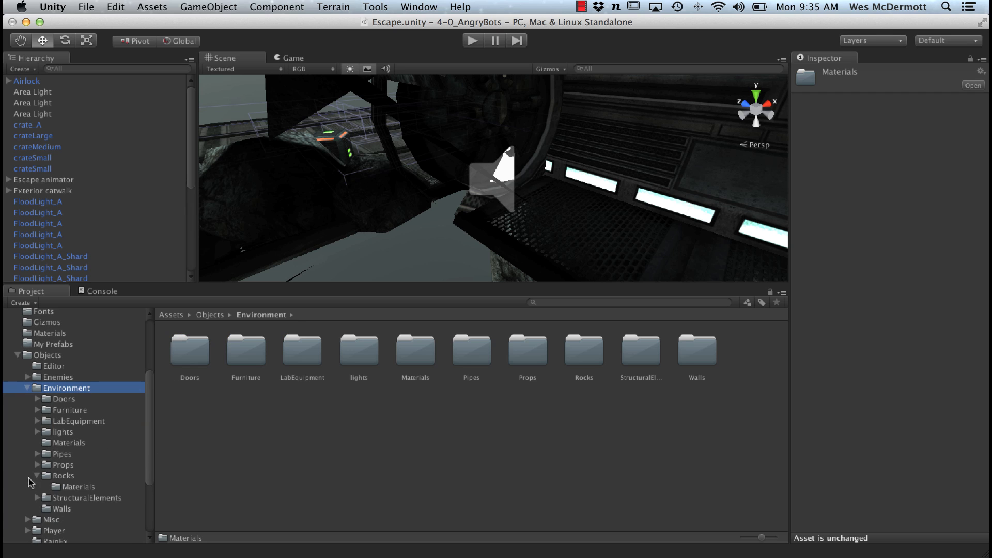
pyautogui.click(38, 476)
# Walk down the tree from Objects through Environment and Rocks to the Materials subfolder of Rocks
pyautogui.click(48, 357)
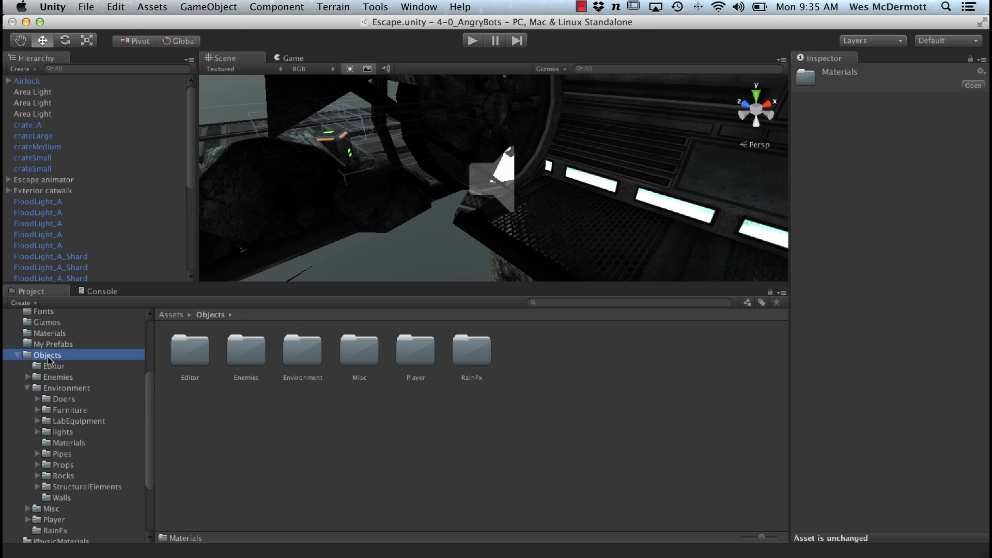
pyautogui.click(89, 393)
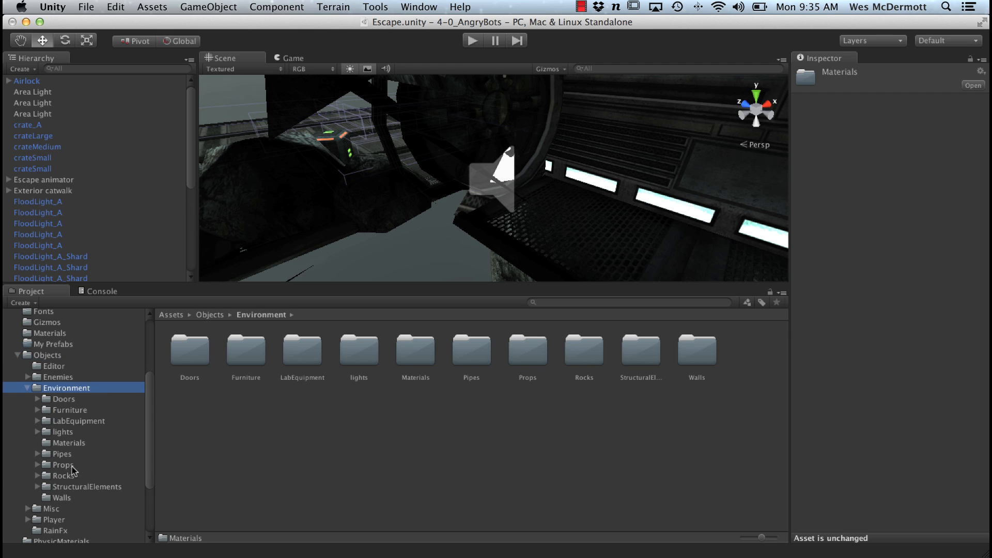
pyautogui.click(66, 476)
pyautogui.click(37, 476)
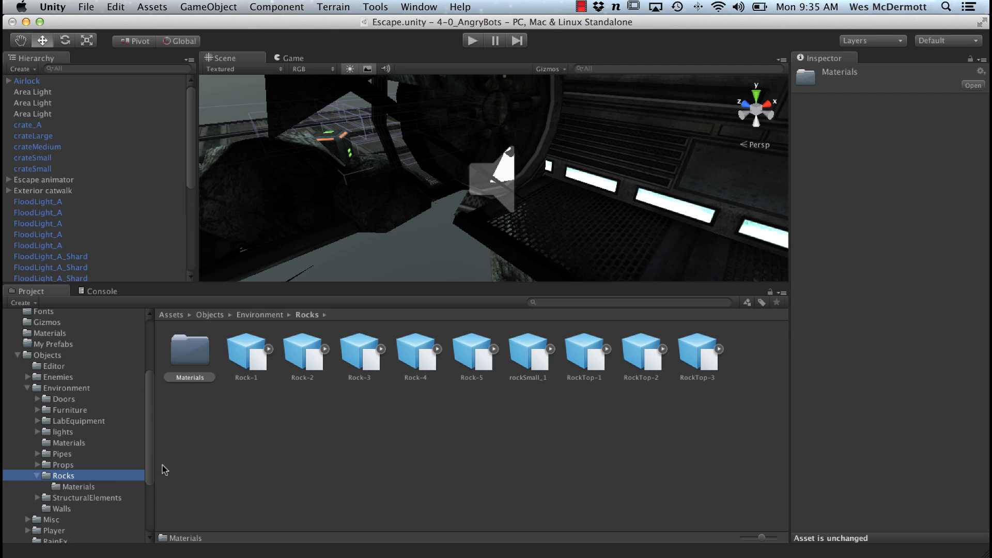
pyautogui.click(73, 486)
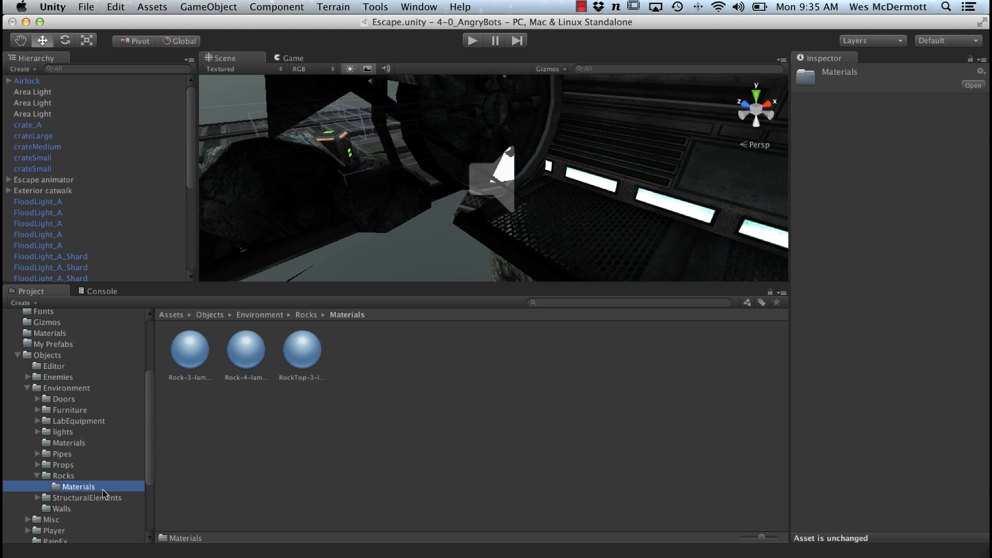
# Collapse the Environment and Objects folders in the tree and display the contents of Objects
pyautogui.scroll(5, 145, 406)
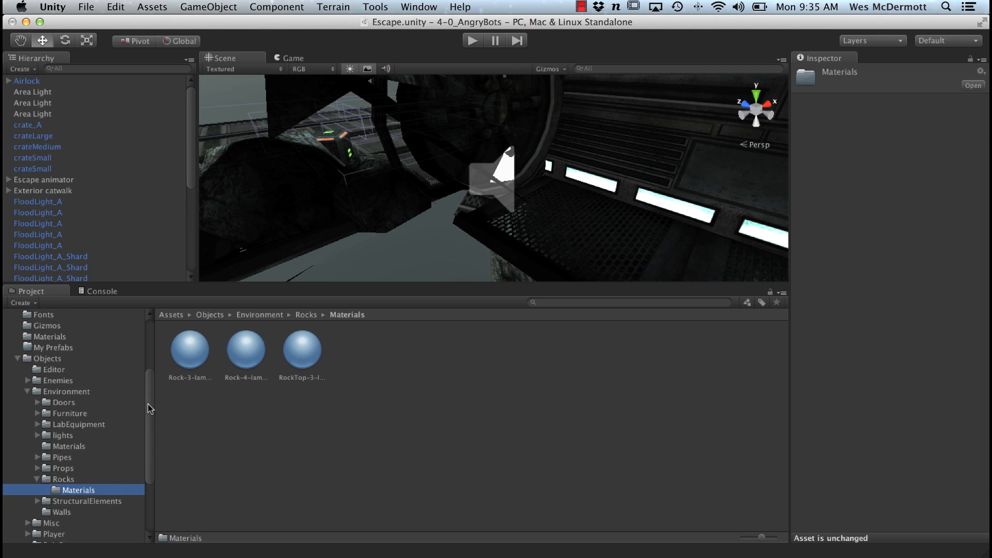
pyautogui.scroll(-5, 146, 414)
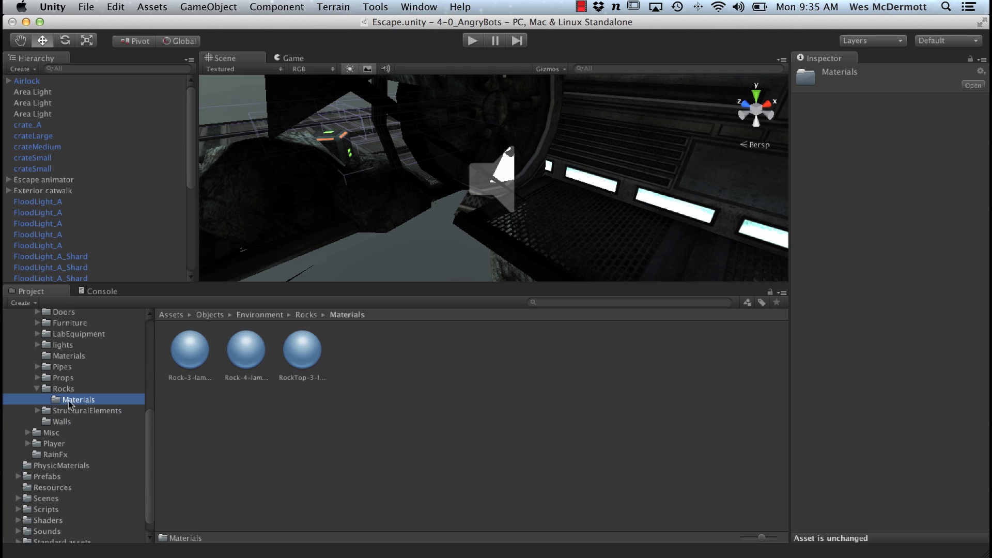
pyautogui.scroll(3, 153, 420)
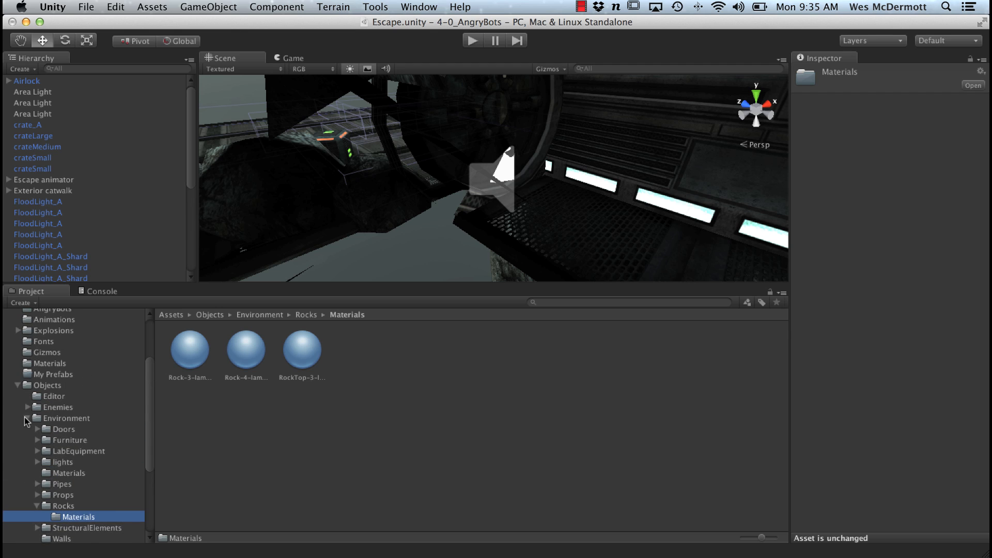
pyautogui.click(28, 419)
pyautogui.click(18, 387)
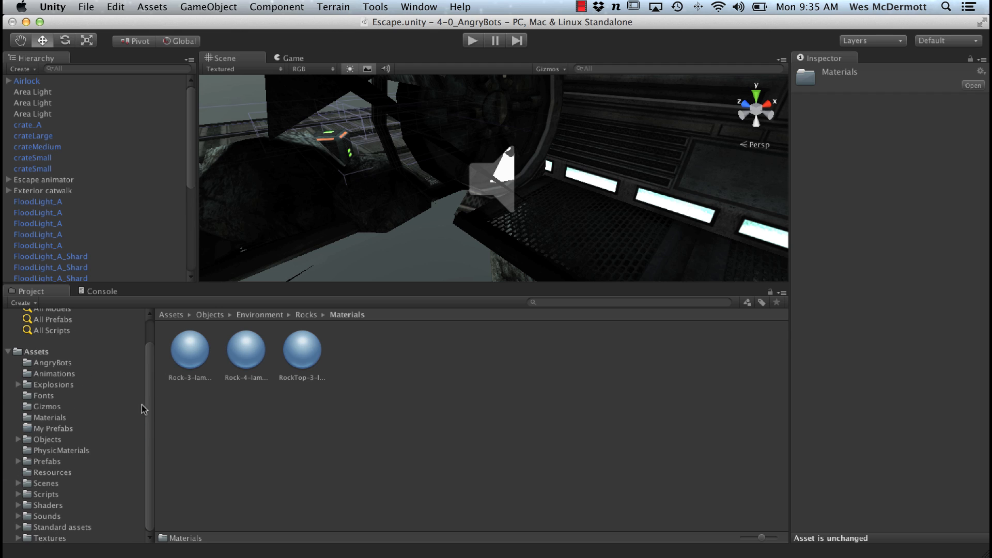
pyautogui.click(72, 440)
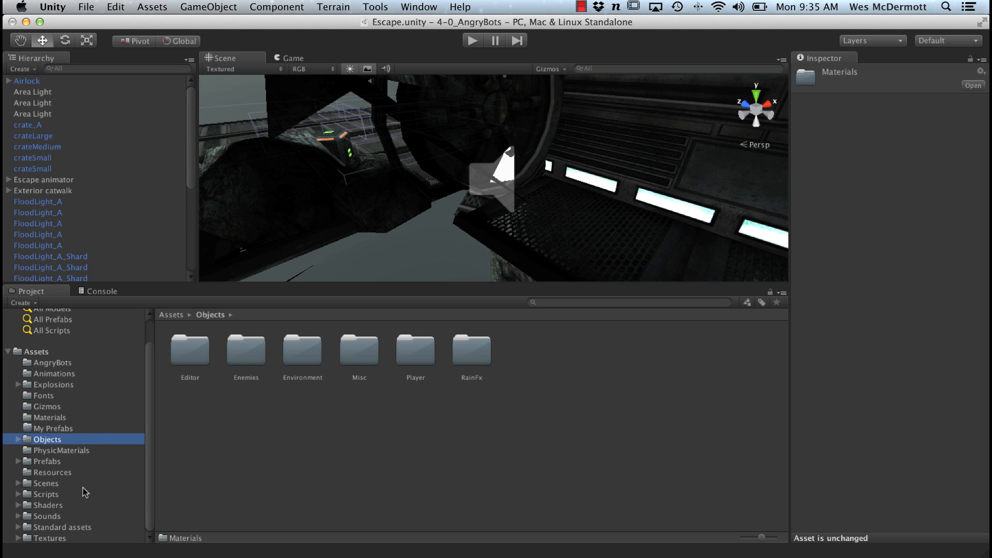
# Open the Textures folder and expand it in the tree, leaving its Effects subfolder collapsed
pyautogui.click(50, 538)
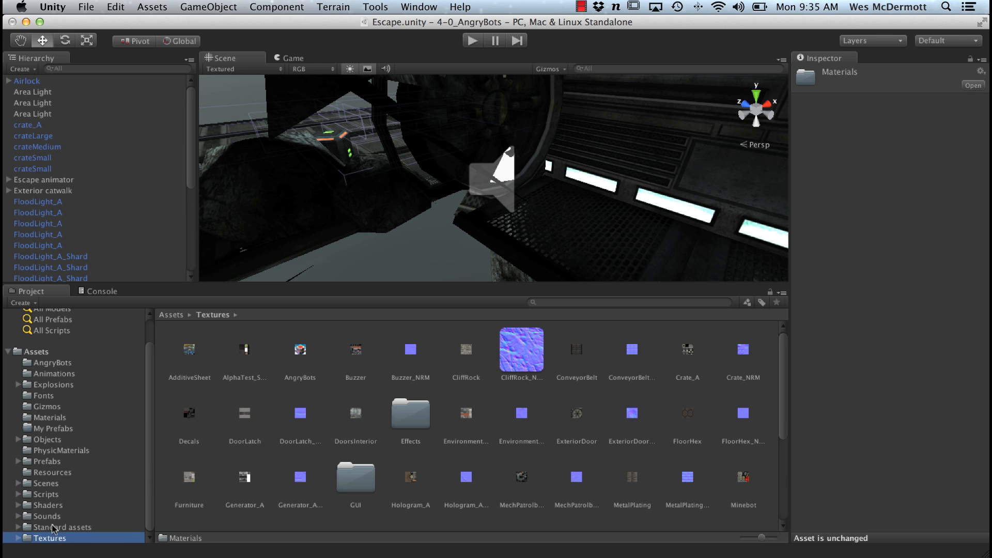
pyautogui.click(17, 538)
pyautogui.moveTo(153, 455); pyautogui.dragTo(141, 543)
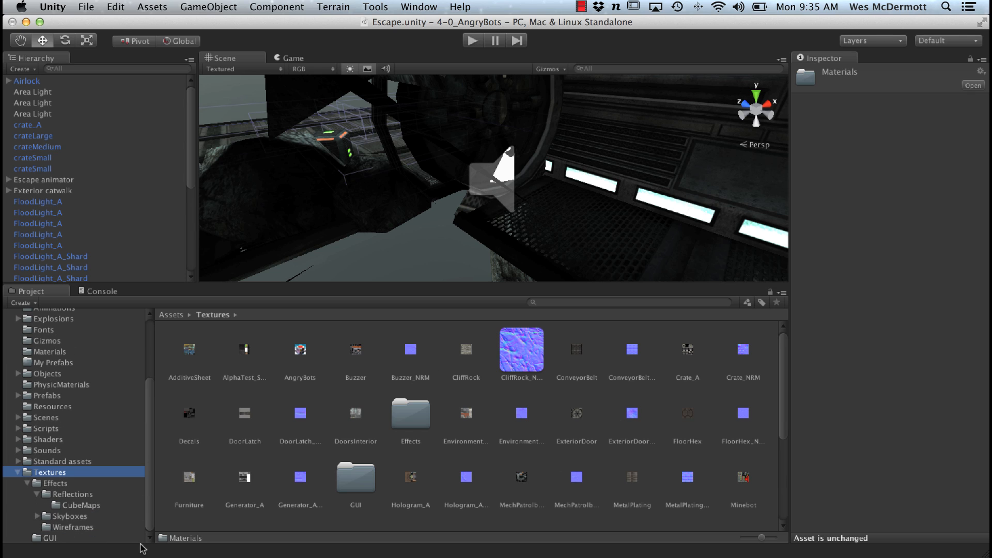
pyautogui.click(27, 483)
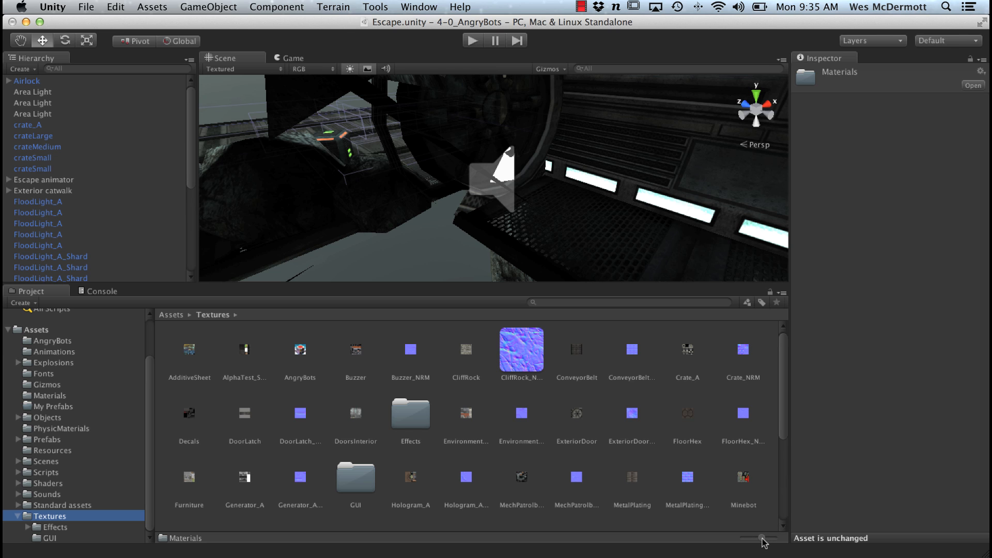
# Enlarge the texture thumbnails to look through them, and reduce the thumbnail size all the way to a plain list
pyautogui.moveTo(762, 538)
pyautogui.mouseDown()
pyautogui.moveTo(754, 539)
pyautogui.moveTo(783, 546)
pyautogui.moveTo(775, 540)
pyautogui.mouseUp()
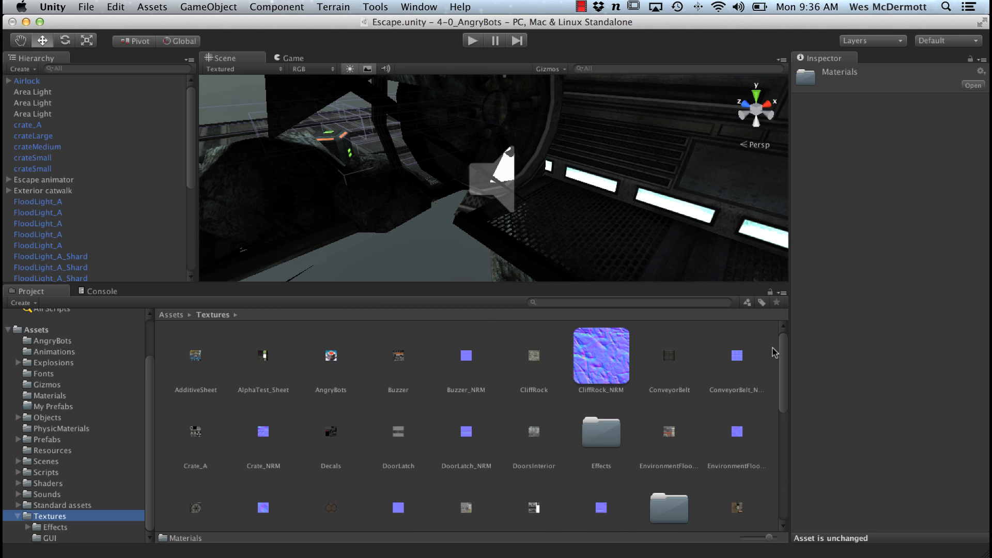
pyautogui.moveTo(783, 362); pyautogui.dragTo(787, 485)
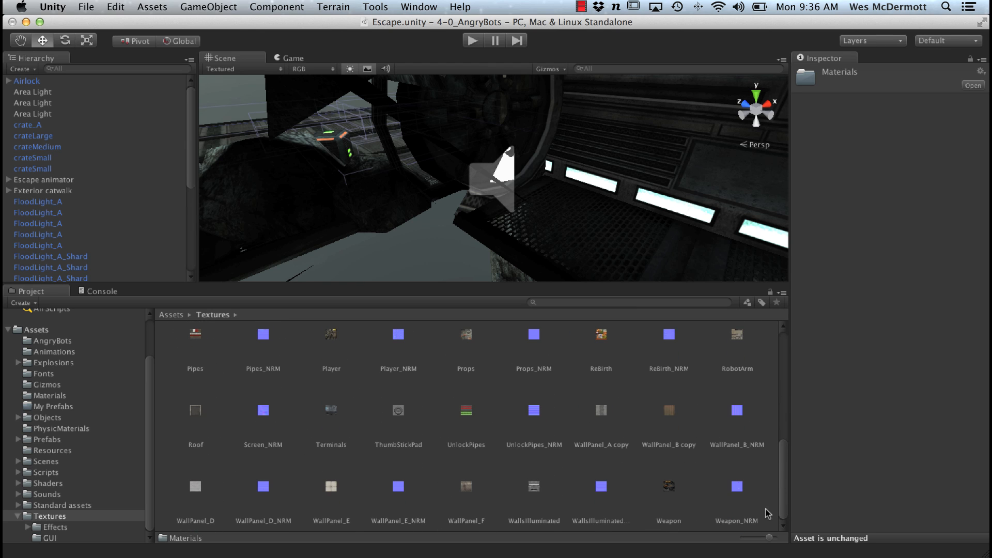
pyautogui.moveTo(769, 541); pyautogui.dragTo(752, 539)
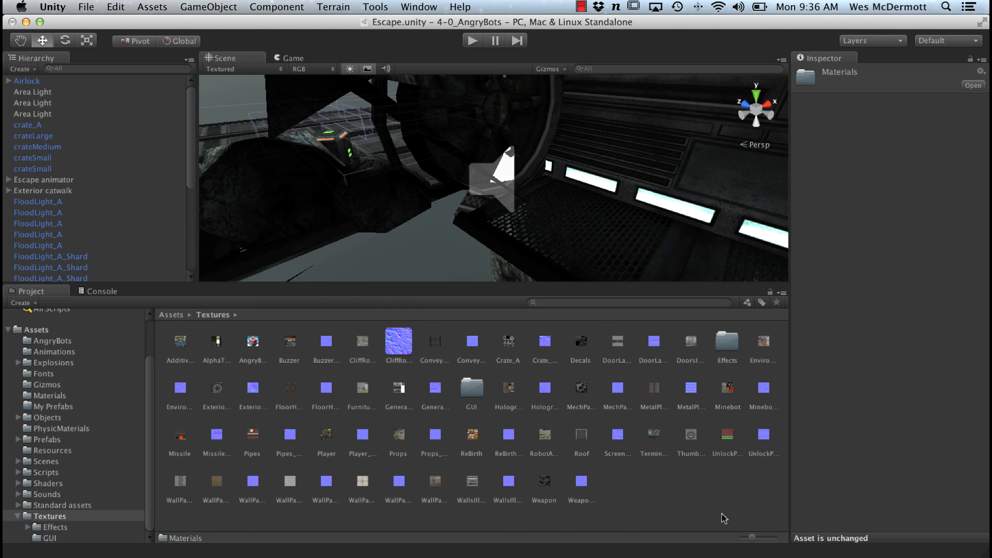
pyautogui.moveTo(753, 540); pyautogui.dragTo(741, 540)
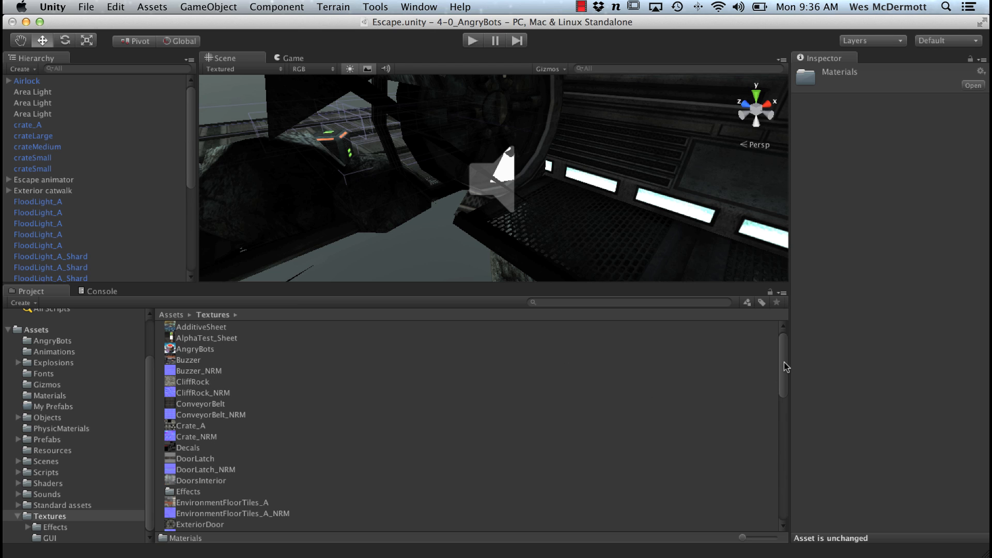
# Inspect the AngryBots, CliffRock_NRM and Crate_NRM textures' import settings from the list
pyautogui.moveTo(784, 366)
pyautogui.mouseDown()
pyautogui.moveTo(780, 466)
pyautogui.moveTo(769, 354)
pyautogui.mouseUp()
pyautogui.click(188, 352)
pyautogui.click(197, 393)
pyautogui.click(202, 437)
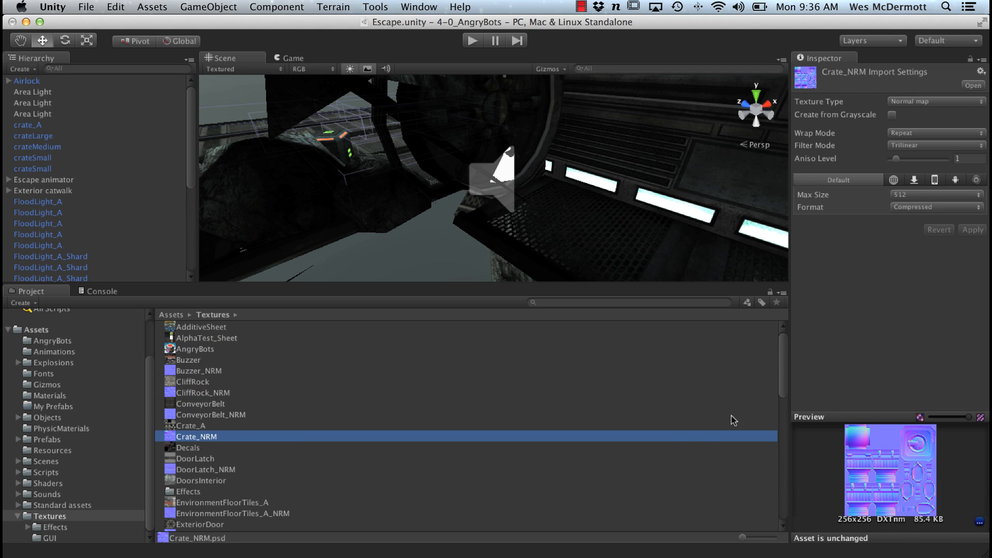
# Switch the textures to large thumbnails and inspect CliffRock_NRM, Buzzer and AngryBots, leaving AngryBots selected
pyautogui.moveTo(784, 388); pyautogui.dragTo(765, 353)
pyautogui.moveTo(743, 538); pyautogui.dragTo(777, 539)
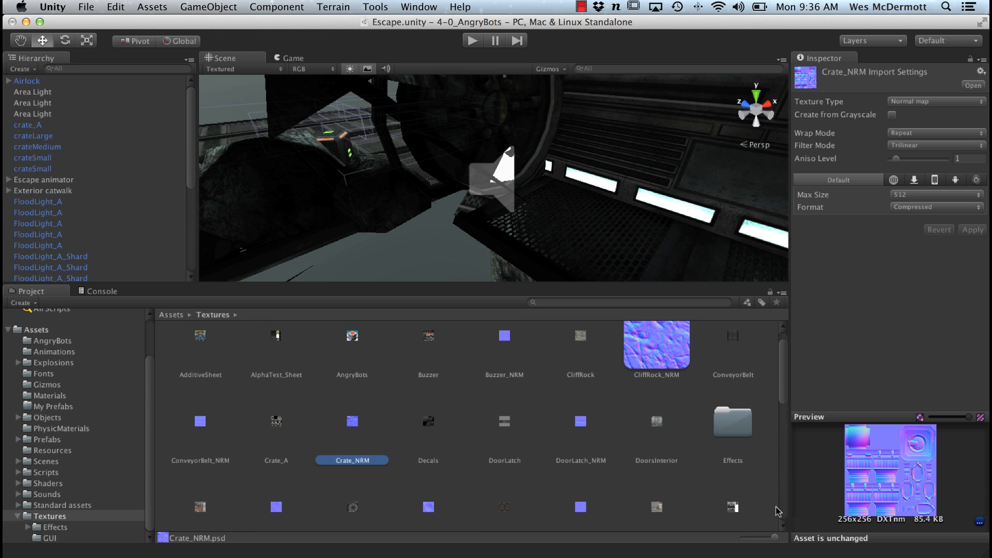
pyautogui.scroll(2, 785, 405)
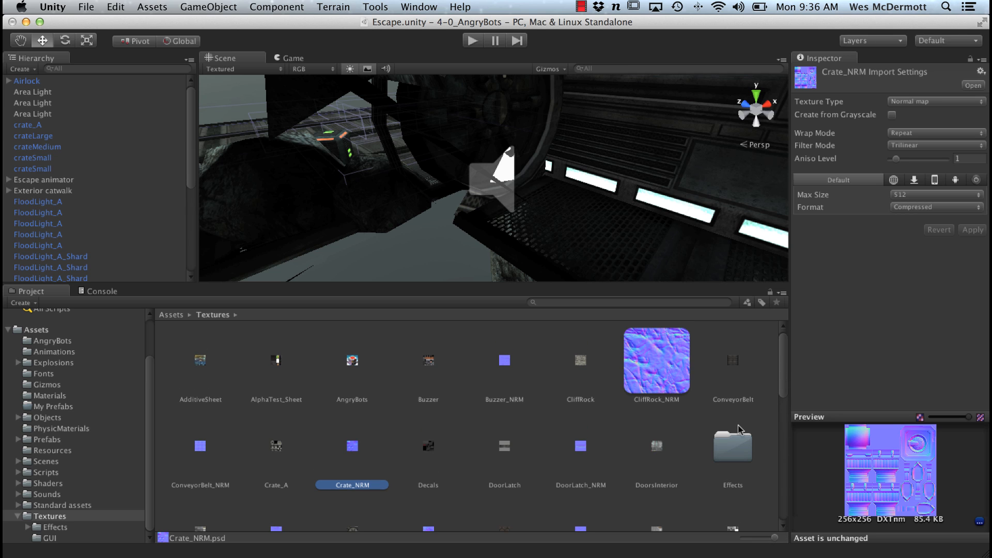
pyautogui.click(672, 386)
pyautogui.click(352, 364)
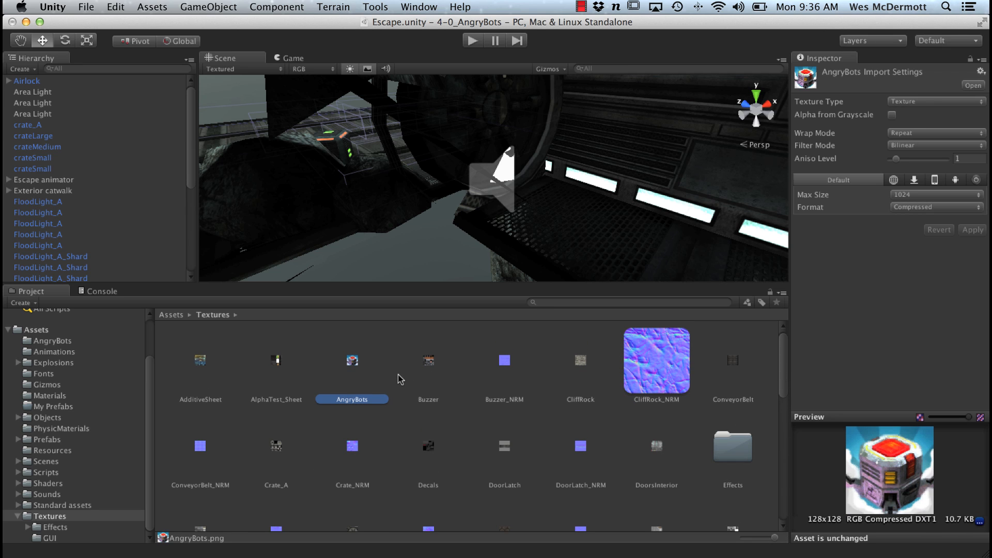
pyautogui.click(422, 372)
pyautogui.click(352, 376)
# Reduce the thumbnails back to a plain list and inspect the CliffRock and ConveyorBelt textures
pyautogui.moveTo(775, 537); pyautogui.dragTo(742, 538)
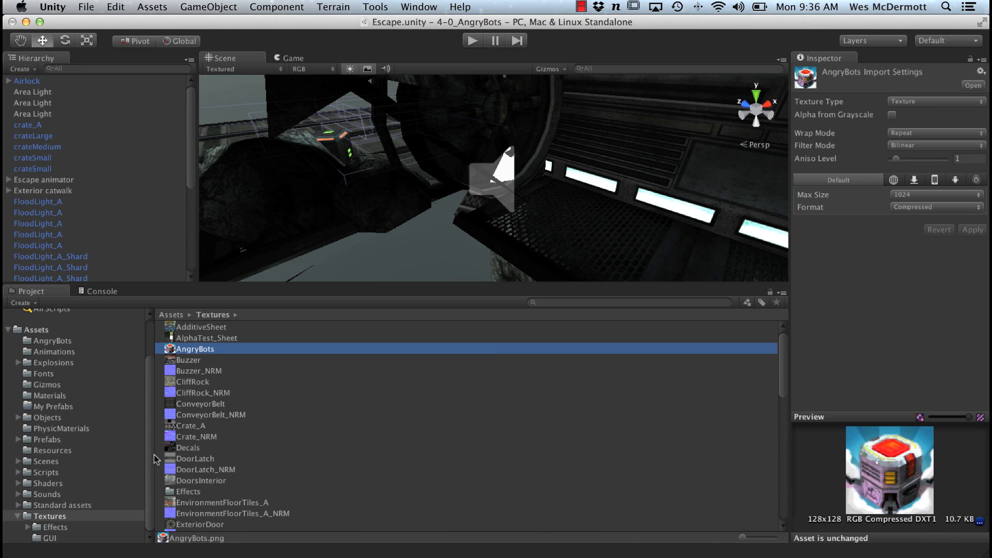
pyautogui.click(201, 381)
pyautogui.click(190, 400)
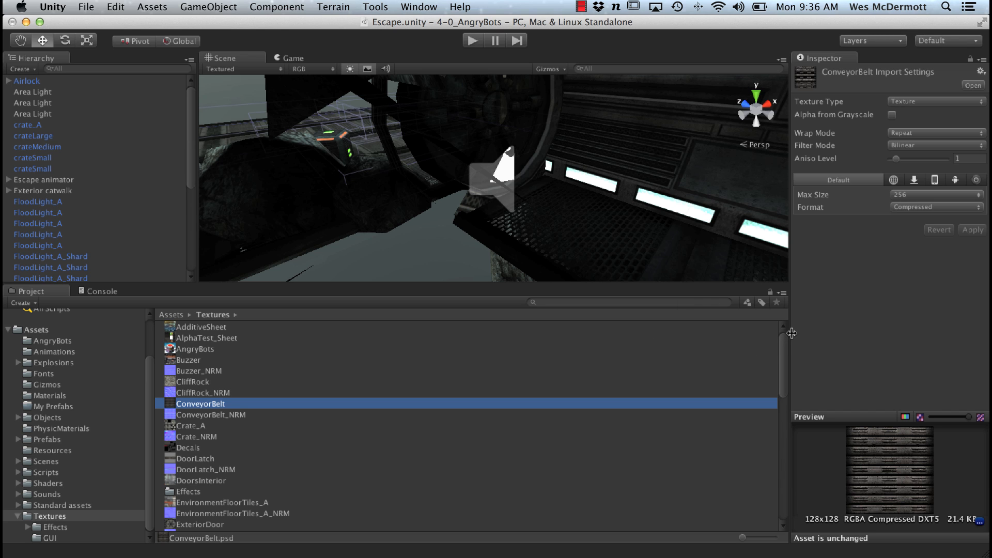
# Widen the Inspector and make its texture Preview area taller
pyautogui.moveTo(792, 330); pyautogui.dragTo(673, 320)
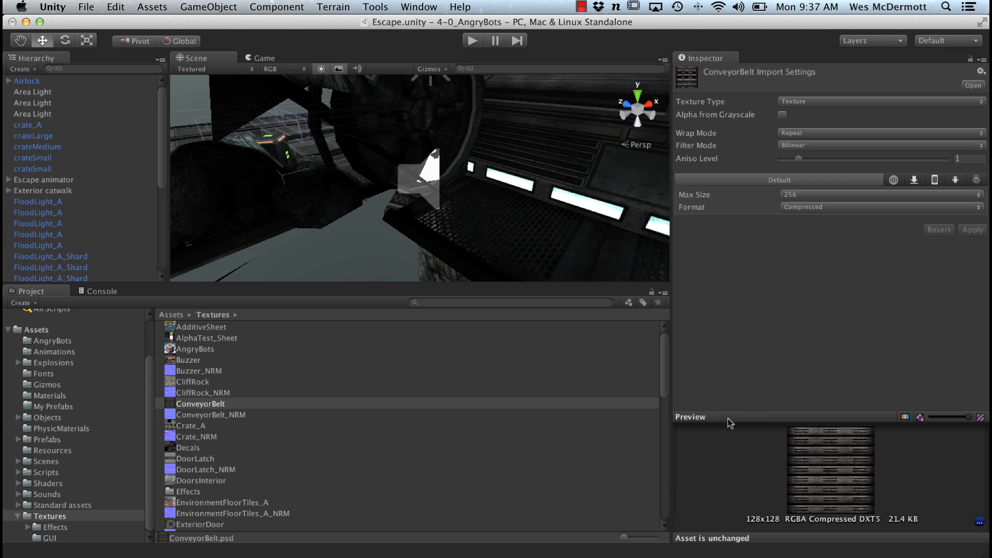
pyautogui.moveTo(744, 419); pyautogui.dragTo(753, 308)
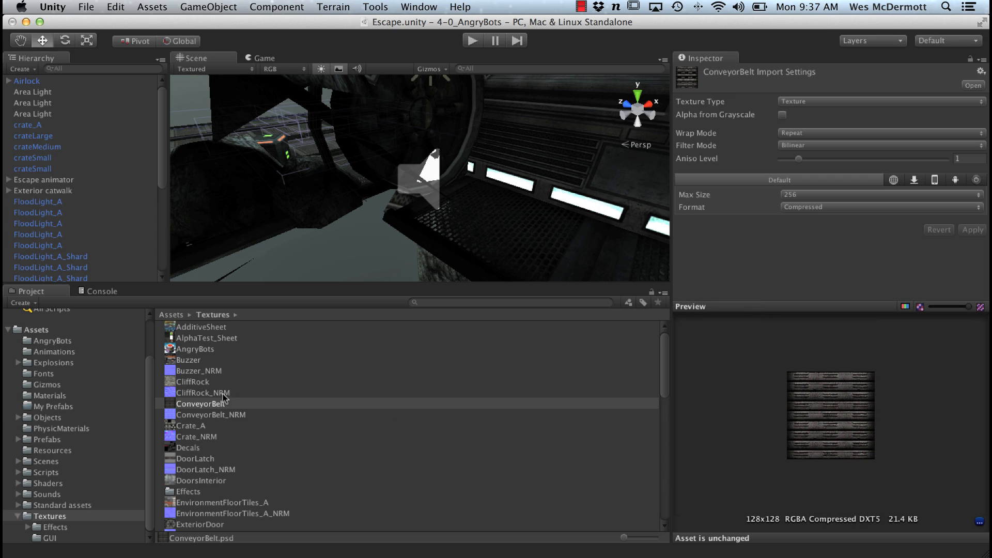
# Preview the CliffRock, Buzzer_NRM and AngryBots textures in the enlarged preview area
pyautogui.click(189, 383)
pyautogui.click(199, 371)
pyautogui.click(199, 349)
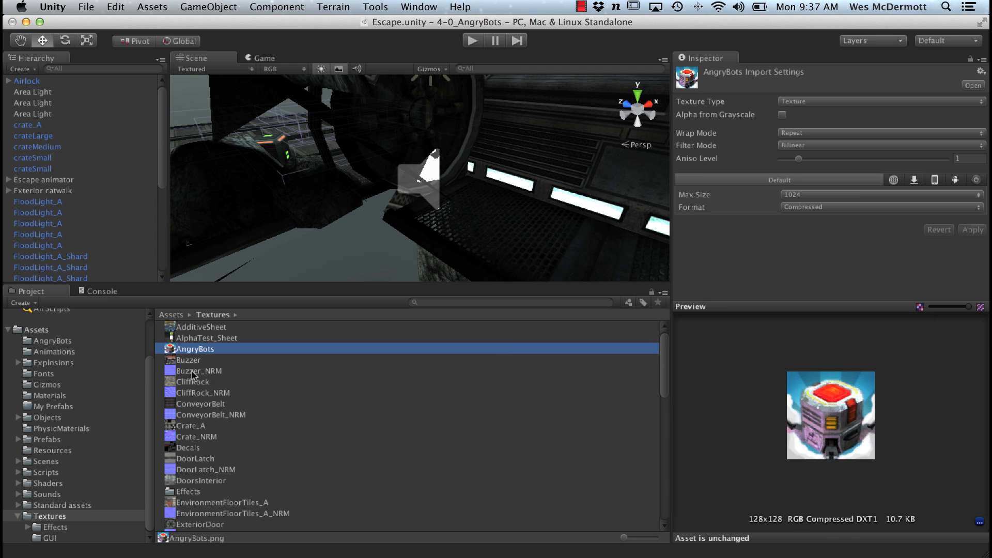
# Preview the DoorsInterior, CliffRock_NRM, DoorLatch_NRM, Decals, Crate_A, ConveyorBelt and CliffRock textures one after another
pyautogui.click(200, 480)
pyautogui.click(193, 425)
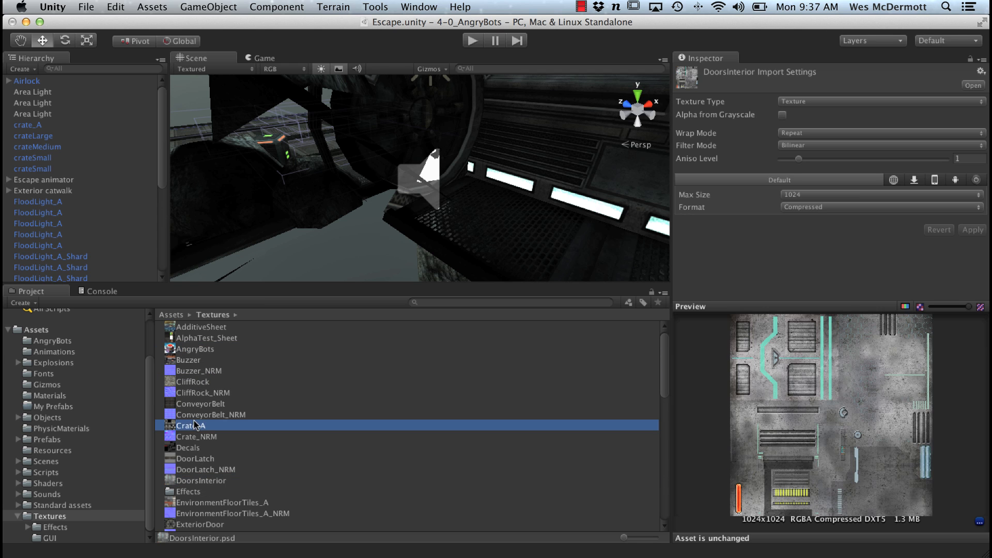
pyautogui.click(198, 393)
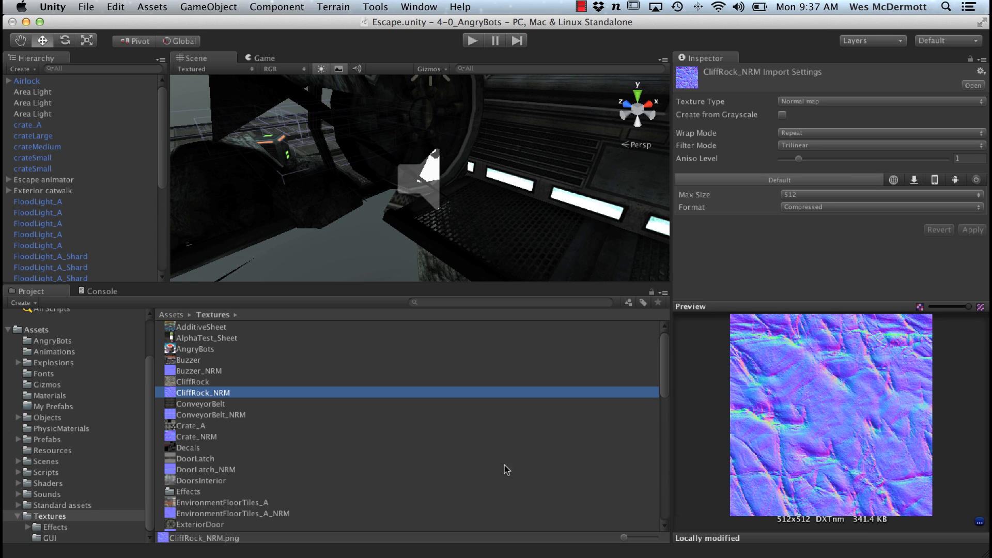
pyautogui.click(177, 470)
pyautogui.click(184, 446)
pyautogui.click(189, 426)
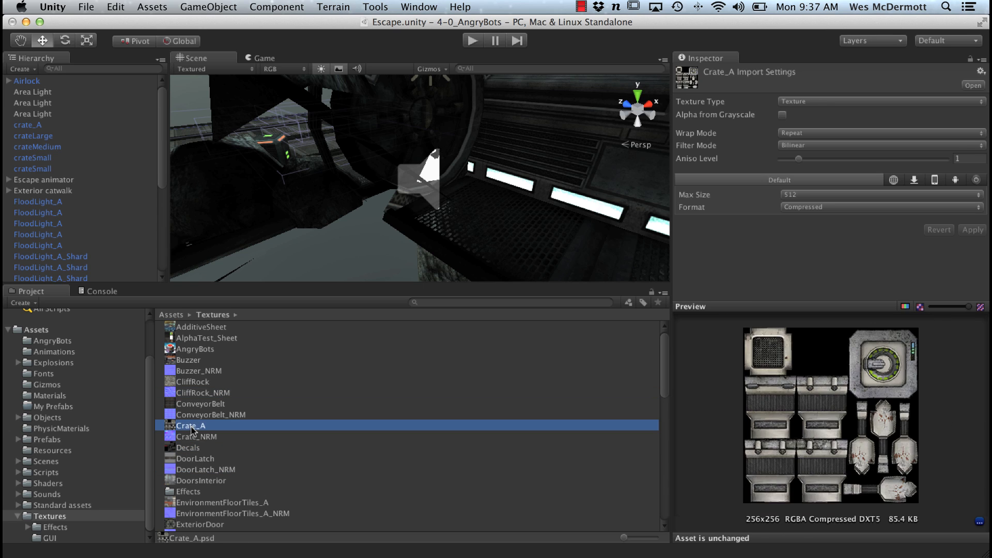
pyautogui.click(192, 407)
pyautogui.click(195, 383)
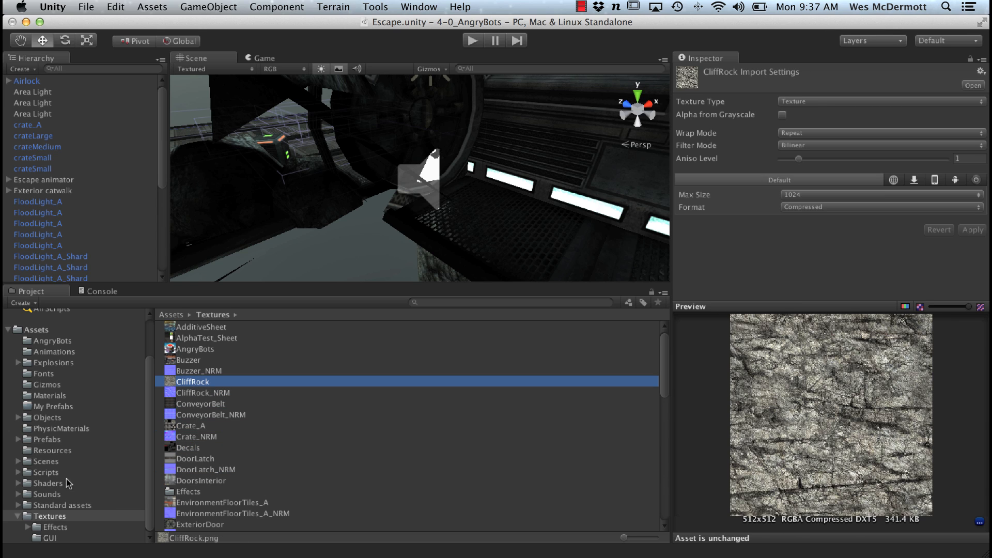
# Collapse the main Textures folder, expand Explosions and list the contents of its Textures subfolder
pyautogui.click(148, 419)
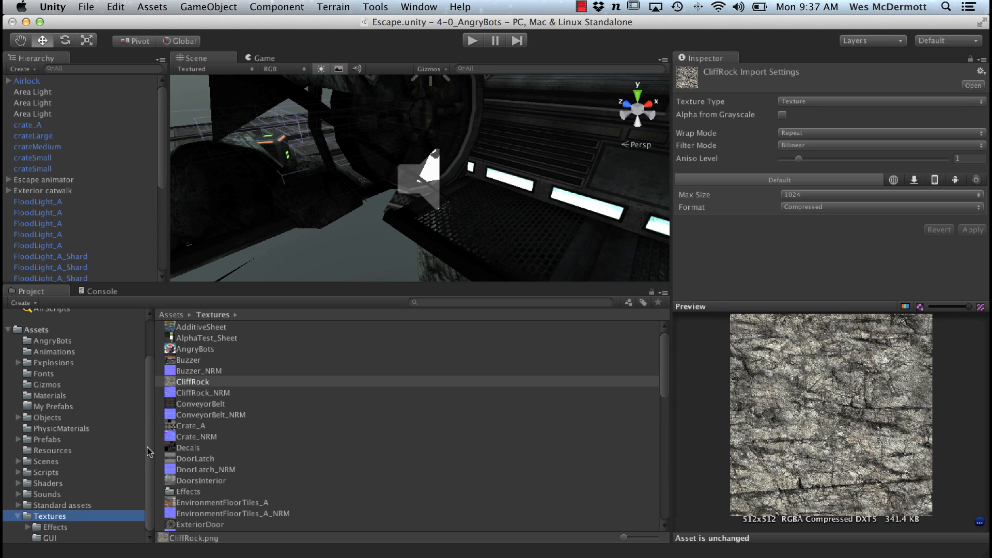
pyautogui.click(17, 516)
pyautogui.click(58, 386)
pyautogui.click(18, 385)
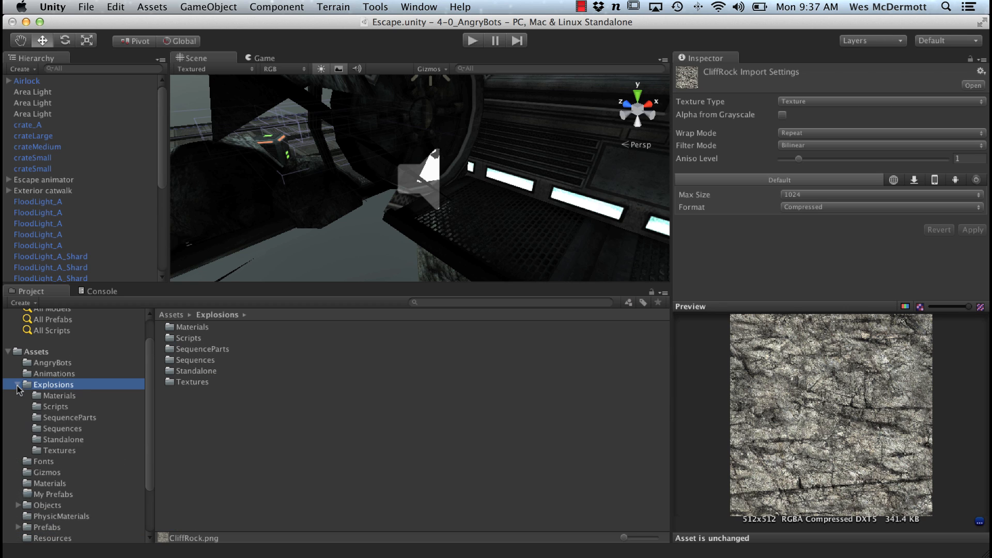
pyautogui.click(74, 452)
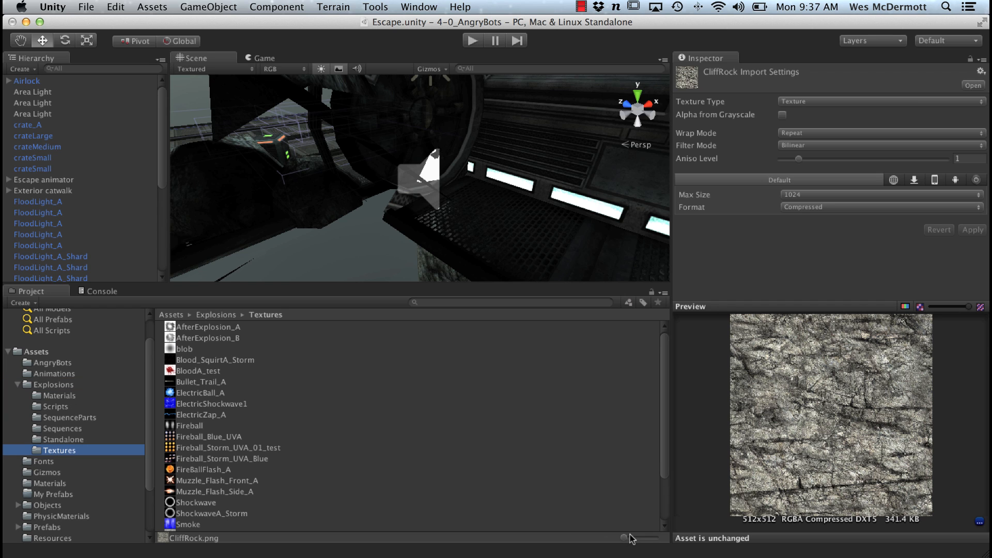
pyautogui.moveTo(625, 541)
pyautogui.mouseDown()
pyautogui.moveTo(642, 539)
pyautogui.moveTo(610, 539)
pyautogui.mouseUp()
# Preview the ElectricBall_A, Muzzle_Flash_Front_A and ShockwaveA_Storm textures in the Explosions folder
pyautogui.click(193, 393)
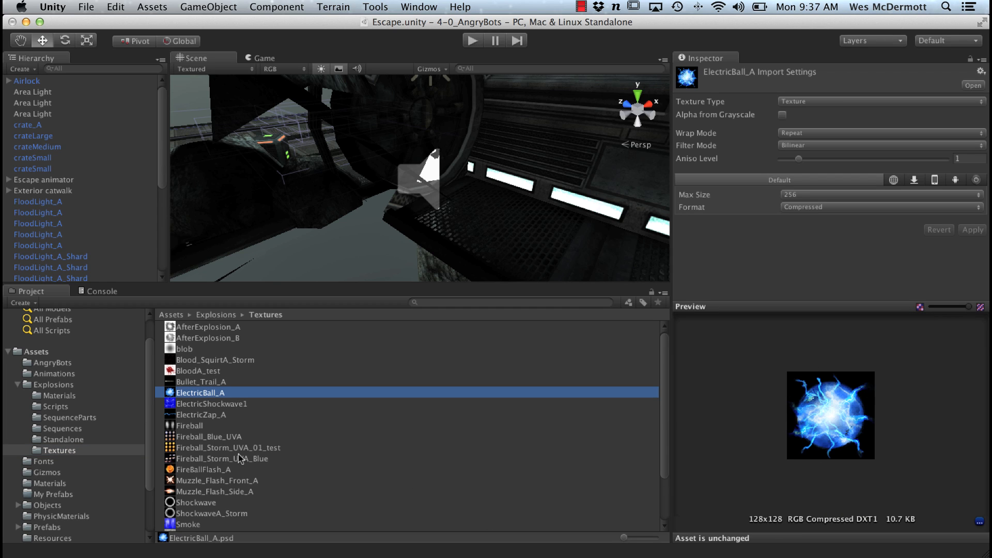
pyautogui.click(228, 480)
pyautogui.click(235, 515)
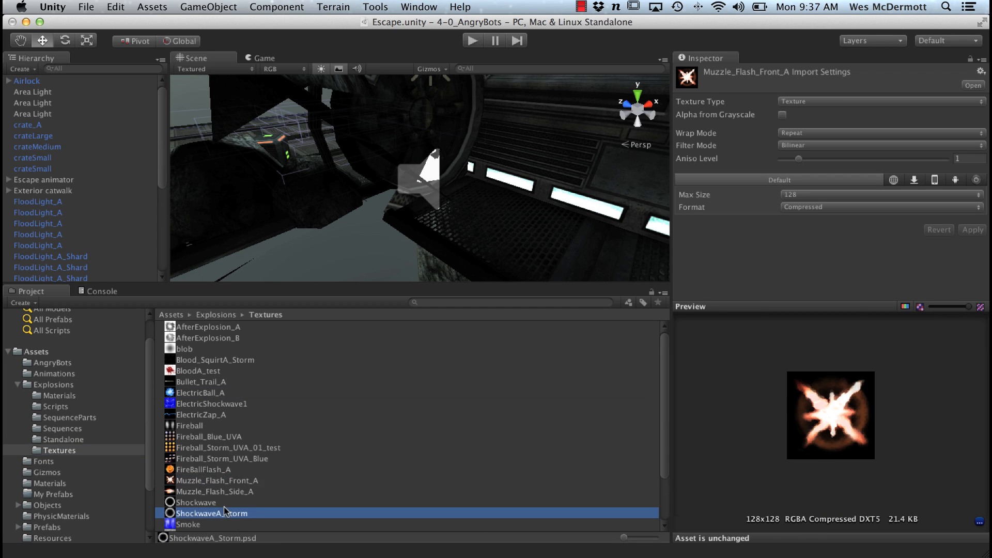
# Preview the Smoke_A, Smoke 1, Shockwave, FireBallFlash_A, Fireball_Blue_UVA and ElectricZap_A textures, leaving ElectricZap_A selected
pyautogui.scroll(-5, 660, 432)
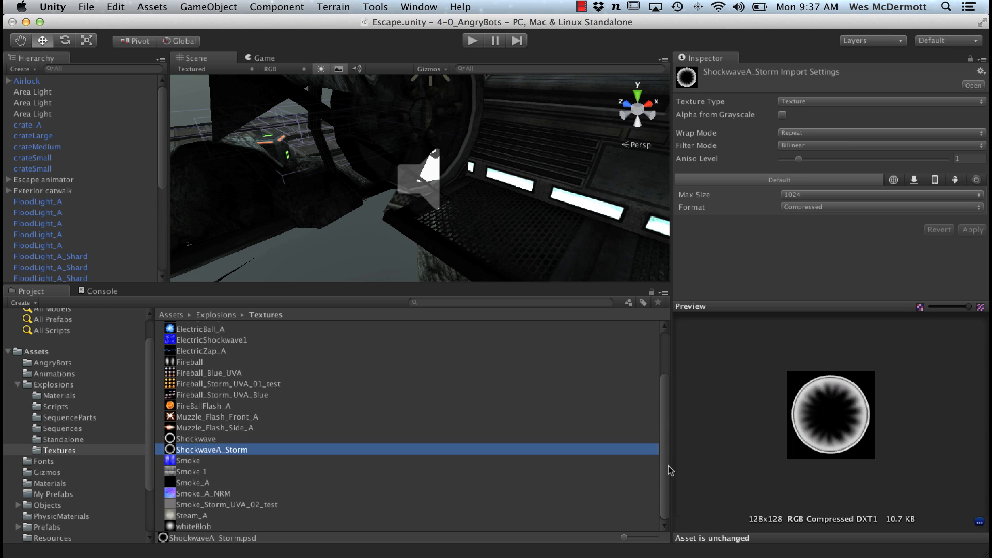
pyautogui.click(227, 484)
pyautogui.click(203, 472)
pyautogui.click(206, 440)
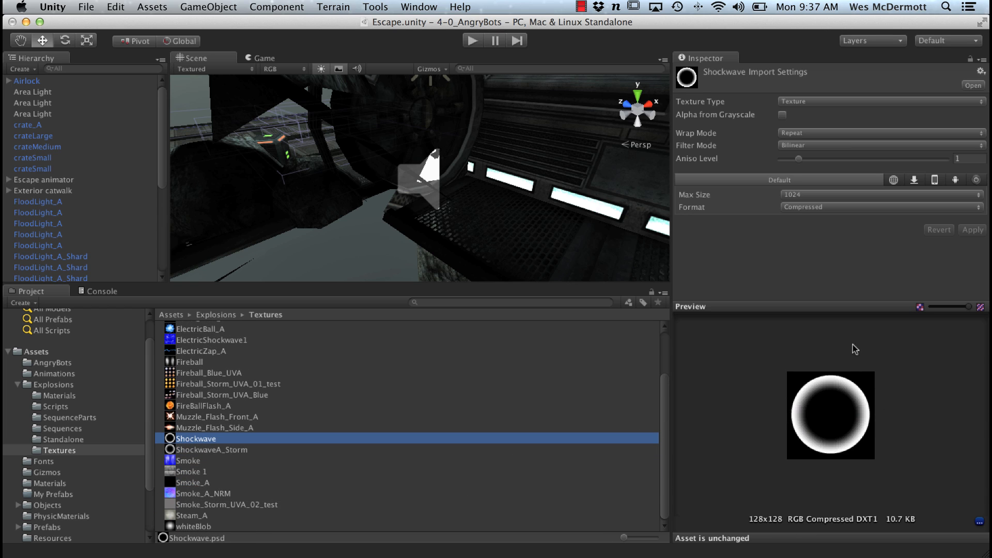
pyautogui.click(258, 406)
pyautogui.click(237, 371)
pyautogui.click(237, 352)
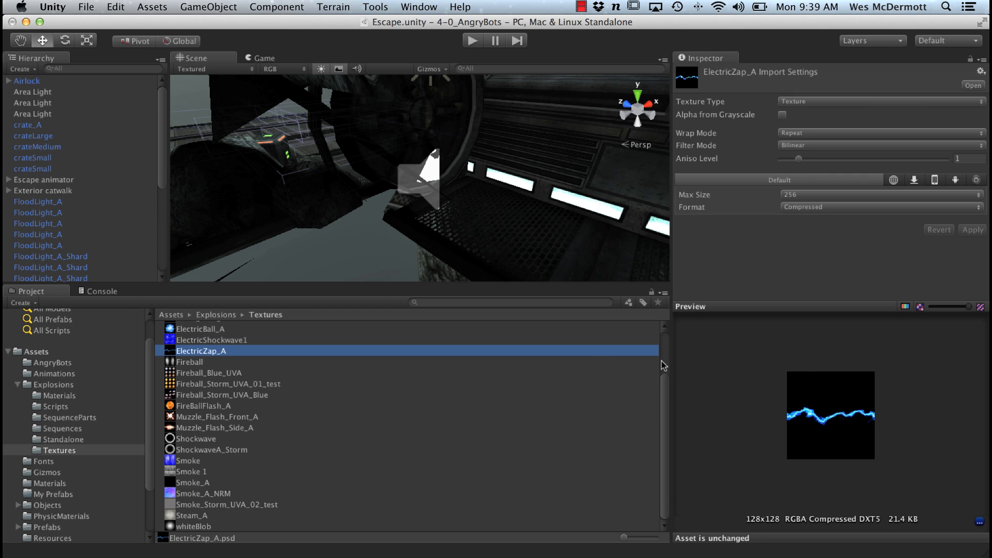
# Examine the options of the Project and Hierarchy views, the tabs that can be added and the available editor windows
pyautogui.click(663, 294)
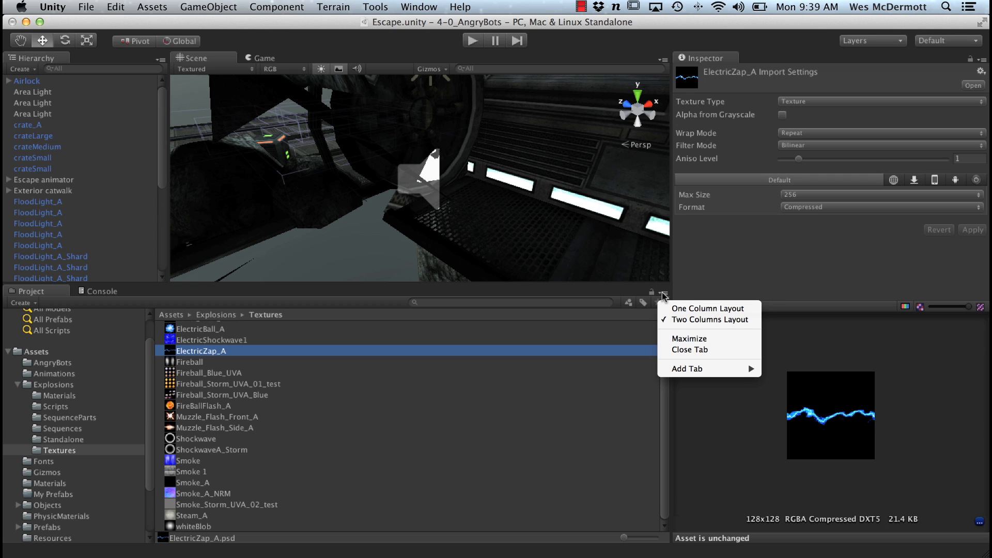
pyautogui.click(571, 399)
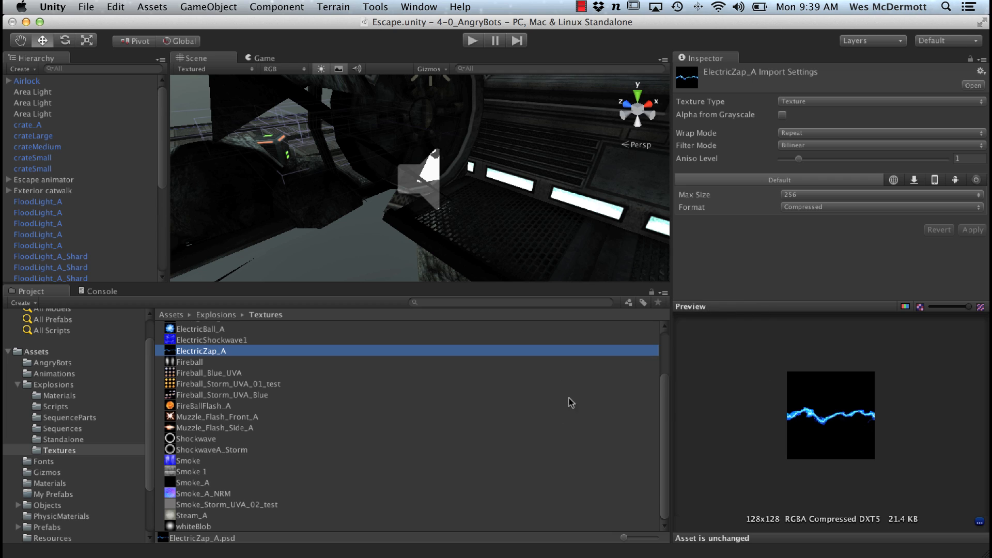
pyautogui.click(162, 60)
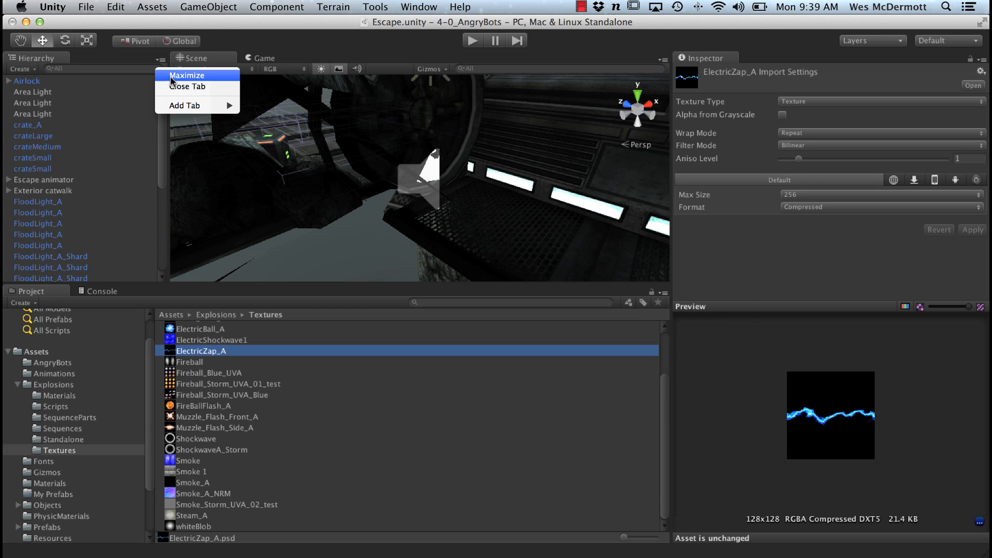
pyautogui.moveTo(186, 106)
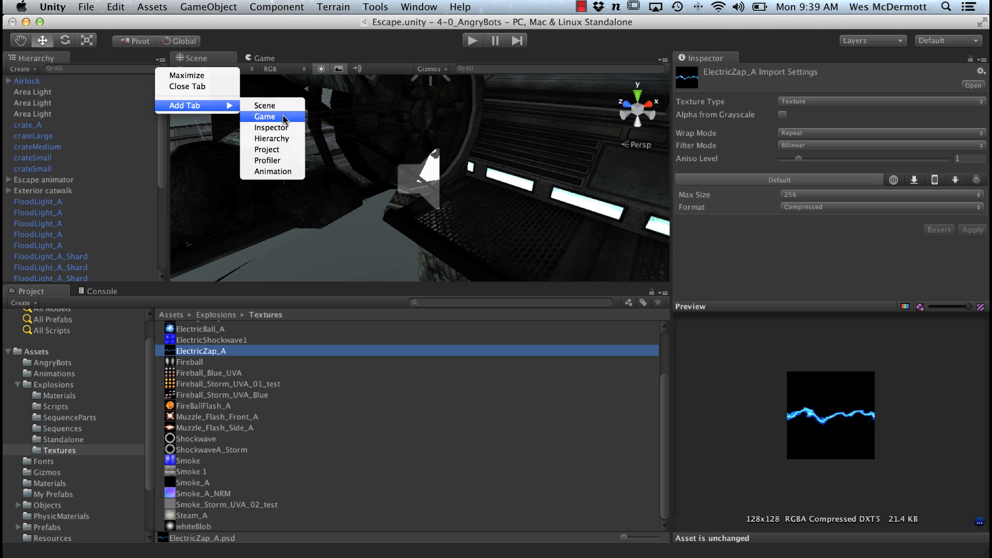
pyautogui.click(419, 349)
pyautogui.click(420, 6)
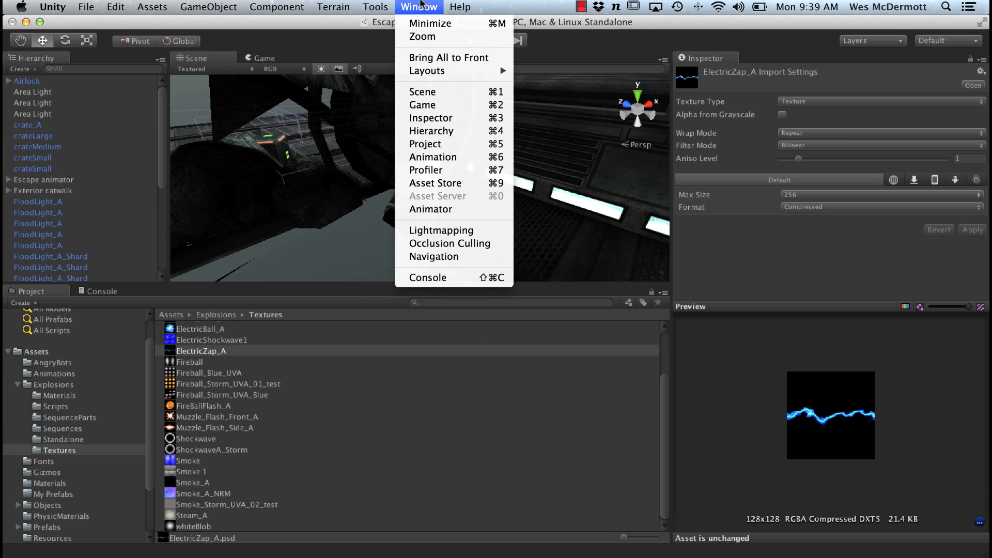
pyautogui.click(521, 404)
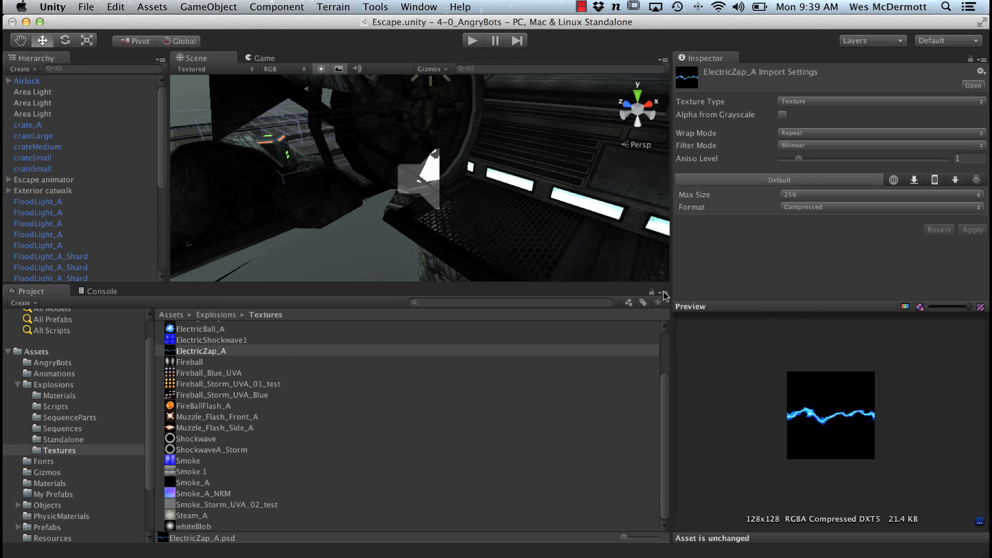
# Switch the Project browser to One Column Layout and collapse the Explosions folder with its Textures subfolder
pyautogui.click(663, 294)
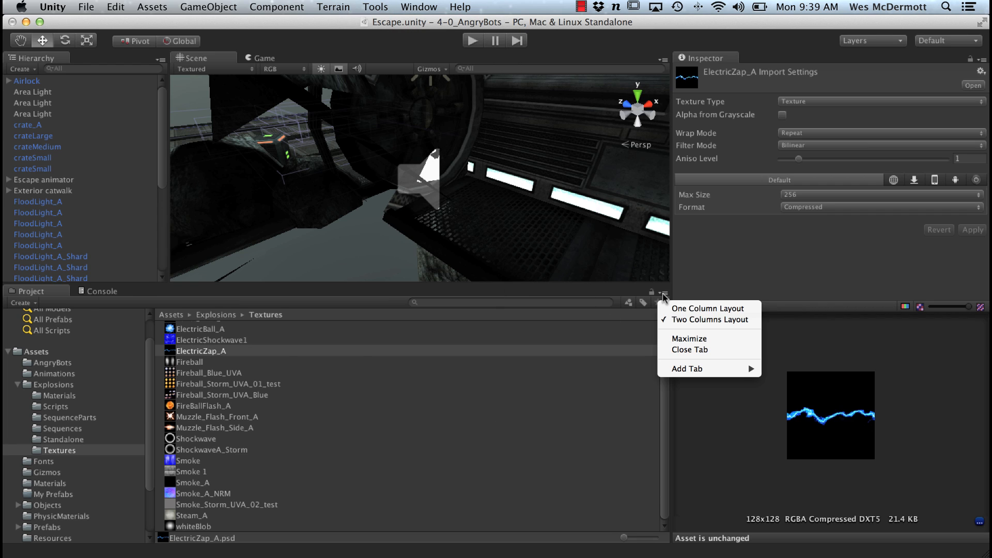
pyautogui.click(697, 309)
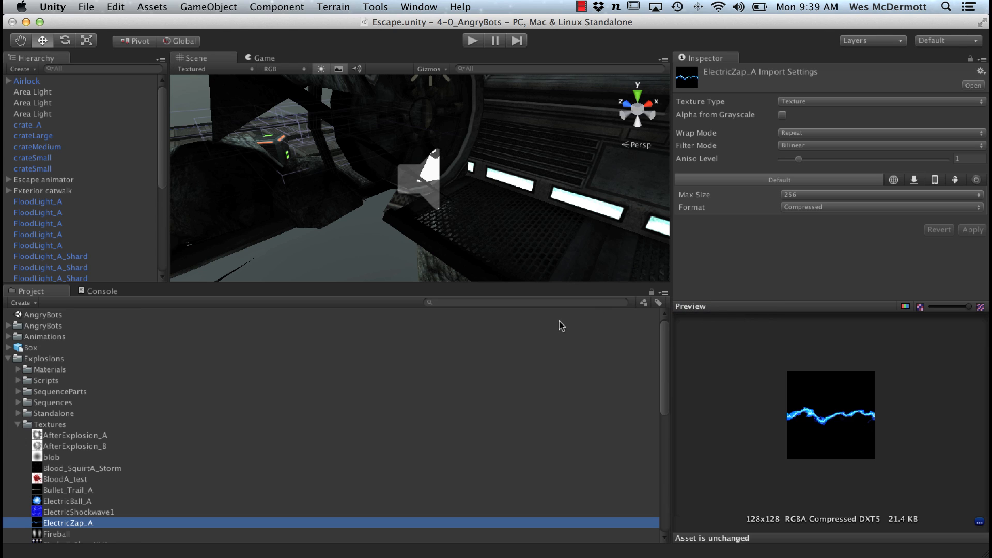
pyautogui.click(18, 425)
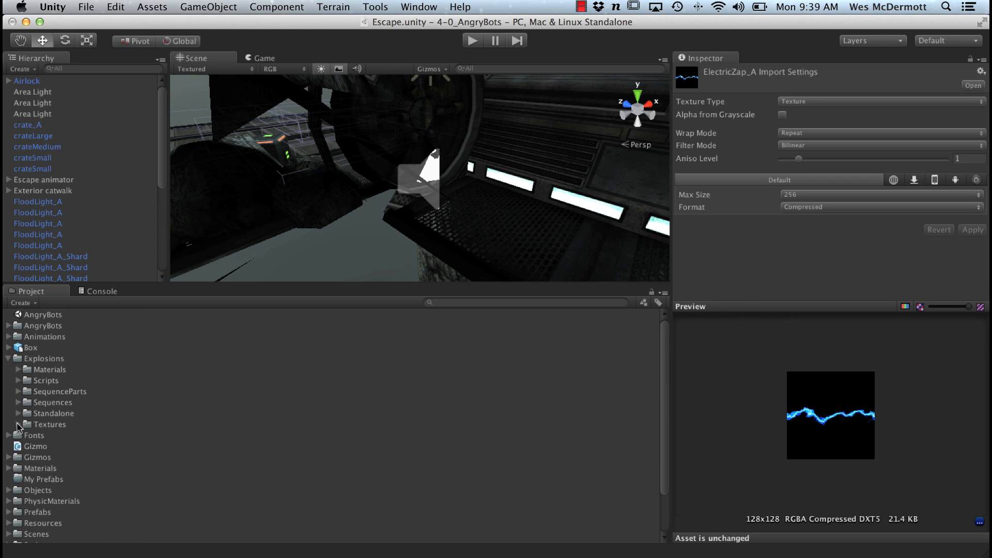
pyautogui.click(8, 359)
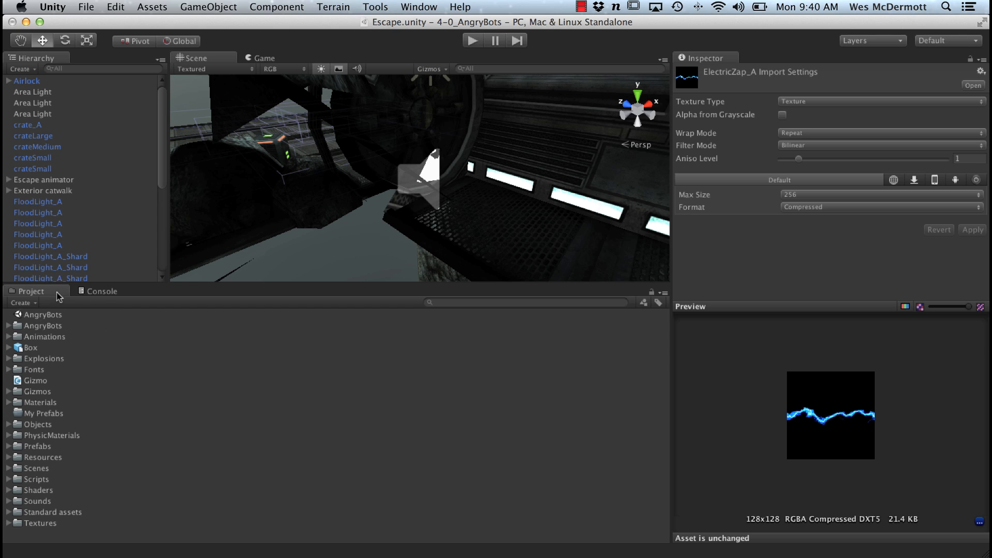
# Expand the Animations folder, inspect the ElevatorGoDown, ExteriorDoor and ShootAdditive clips, collapse it again and select PhysicMaterials
pyautogui.click(31, 337)
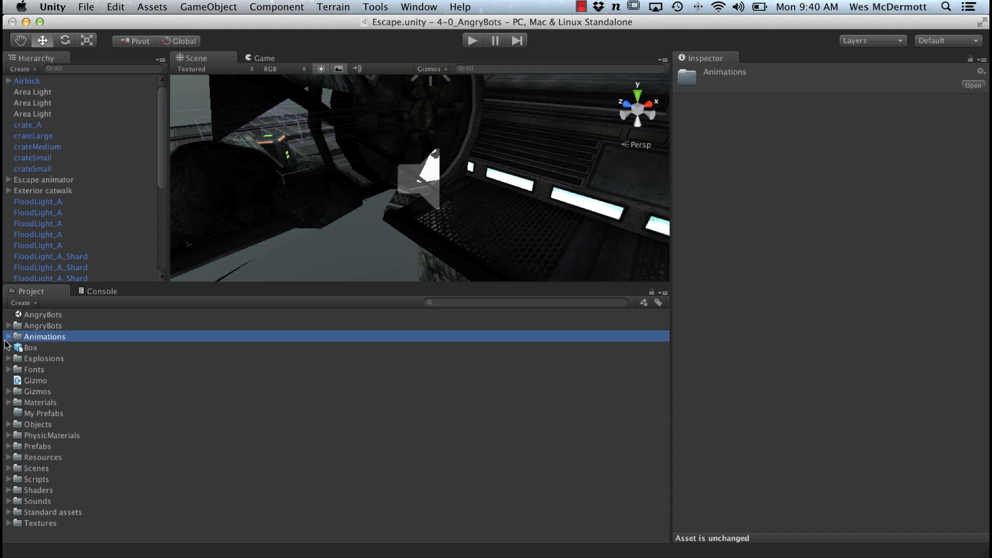
pyautogui.click(7, 337)
pyautogui.click(68, 359)
pyautogui.click(58, 381)
pyautogui.click(70, 425)
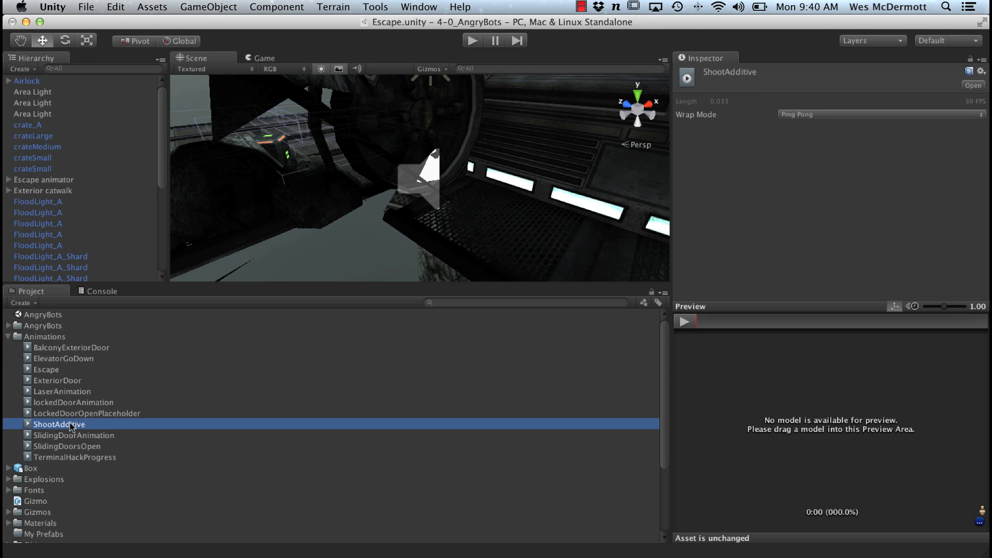
pyautogui.click(8, 337)
pyautogui.click(33, 436)
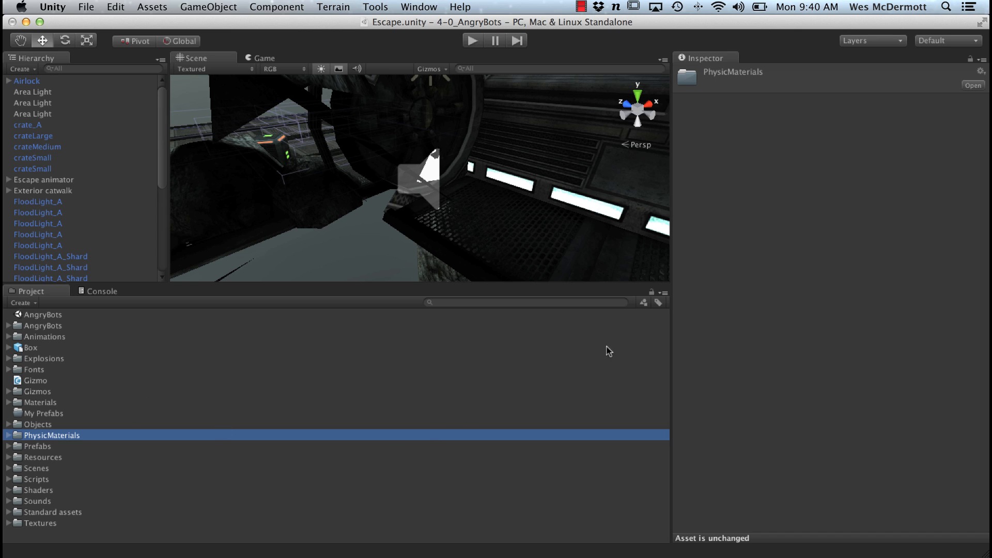
# Return the Project browser to Two Columns Layout and collapse the Explosions folder in the folder tree
pyautogui.click(665, 293)
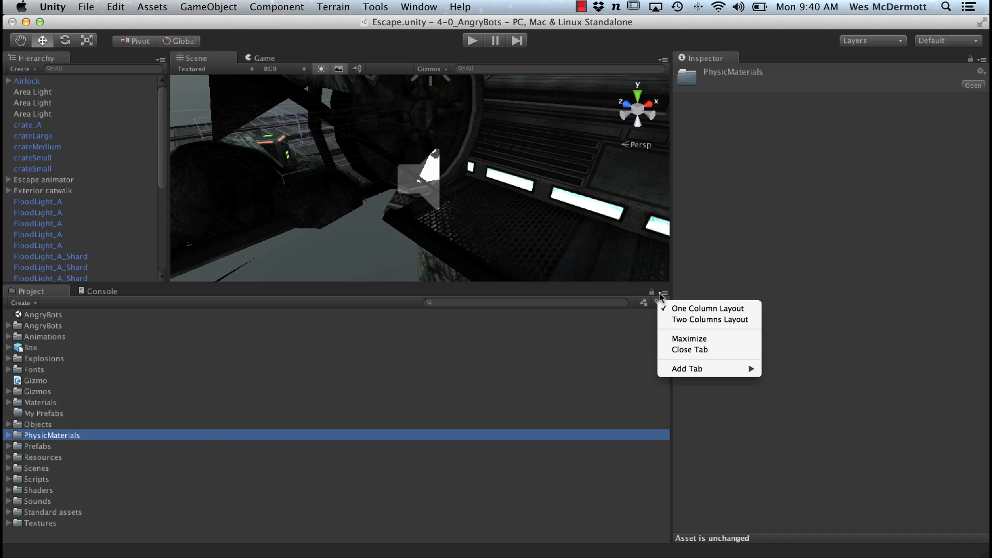
pyautogui.click(689, 323)
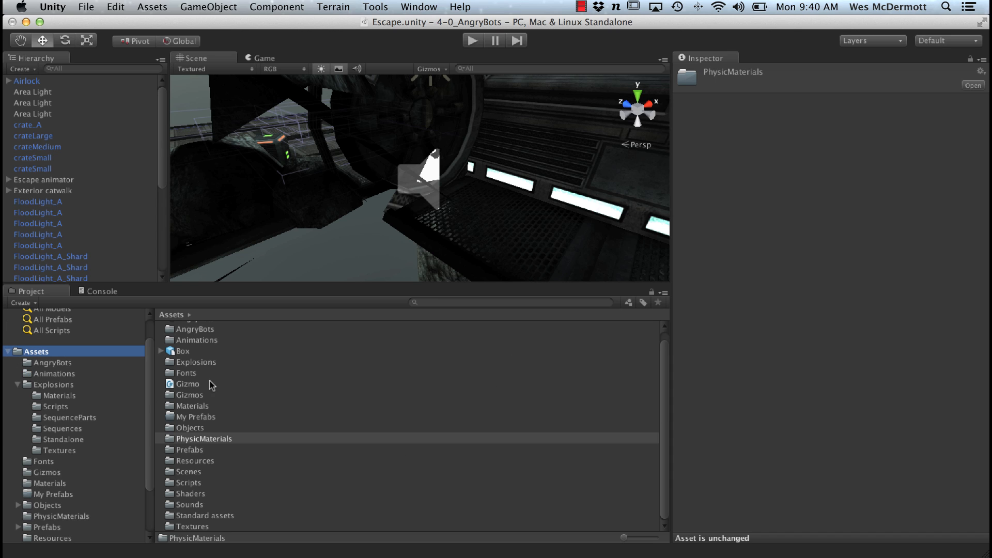
pyautogui.click(51, 385)
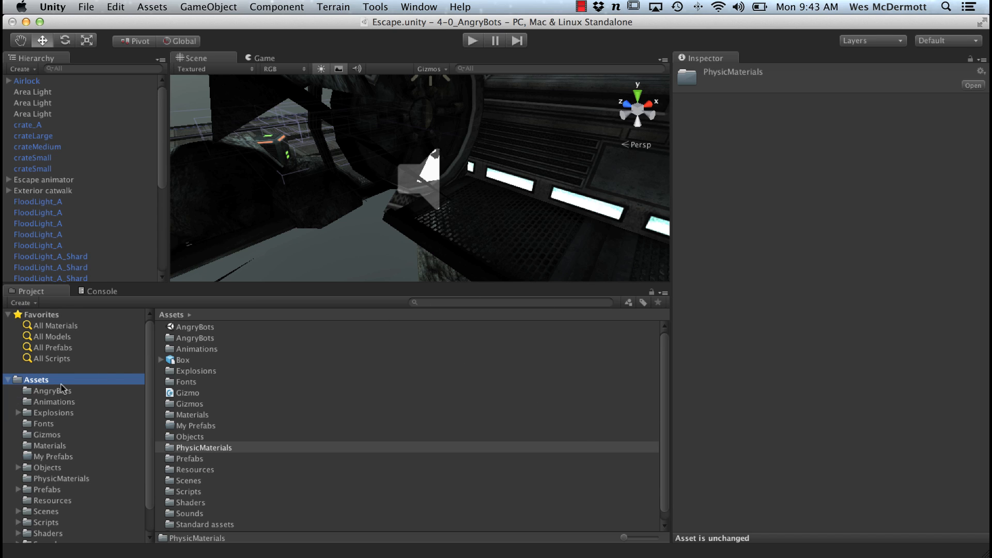
# Show the All Models favorite as a plain list and look through it from start to end
pyautogui.click(52, 336)
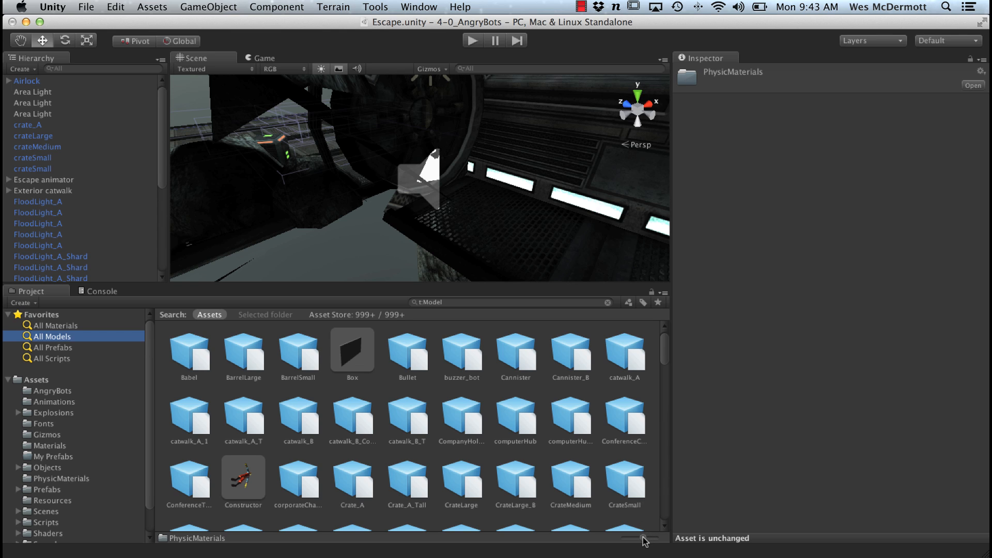
pyautogui.moveTo(643, 537); pyautogui.dragTo(618, 539)
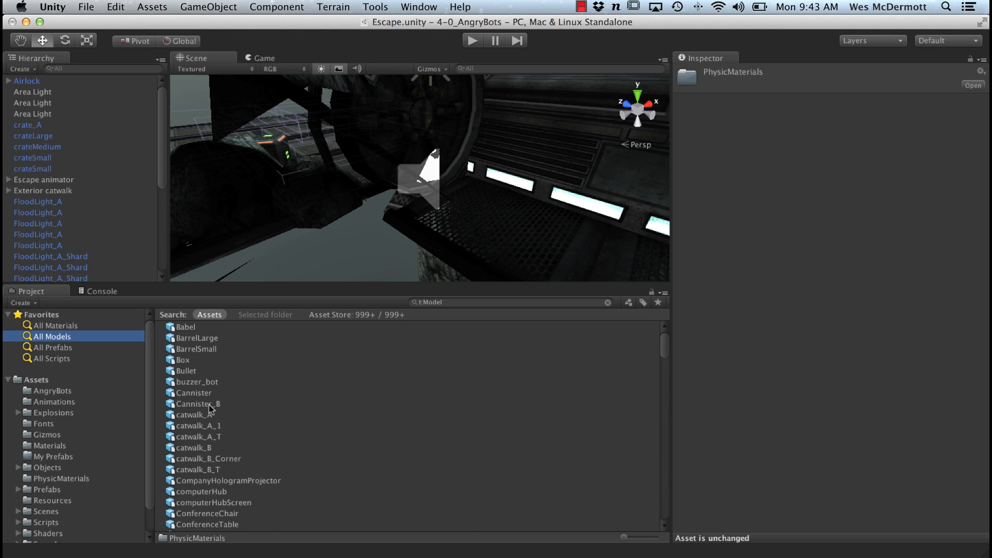
pyautogui.scroll(-20, 660, 366)
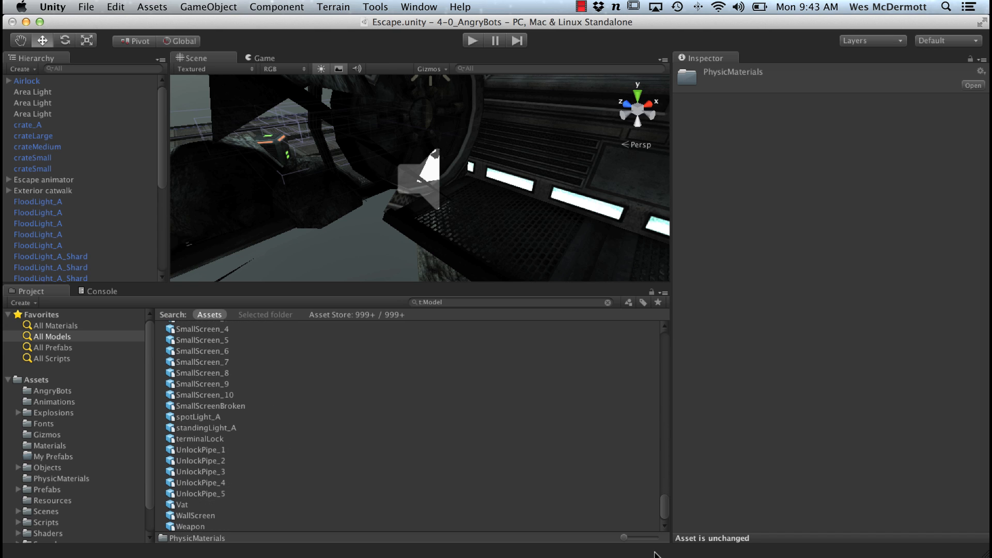
pyautogui.moveTo(654, 552); pyautogui.dragTo(659, 353)
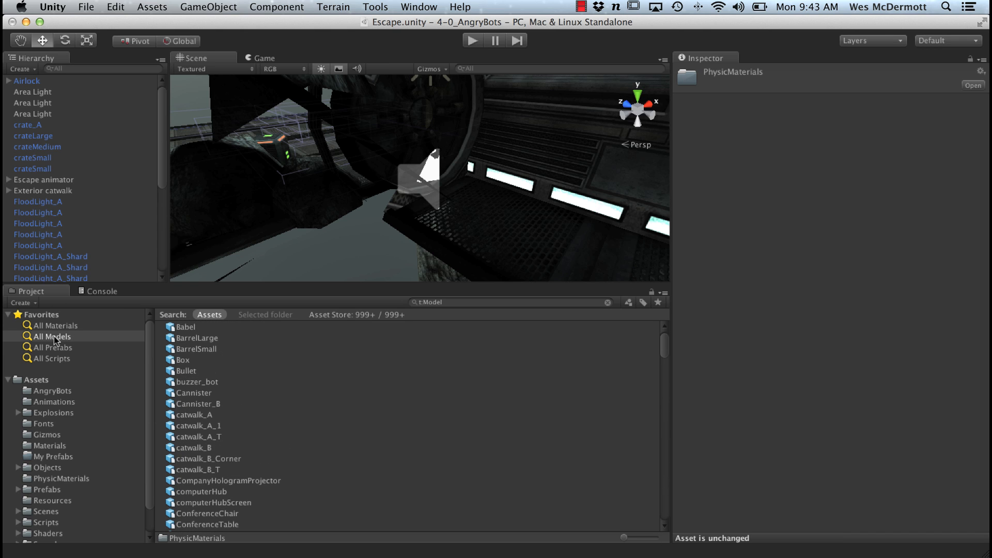
pyautogui.moveTo(665, 340); pyautogui.dragTo(670, 288)
# Open the Explosions folder, the All Scripts favorite and the All Prefabs favorite in turn
pyautogui.click(54, 413)
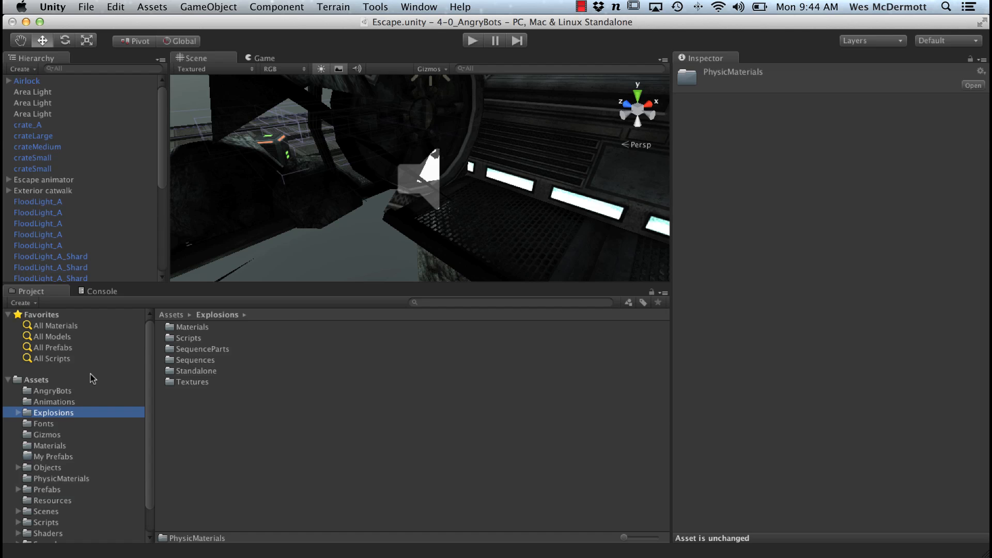
pyautogui.click(63, 359)
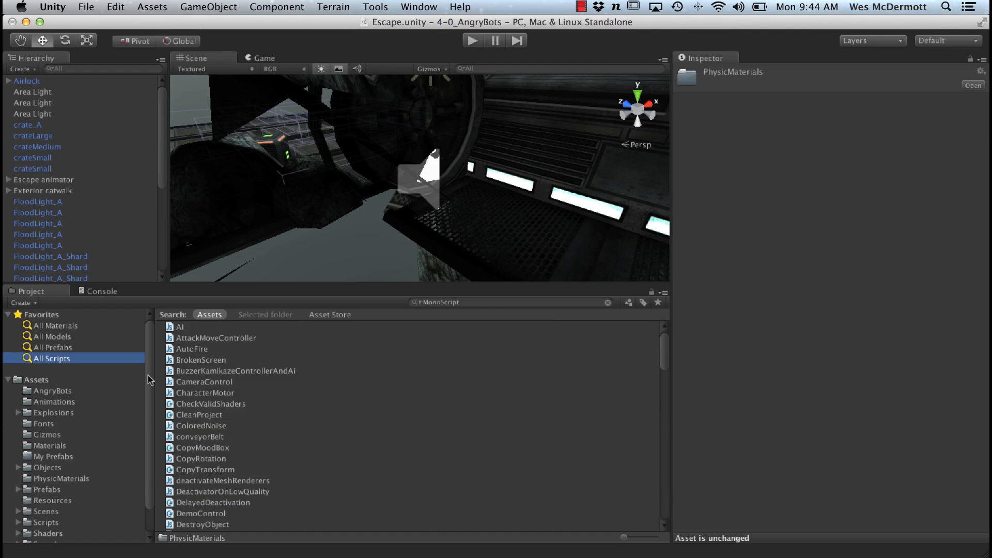
pyautogui.click(69, 349)
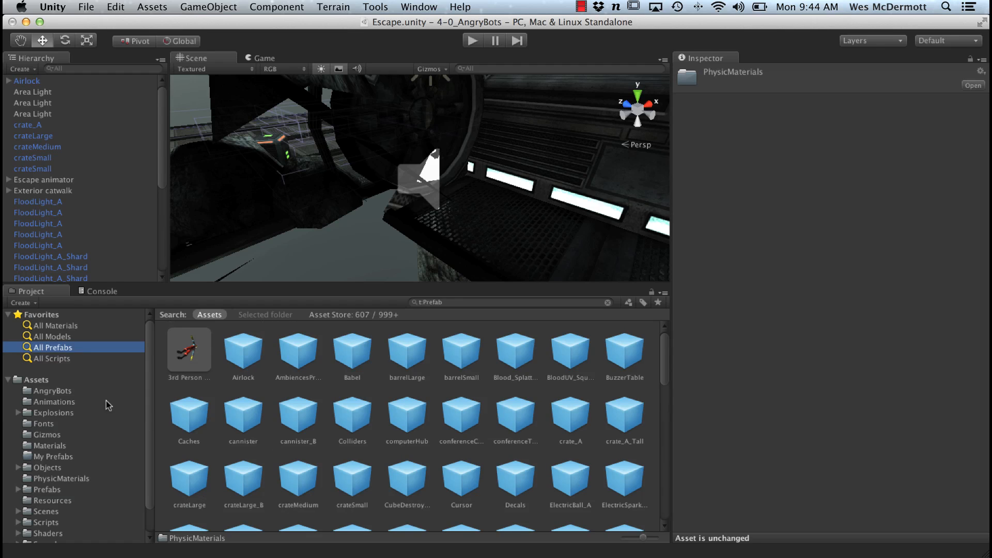
# Compare the All Models and All Materials favorites, finishing with All Models shown as a plain list
pyautogui.click(58, 335)
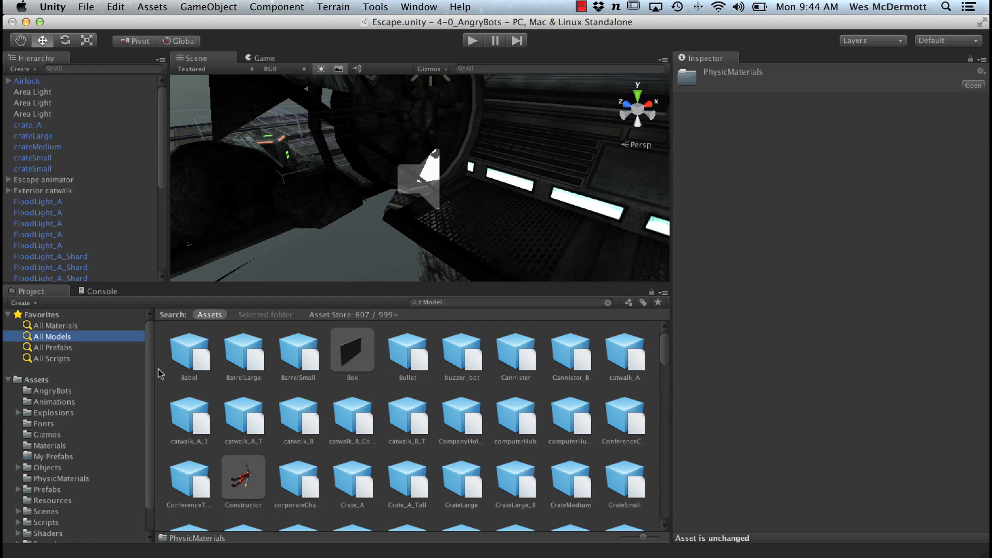
pyautogui.click(56, 326)
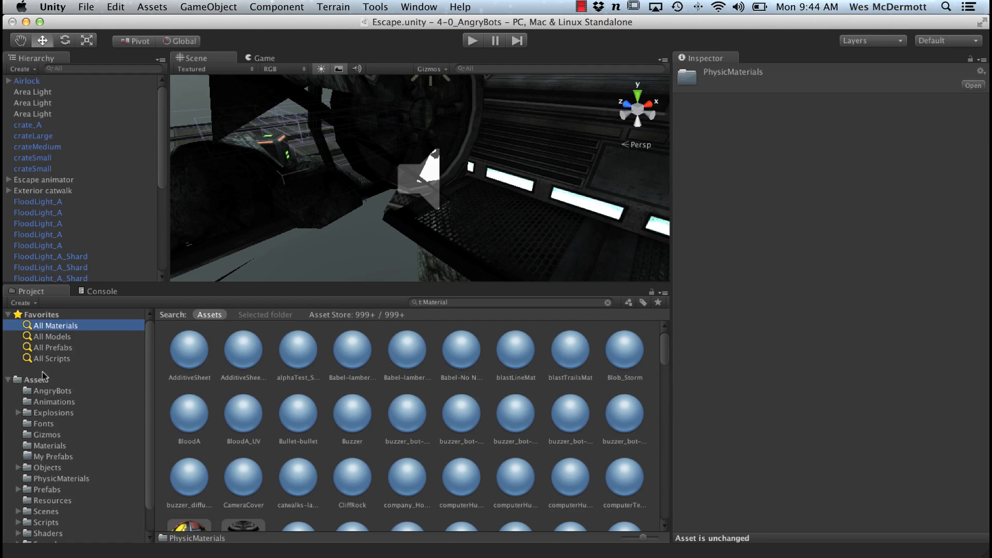
pyautogui.click(52, 337)
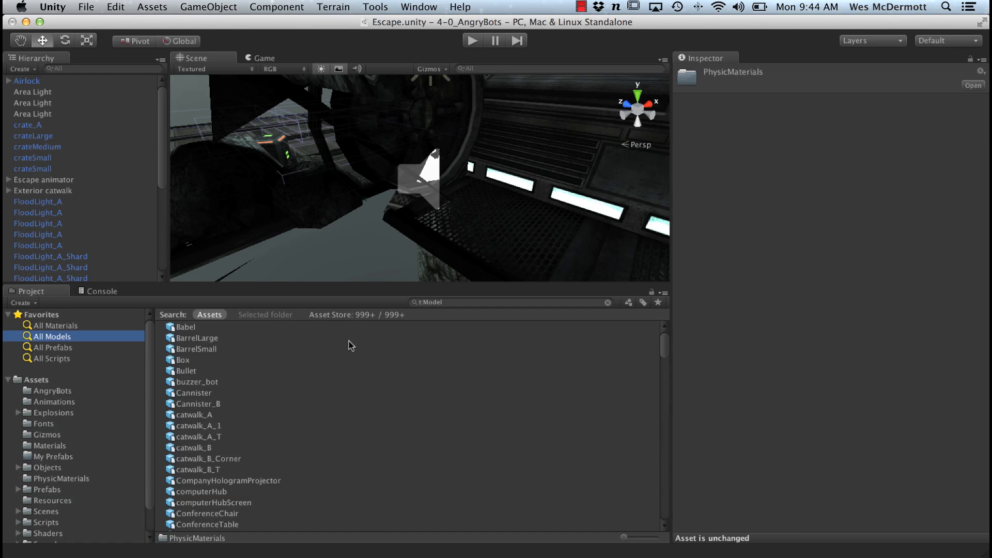
# Show the Asset Store matches for the All Models filter instead of the project's own assets
pyautogui.click(357, 315)
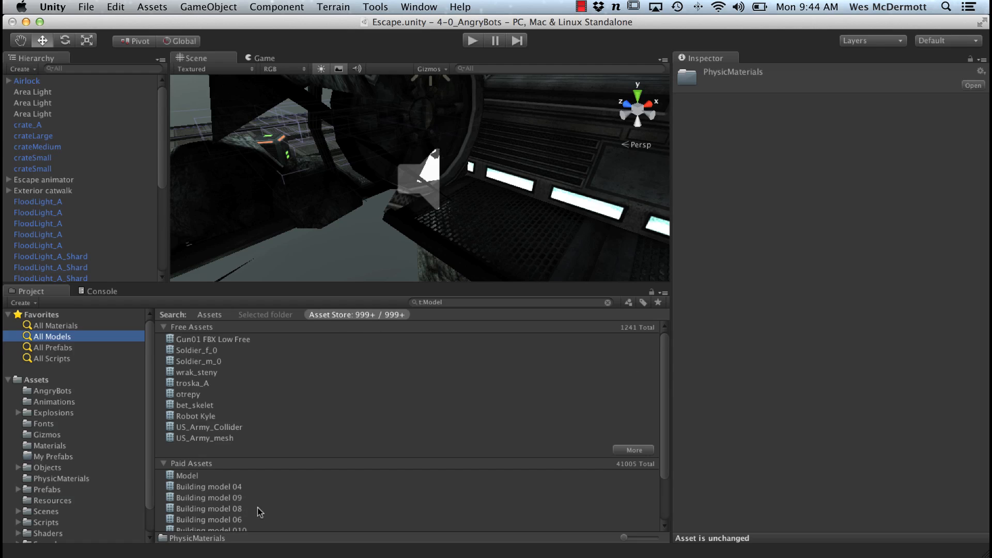
pyautogui.moveTo(665, 449); pyautogui.dragTo(669, 383)
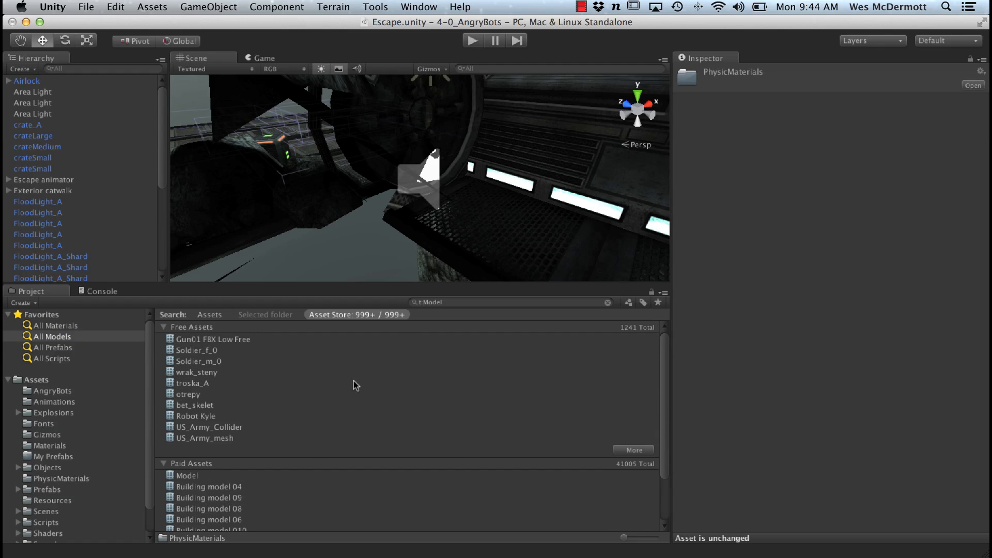
# Open the Asset Store window to view its home page, and close it again
pyautogui.click(418, 4)
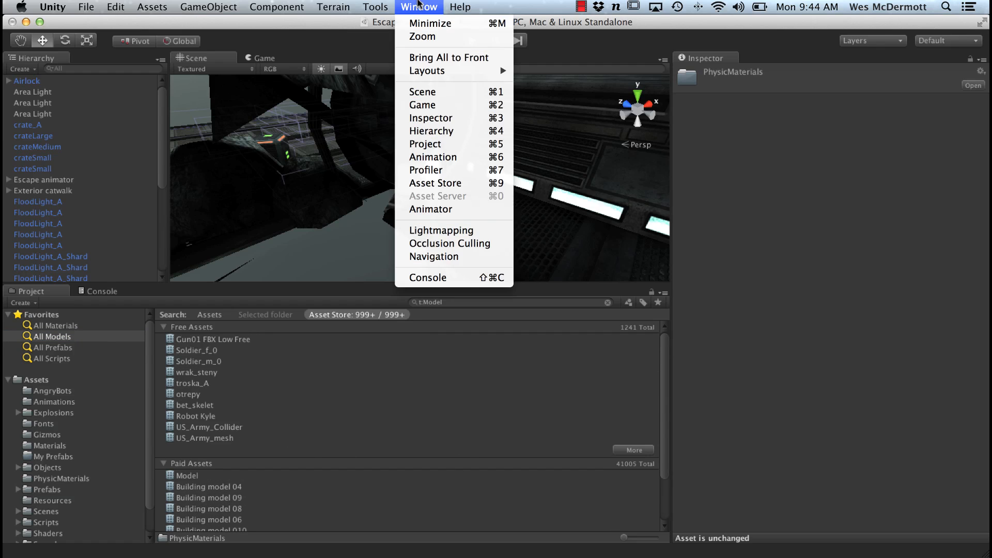
pyautogui.click(435, 183)
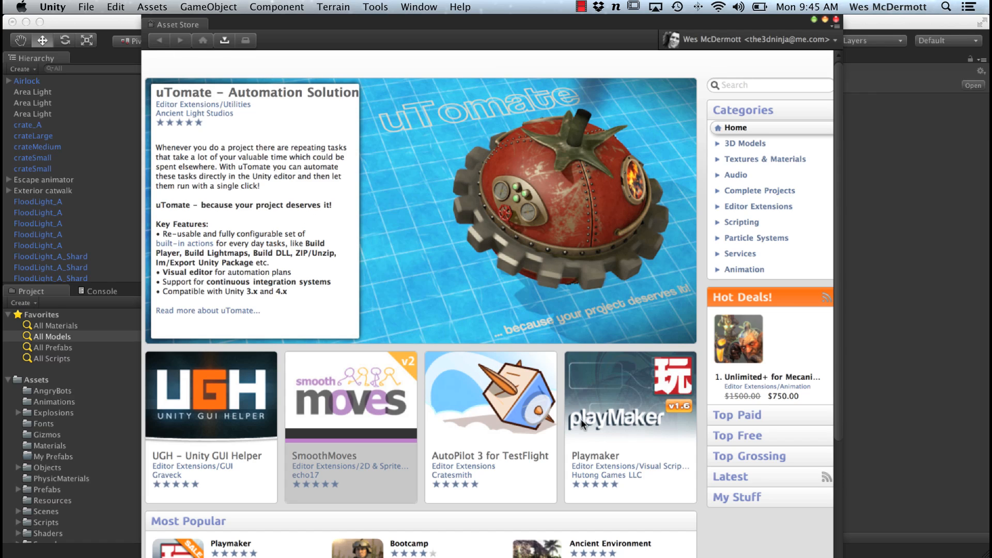
pyautogui.click(836, 20)
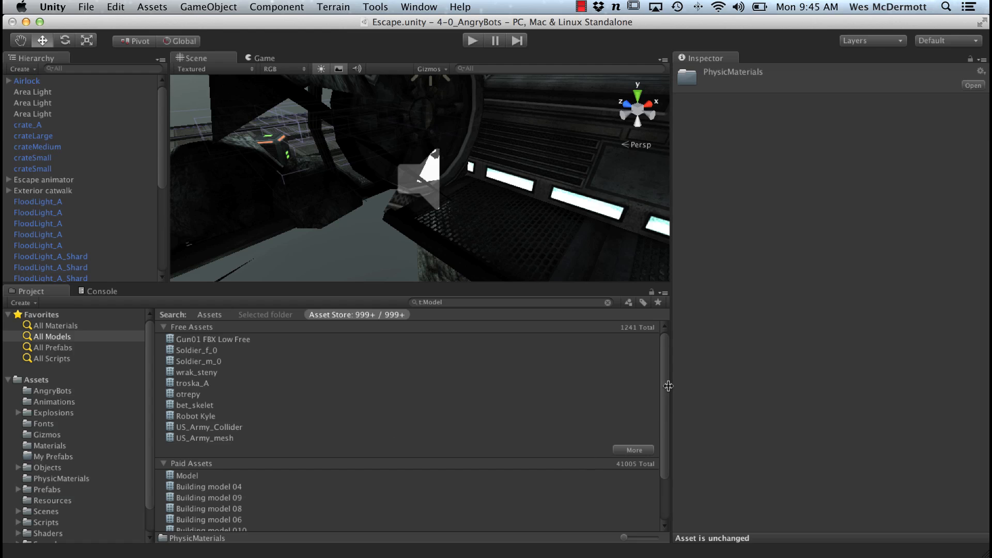
# Look through the free and paid Asset Store matches, and return to the model results from the project's assets
pyautogui.scroll(-3, 661, 424)
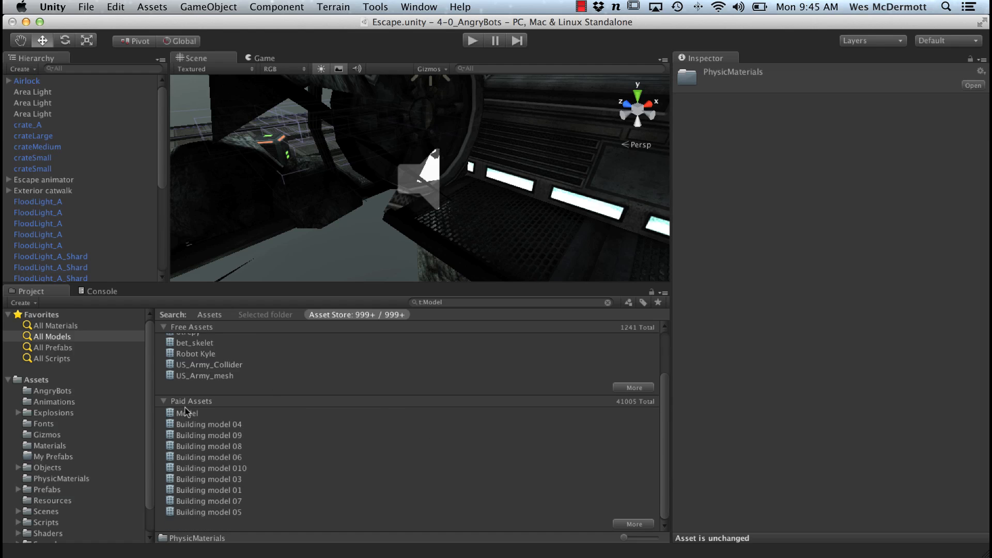
pyautogui.scroll(3, 666, 400)
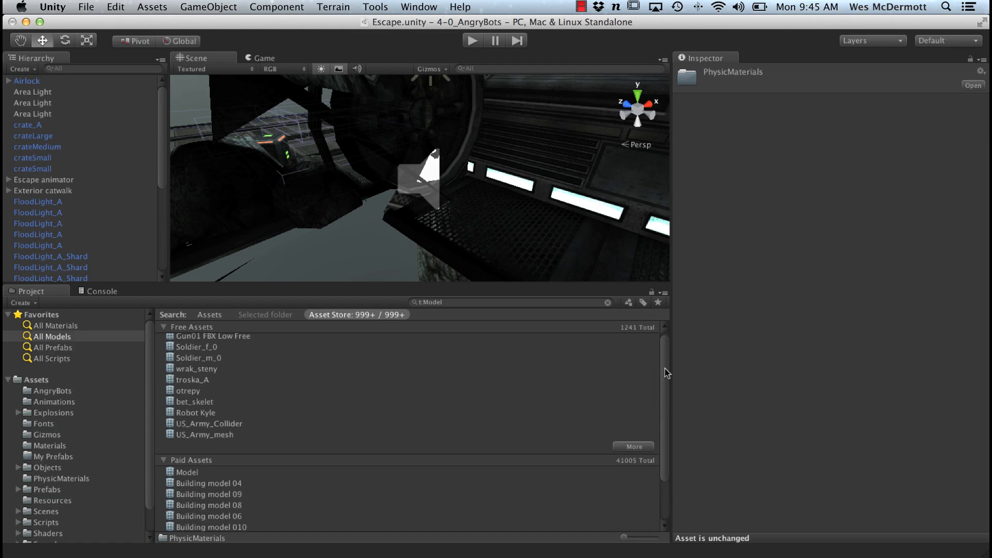
pyautogui.click(208, 315)
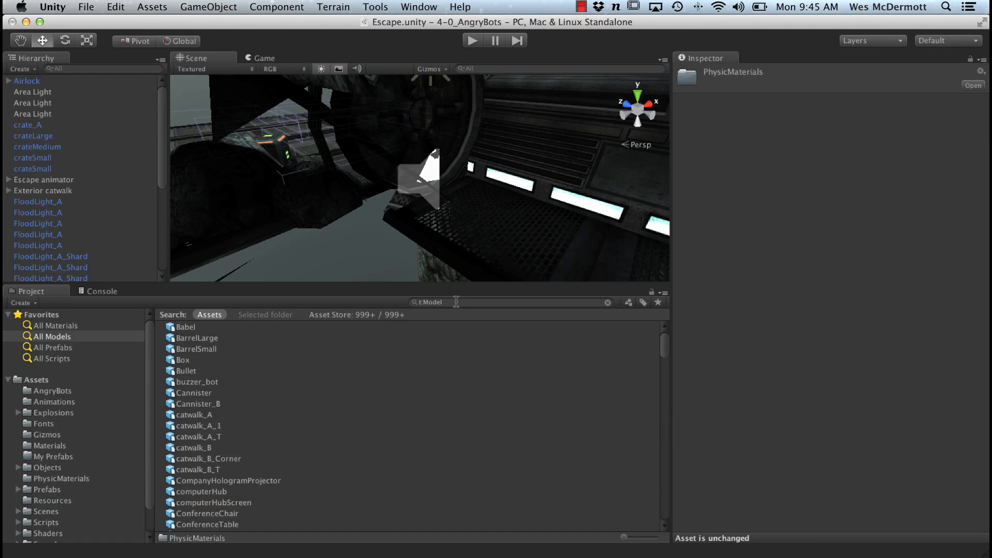
# Clear the model filter and search the root Assets folder for "material"
pyautogui.click(476, 304)
pyautogui.click(580, 304)
pyautogui.press('Escape')
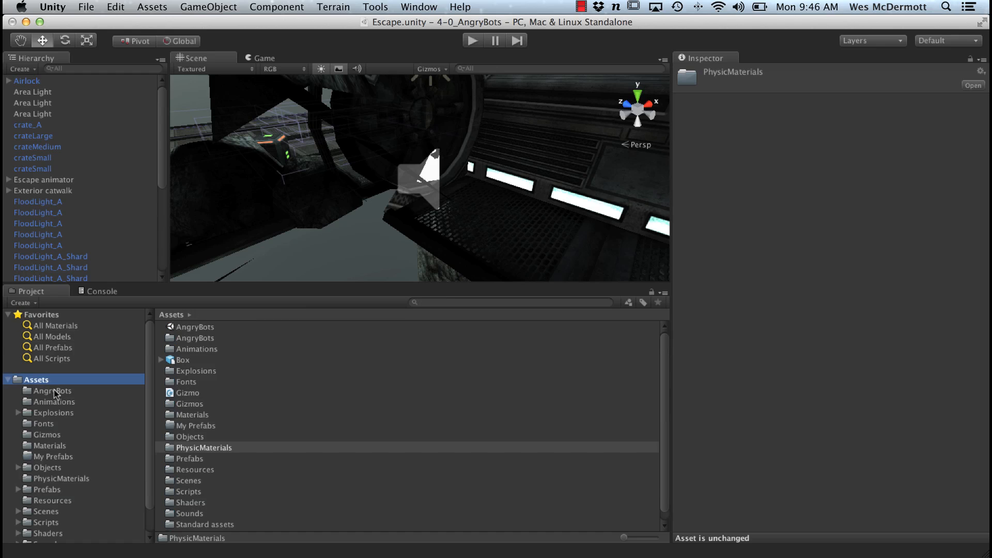
pyautogui.click(433, 304)
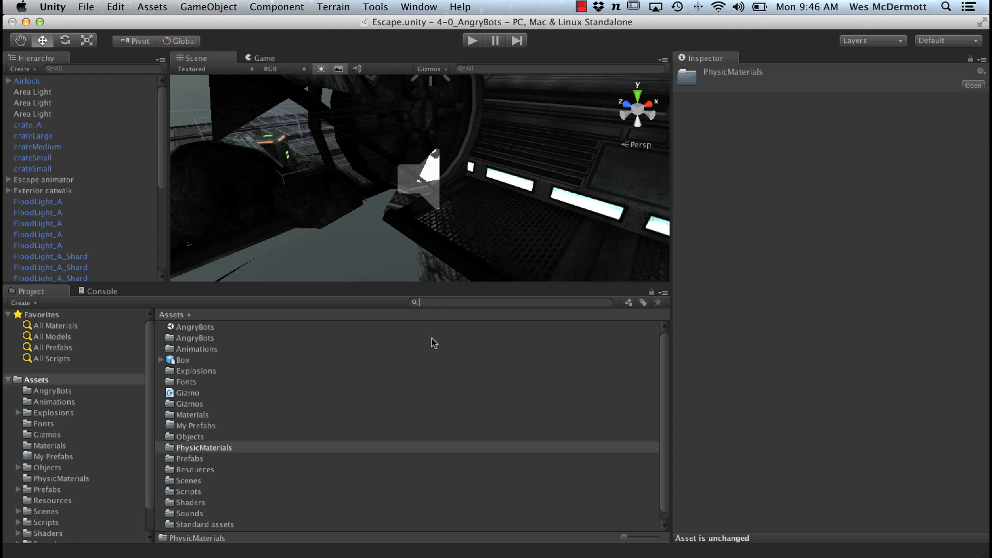
pyautogui.write('material')
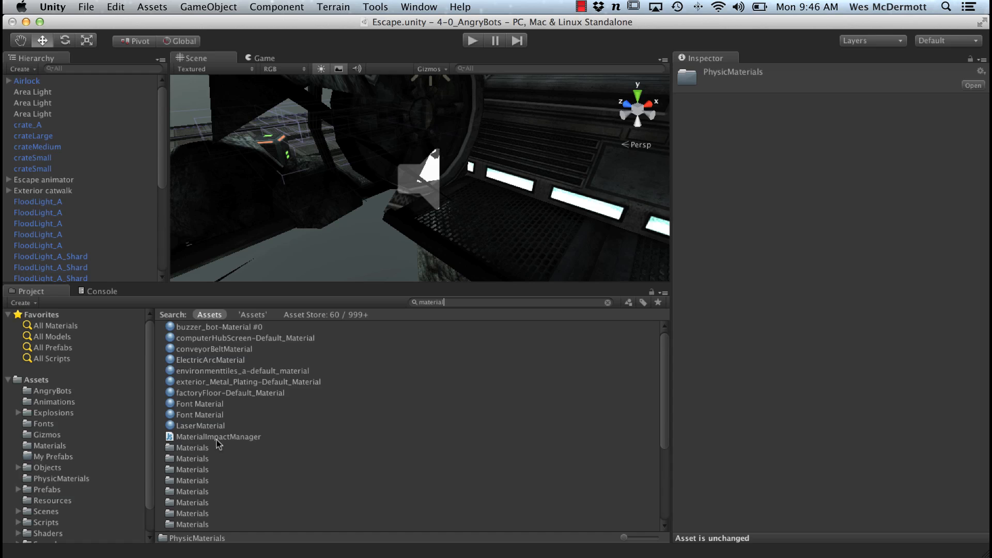
# Inspect the MaterialImpactManager script, a Font Material and exterior_Metal_Plating-Default_Material from the search results
pyautogui.click(198, 440)
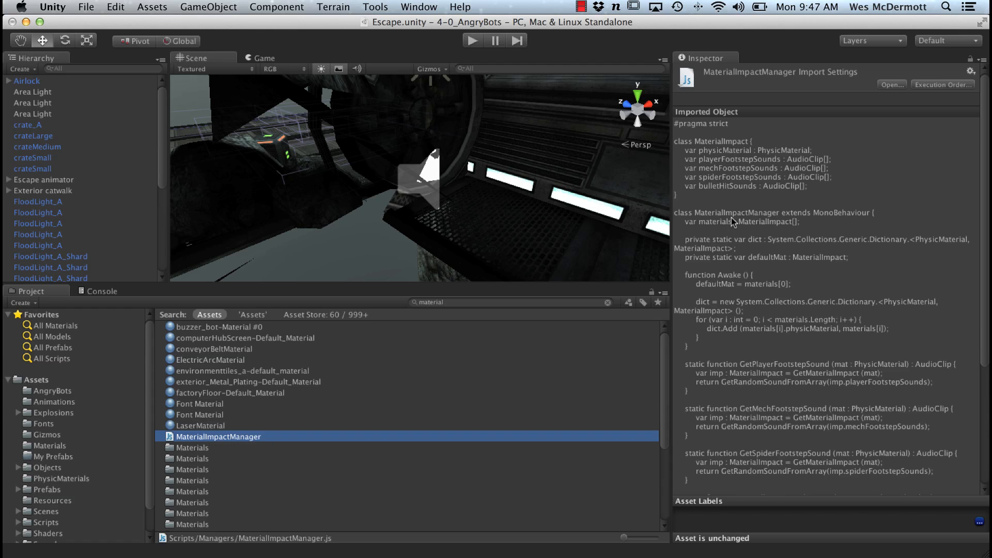
pyautogui.click(197, 403)
pyautogui.click(201, 382)
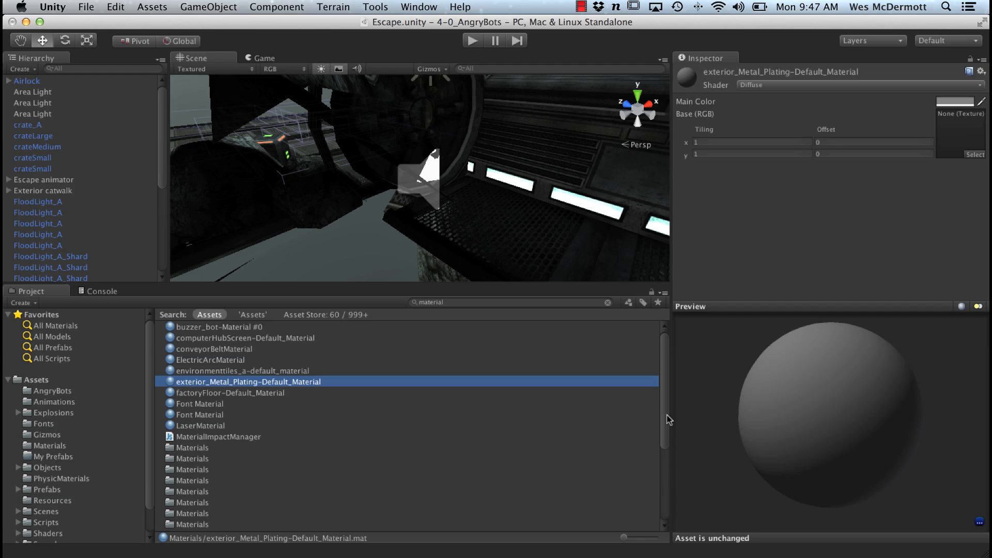
# Check the paths of several Materials folders among the results and inspect wallLight_A-Default_Material
pyautogui.moveTo(667, 404); pyautogui.dragTo(671, 480)
pyautogui.click(228, 483)
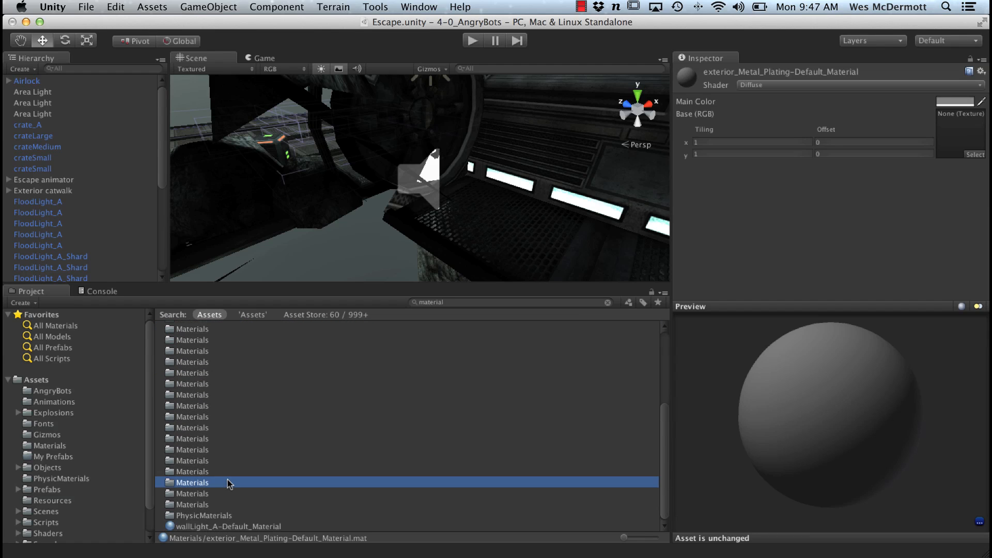
pyautogui.click(222, 439)
pyautogui.click(218, 384)
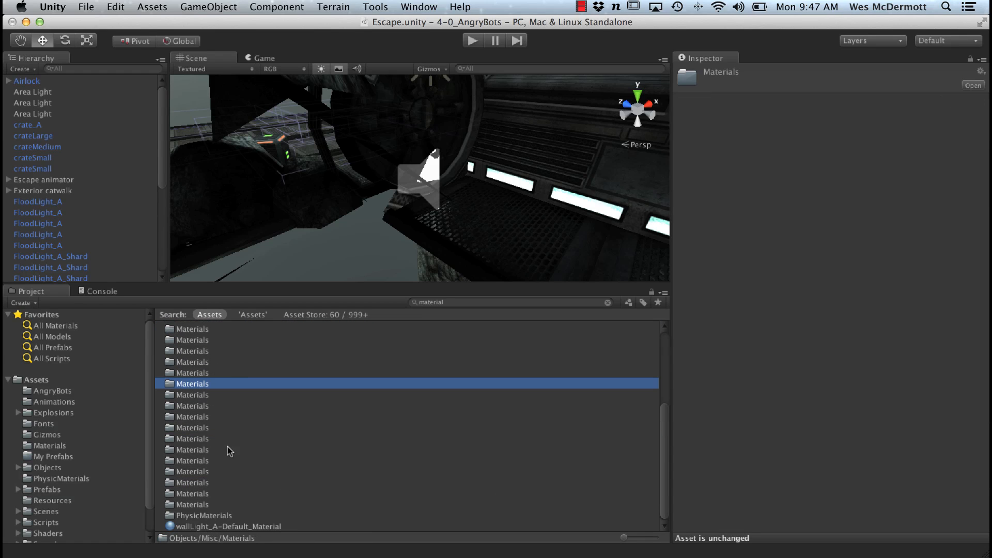
pyautogui.click(194, 359)
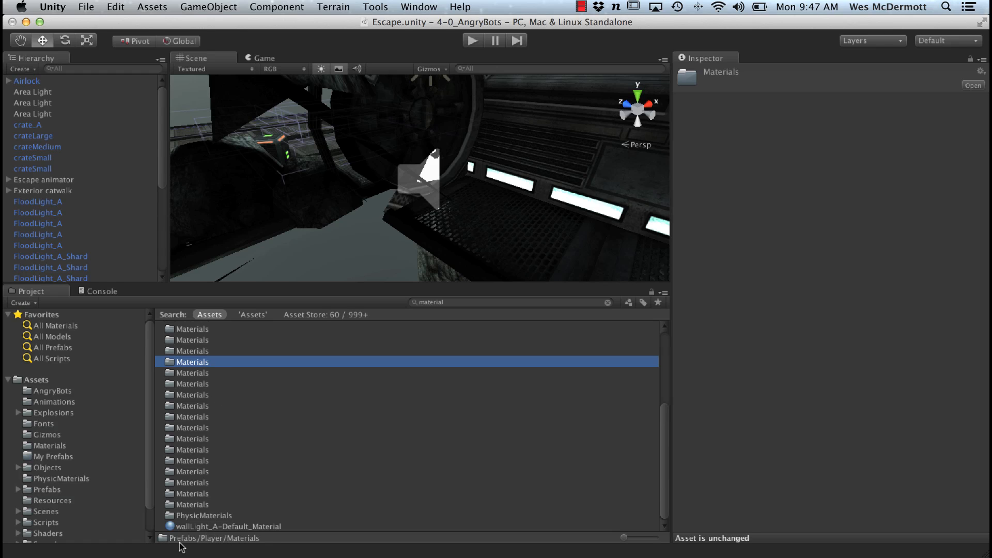
pyautogui.click(196, 439)
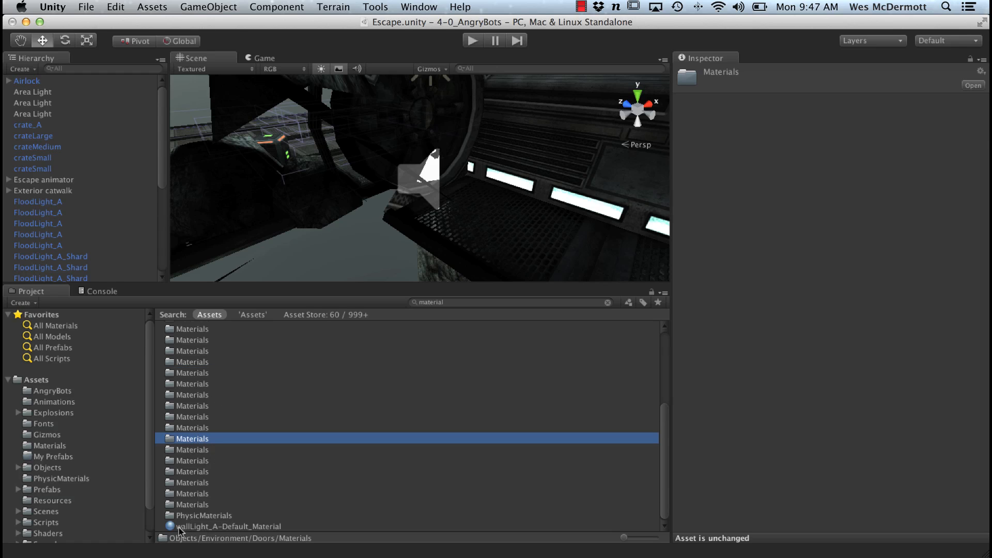
pyautogui.click(211, 472)
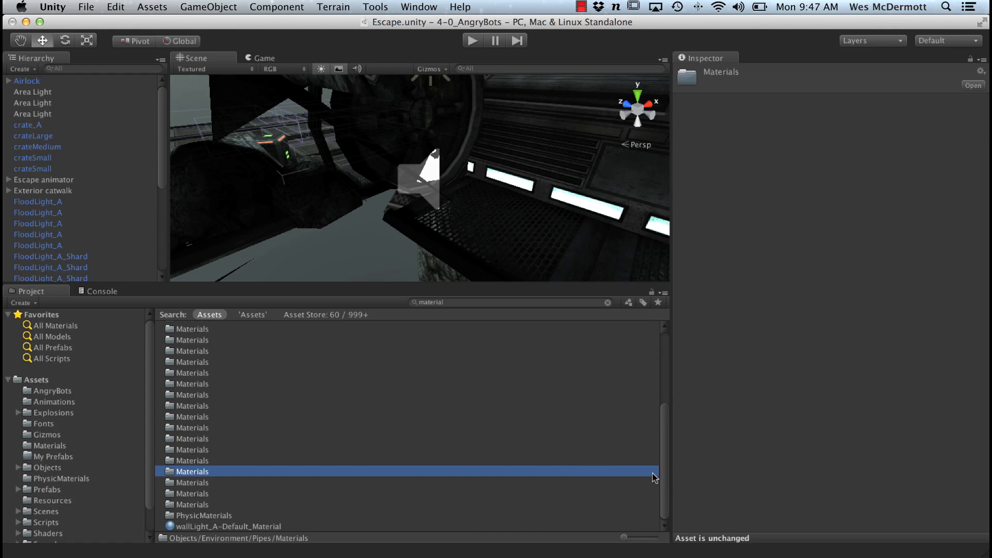
pyautogui.click(271, 527)
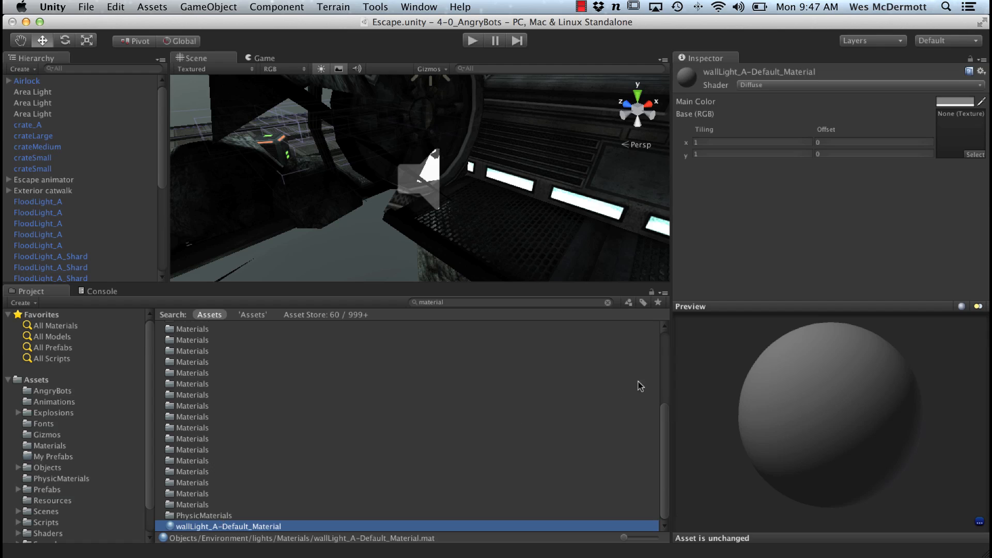
pyautogui.moveTo(666, 426); pyautogui.dragTo(678, 311)
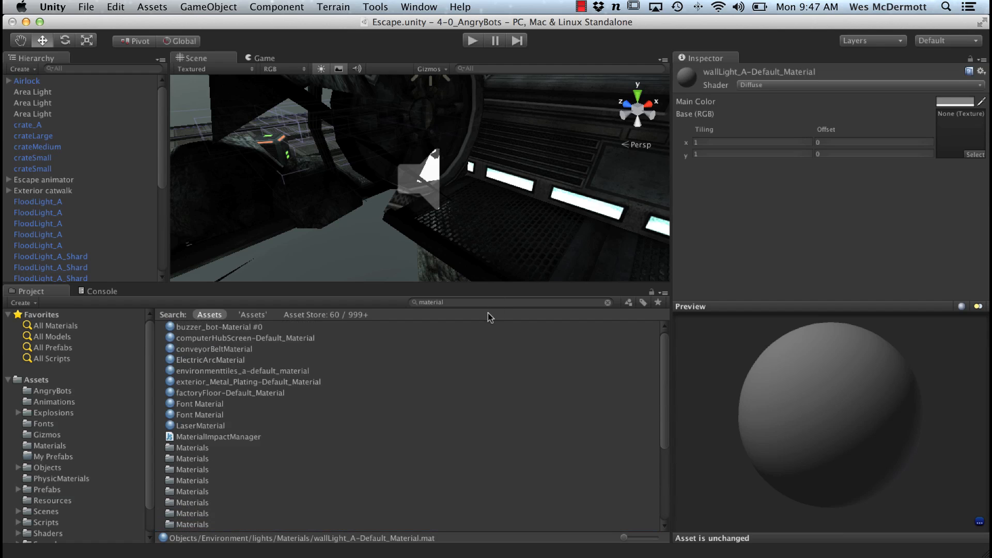
# Clear the search, expand the Objects folder and open its Player subfolder
pyautogui.click(465, 304)
pyautogui.click(49, 458)
pyautogui.click(47, 468)
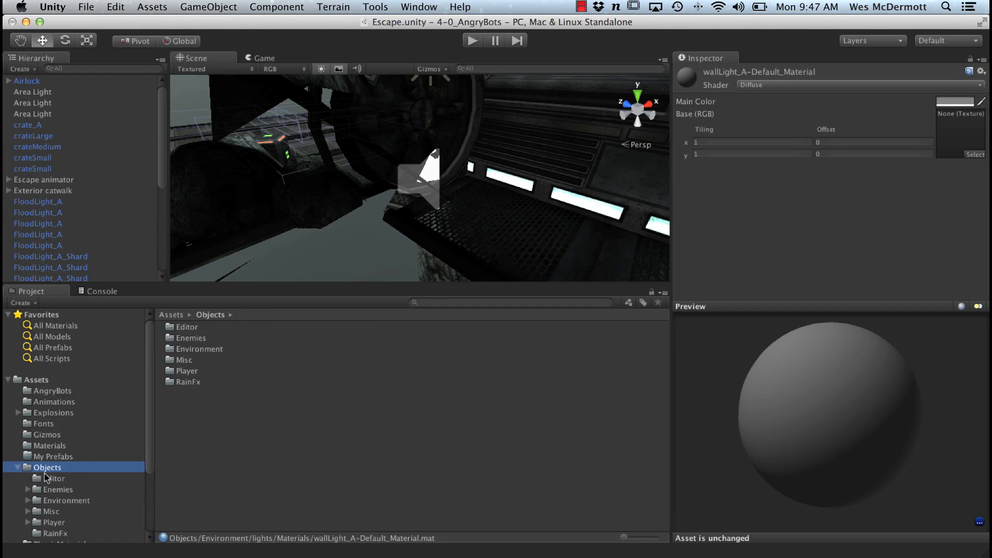
pyautogui.scroll(-3, 145, 486)
pyautogui.click(61, 460)
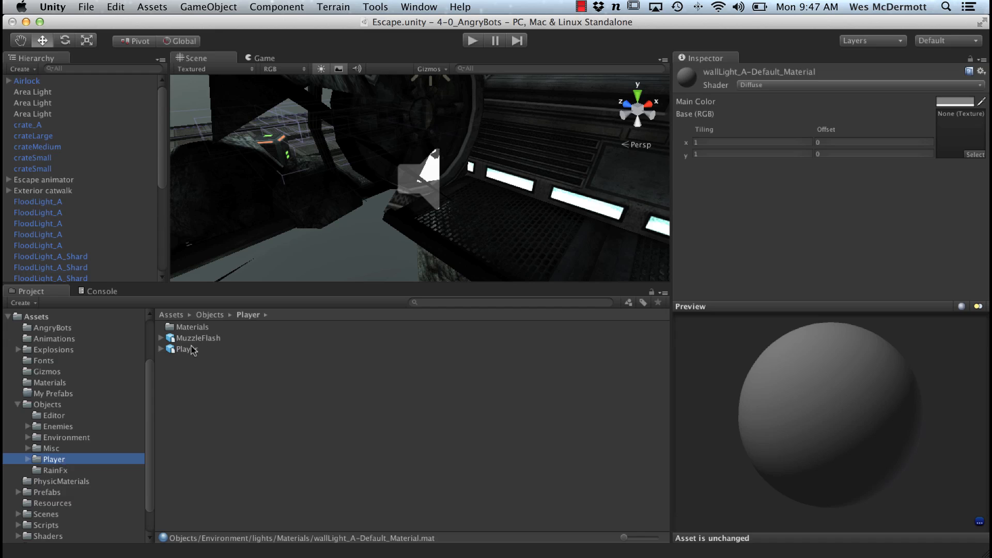
# Return to the root Assets folder and search it for "muzzleflash"
pyautogui.scroll(1, 146, 374)
pyautogui.scroll(5, 146, 377)
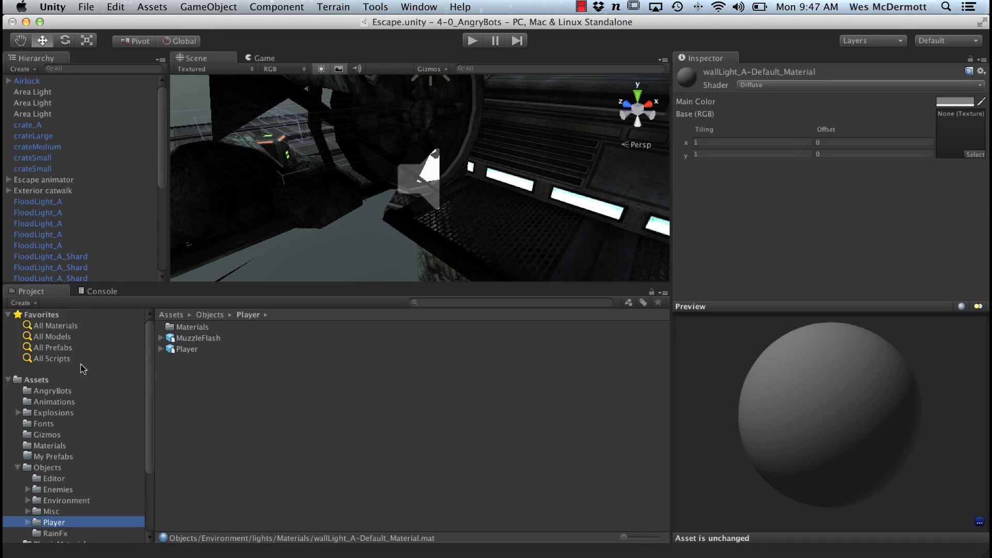
pyautogui.click(52, 392)
pyautogui.click(36, 380)
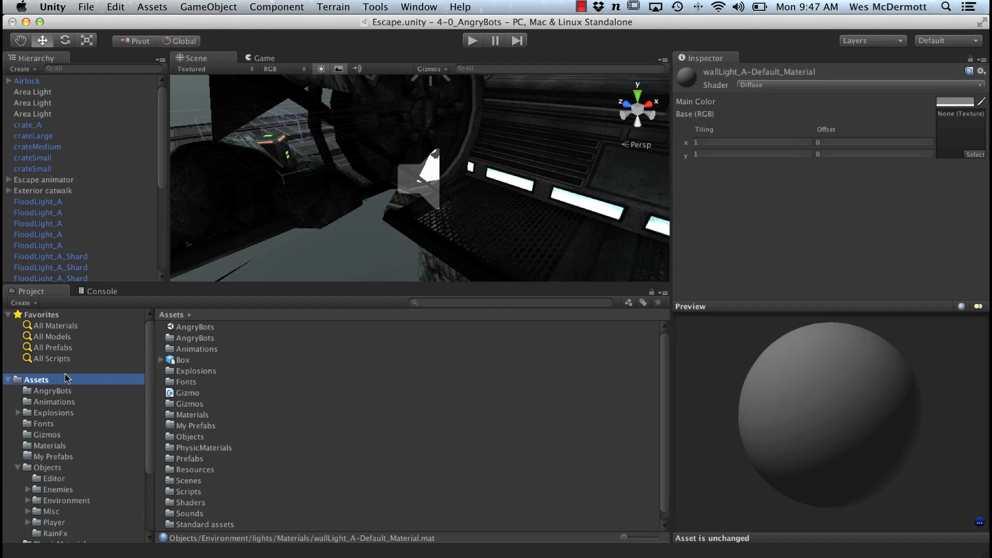
pyautogui.click(440, 302)
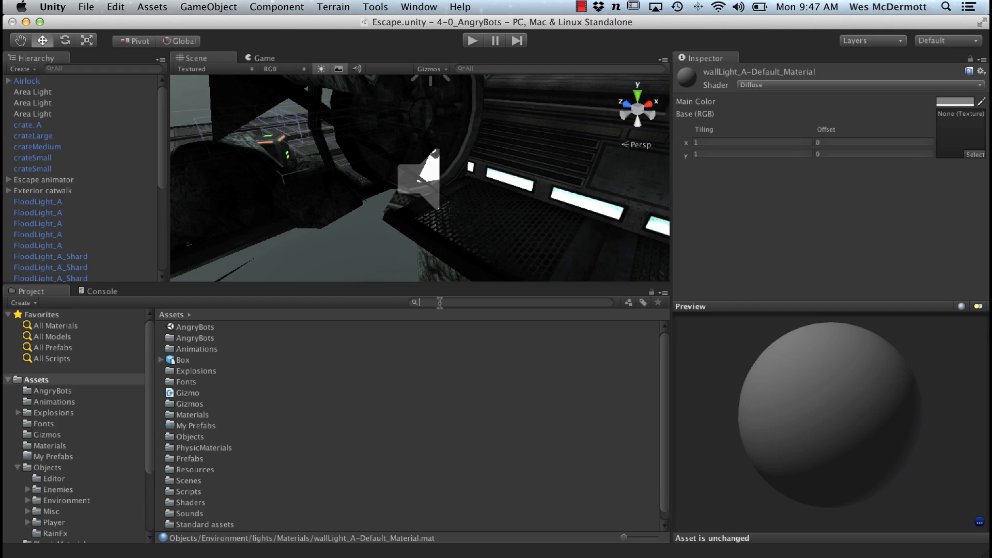
pyautogui.write('muzzleflash')
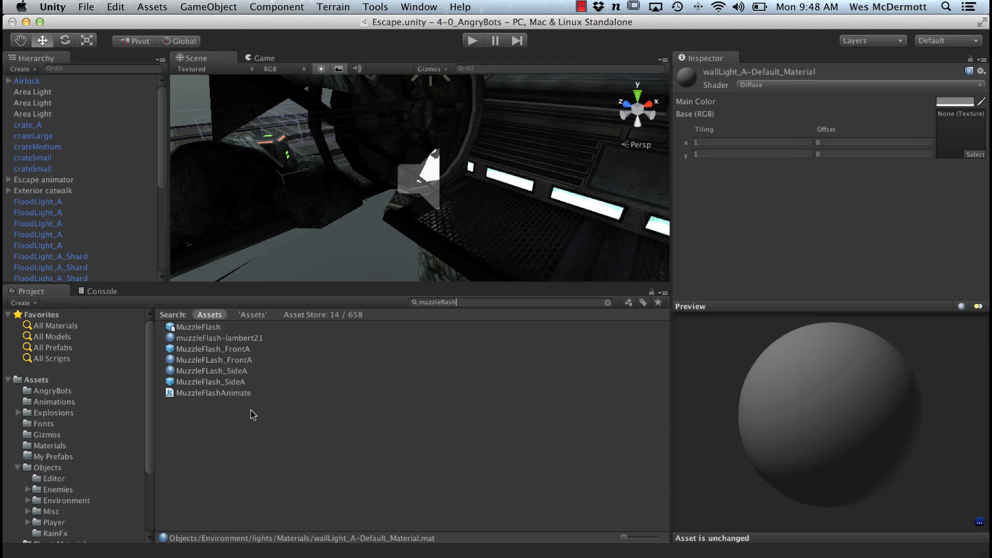
# Inspect the MuzzleFlash model, the MuzzleFlash_FrontA and MuzzleFlash_SideA prefabs and the MuzzleFlashAnimate script, ending on the MuzzleFlash_FrontA prefab
pyautogui.click(190, 328)
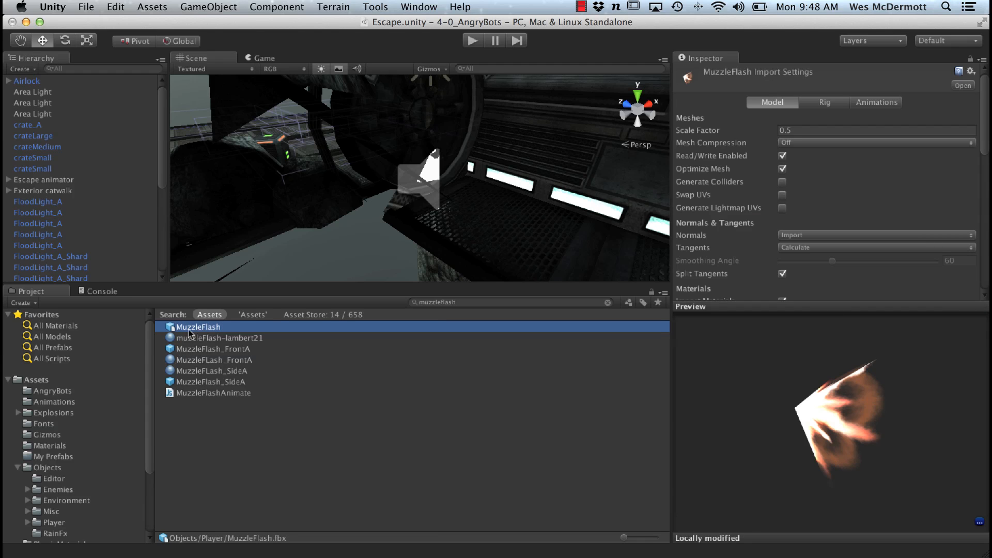
pyautogui.click(215, 340)
pyautogui.click(219, 351)
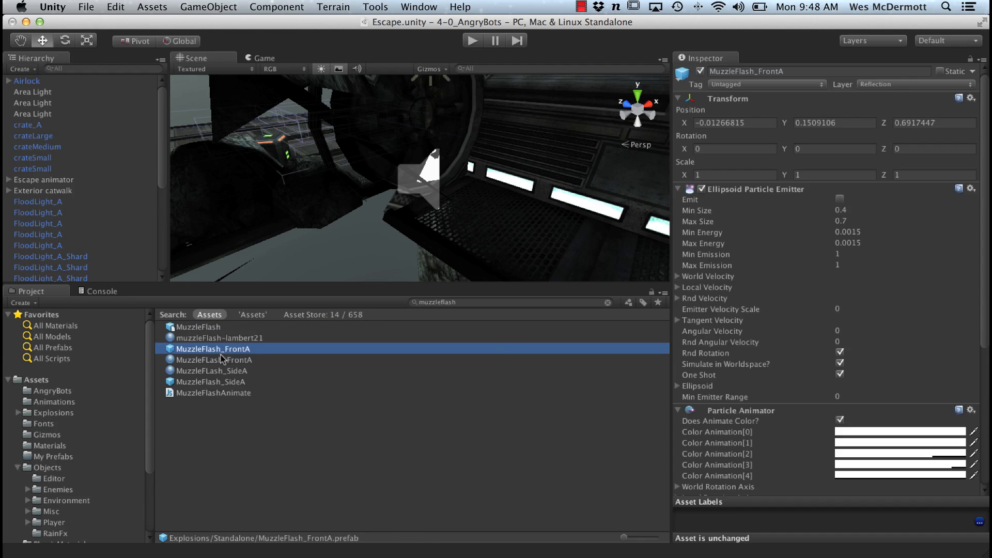
pyautogui.click(185, 327)
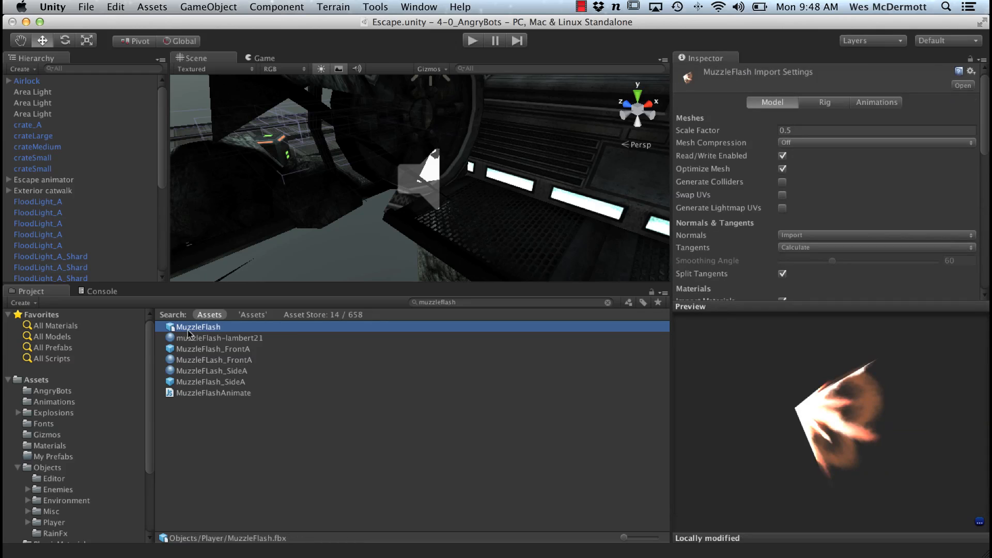
pyautogui.click(216, 349)
pyautogui.click(199, 383)
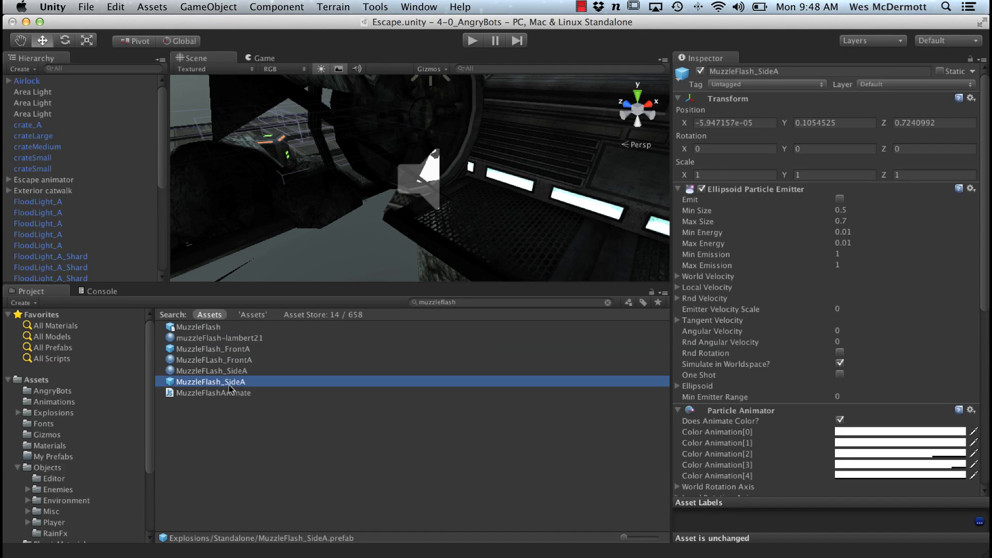
pyautogui.click(204, 395)
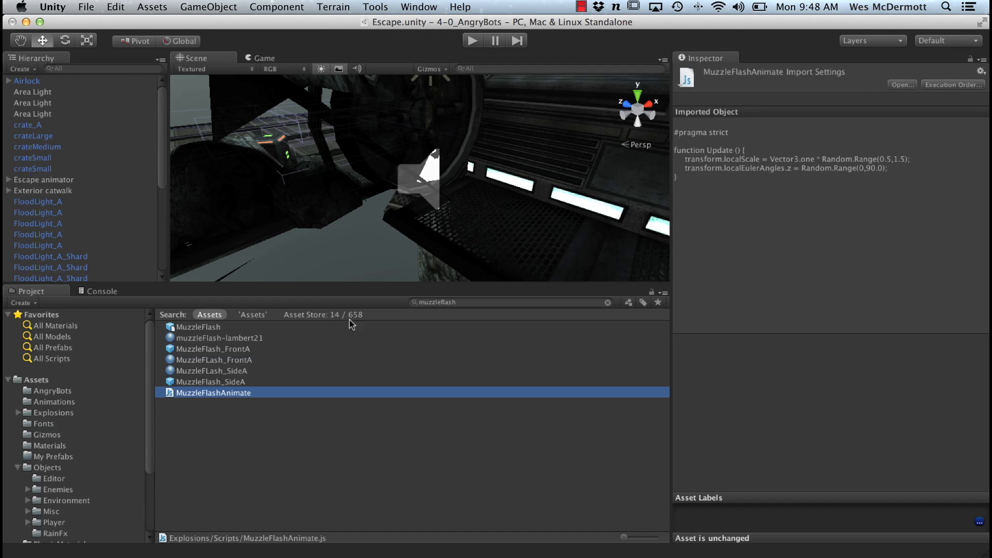
pyautogui.click(289, 371)
pyautogui.click(282, 349)
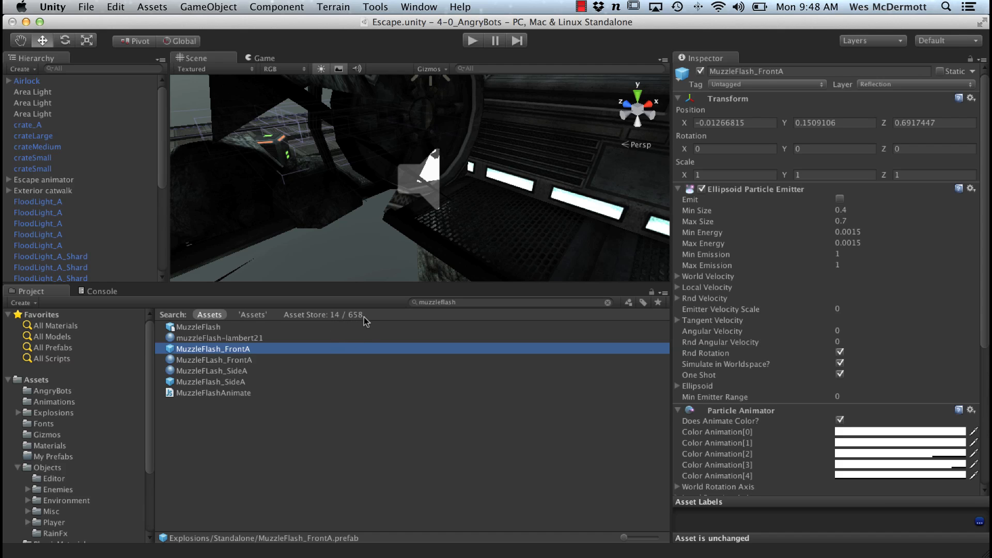
# View the Asset Store results for "muzzleflash", collapse Free Assets, show more Paid Assets, and return to the project's Assets results
pyautogui.click(320, 316)
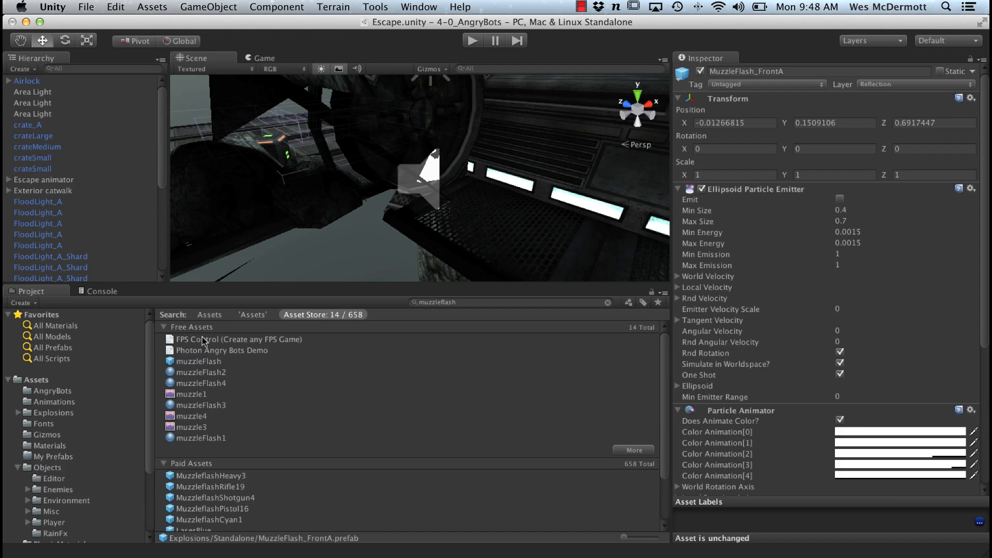
pyautogui.click(164, 328)
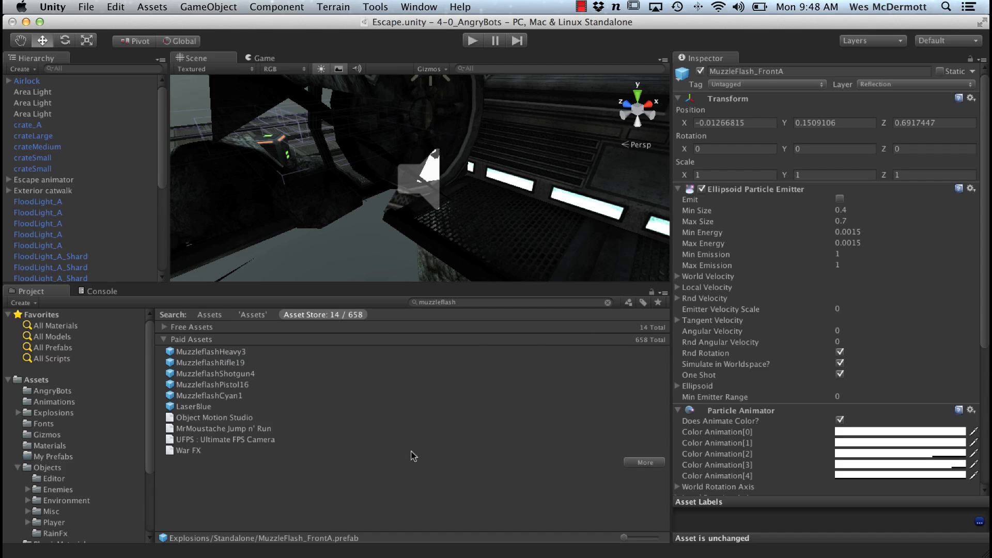
pyautogui.click(645, 464)
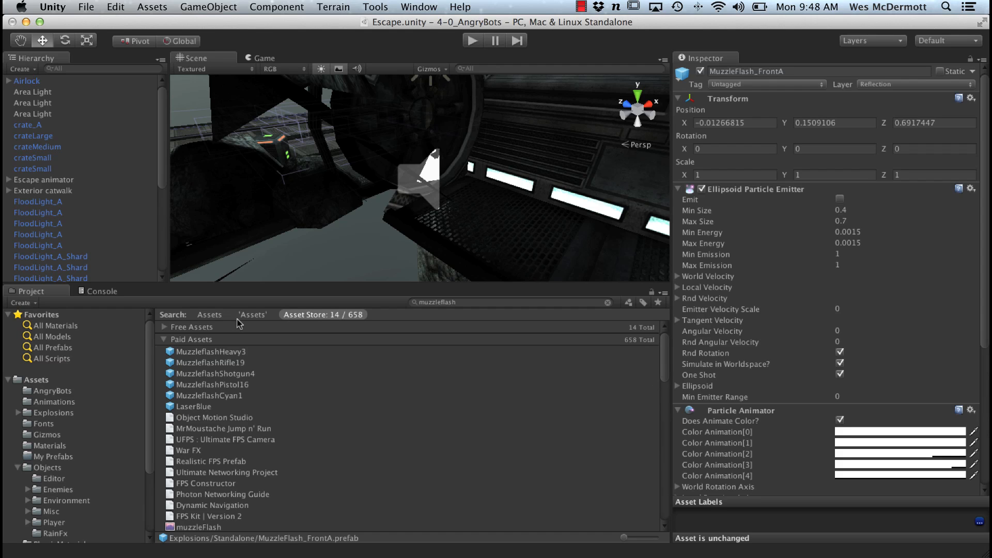
pyautogui.click(213, 316)
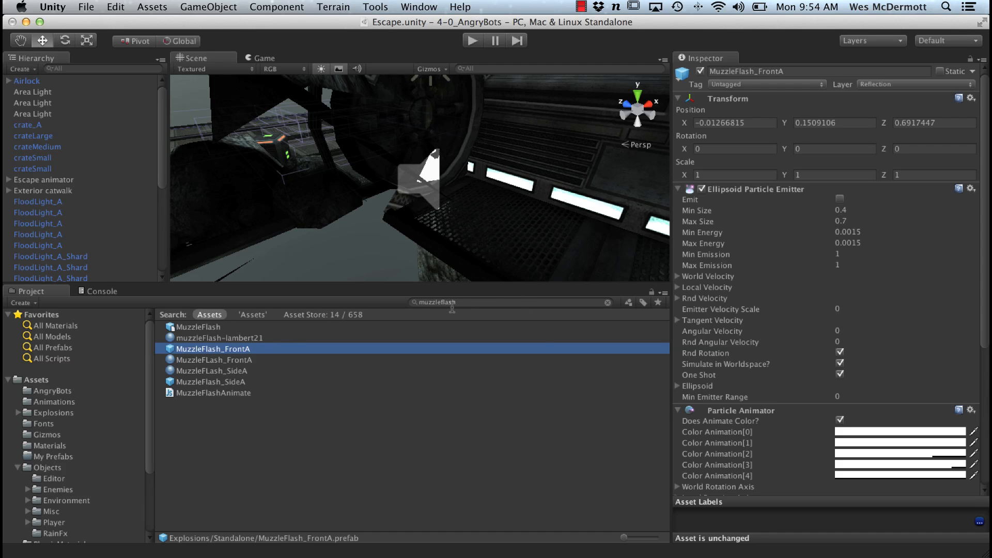
# Inspect the MuzzleFlash model, the muzzleFlash-lambert21 material and the MuzzleFlashAnimate script among the search results
pyautogui.click(452, 304)
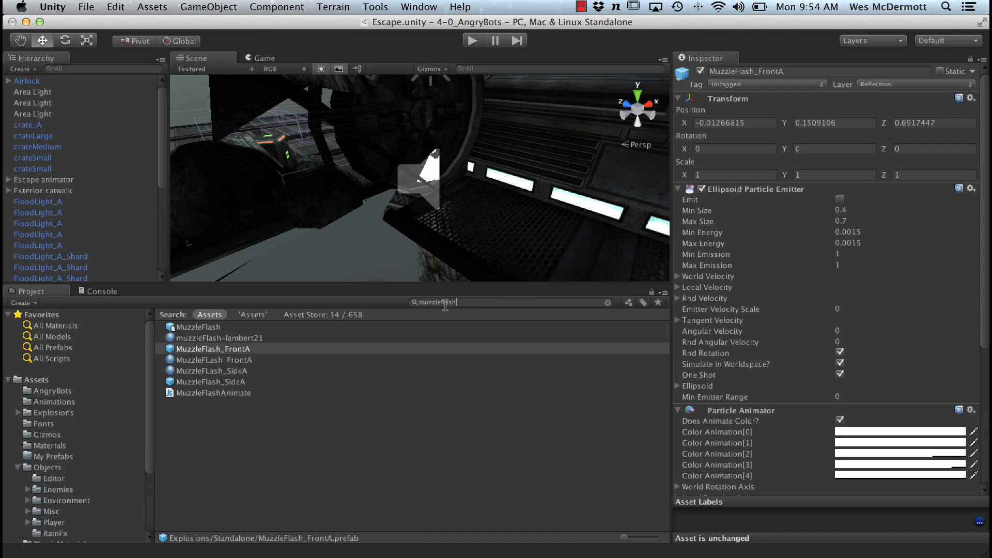
pyautogui.click(327, 416)
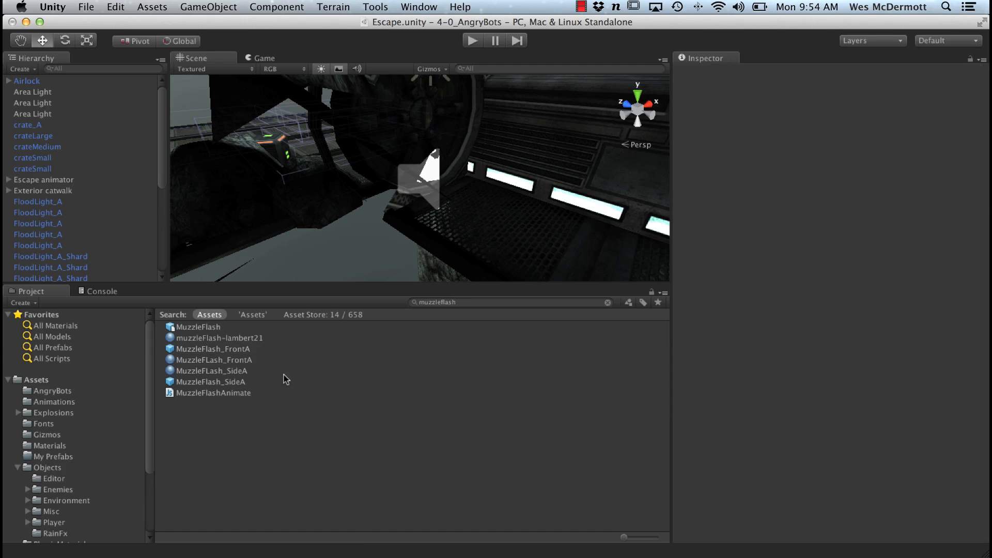
pyautogui.click(432, 306)
pyautogui.click(199, 329)
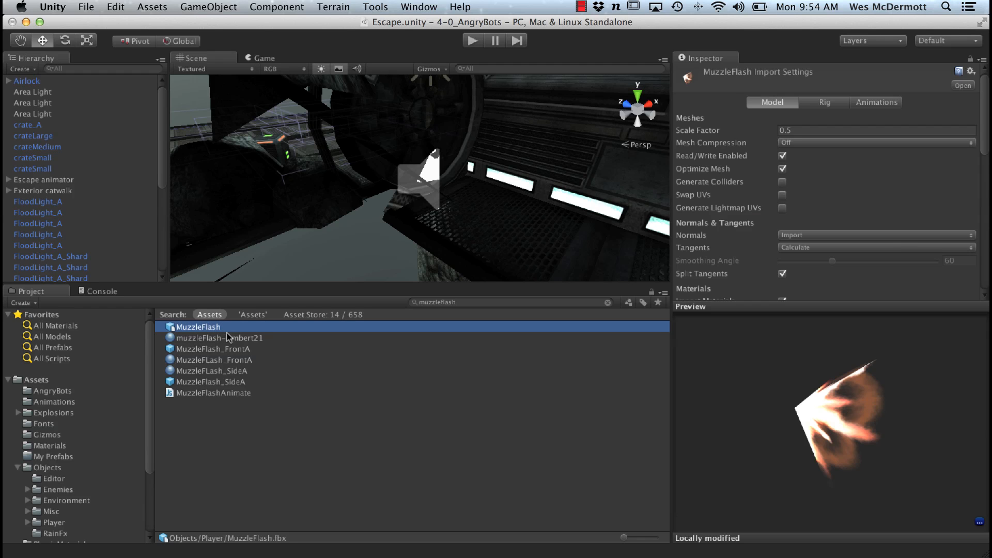
pyautogui.click(208, 339)
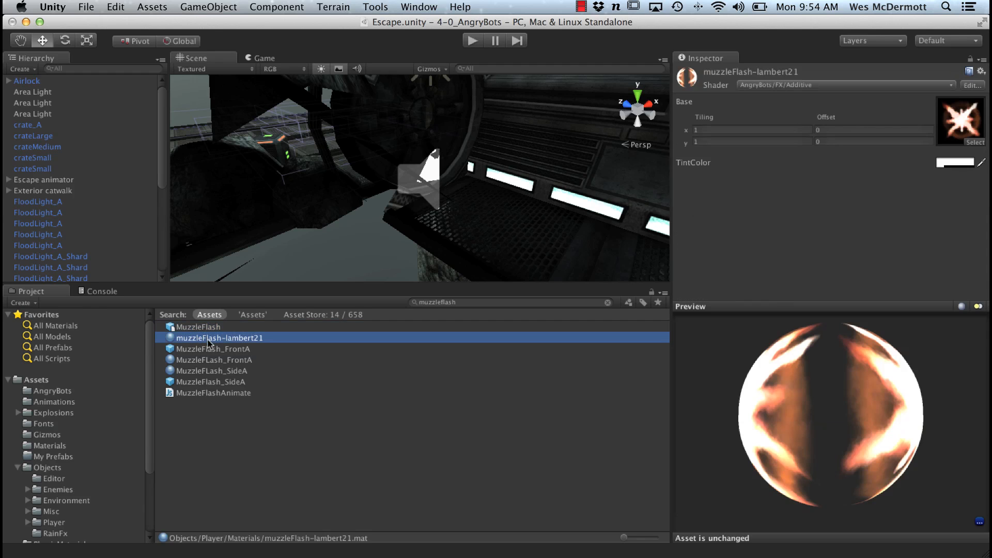
pyautogui.click(204, 393)
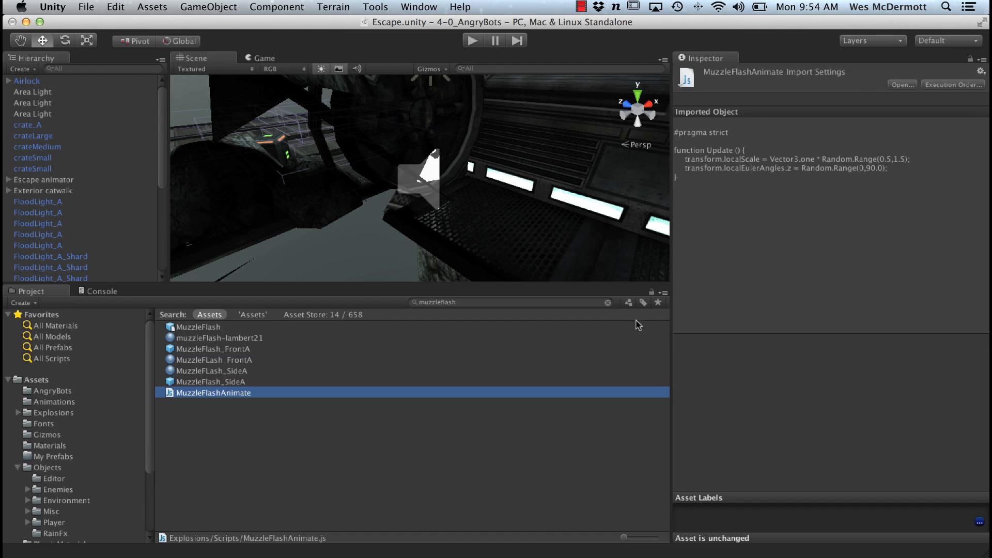
# Filter the "muzzleflash" results by type, trying Model, Prefab and Script in turn
pyautogui.click(629, 303)
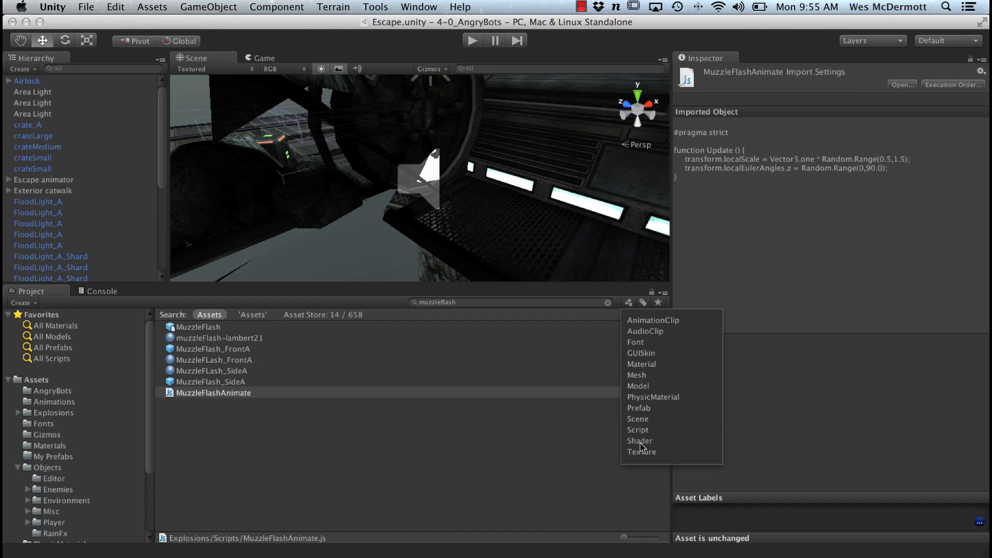
pyautogui.click(645, 386)
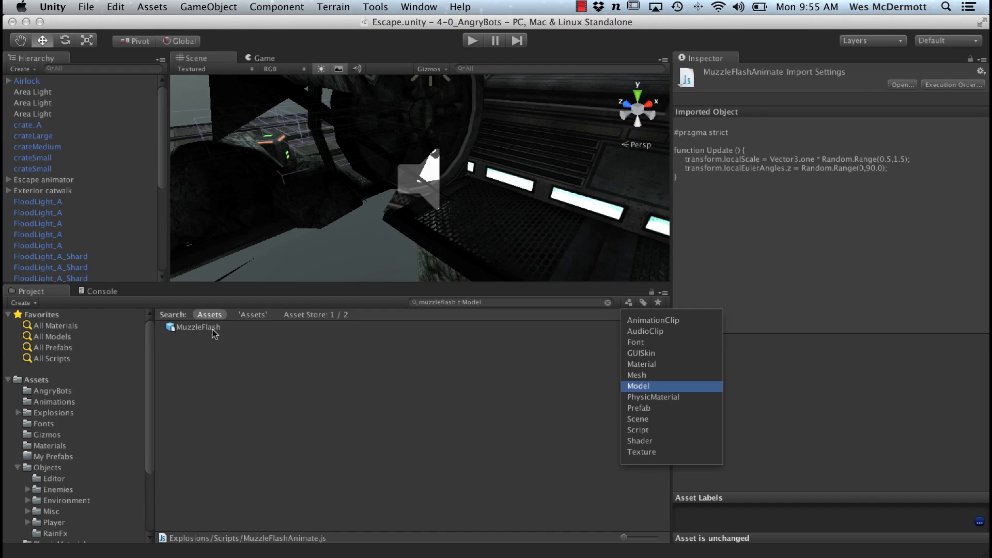
pyautogui.click(641, 408)
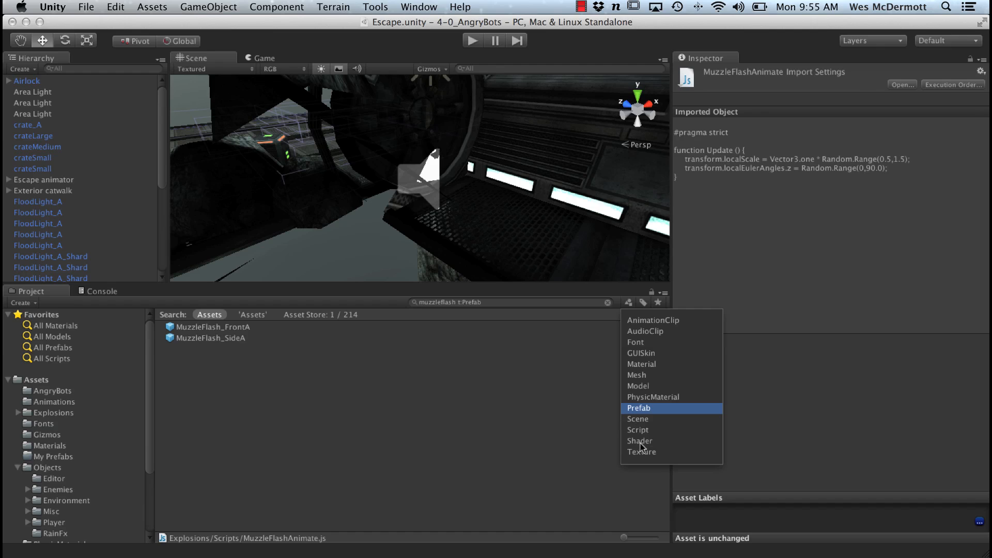
pyautogui.click(641, 431)
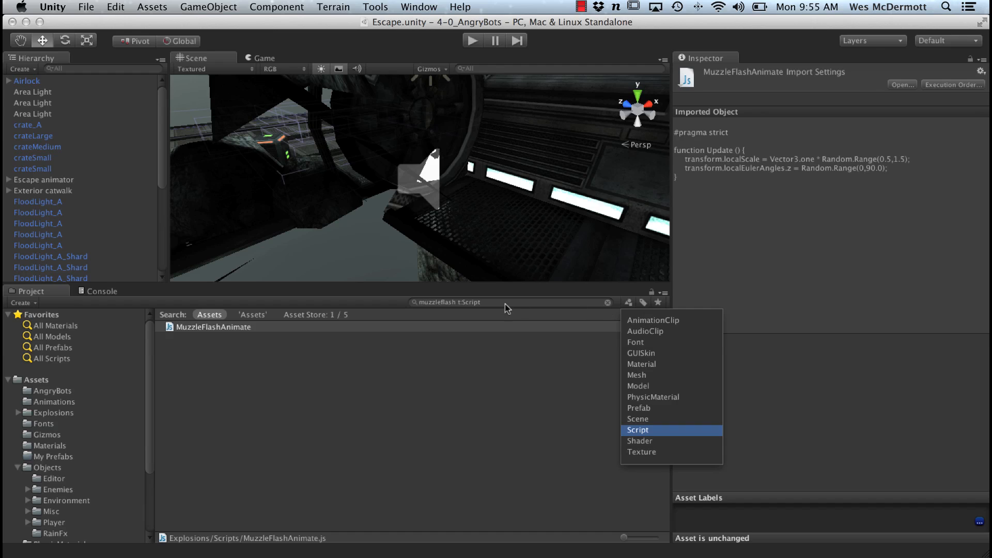
# Remove the Script type filter from the search text, leaving only "muzzleflash"
pyautogui.click(486, 303)
pyautogui.click(486, 303)
pyautogui.press('BackSpace')
pyautogui.press('BackSpace')
pyautogui.press('BackSpace')
pyautogui.press('BackSpace')
pyautogui.press('BackSpace')
pyautogui.press('BackSpace')
pyautogui.press('BackSpace')
pyautogui.press('BackSpace')
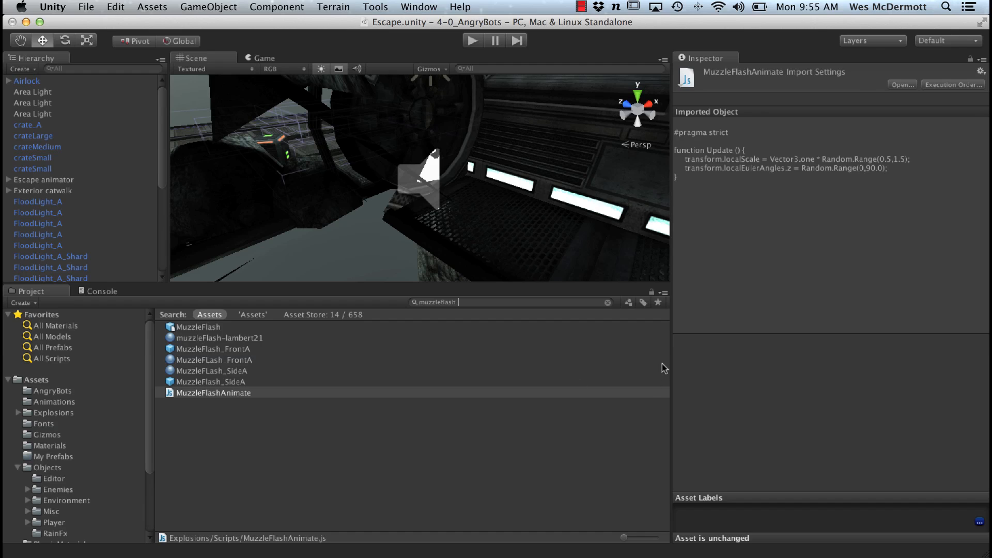
# Look over the list of label filters, close it, and inspect the MuzzleFlash model
pyautogui.click(643, 303)
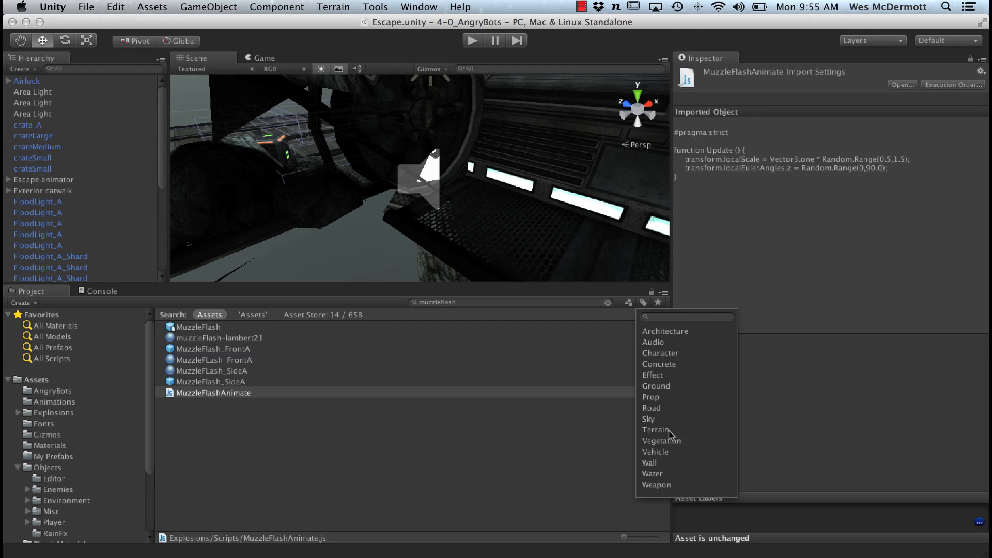
pyautogui.click(574, 349)
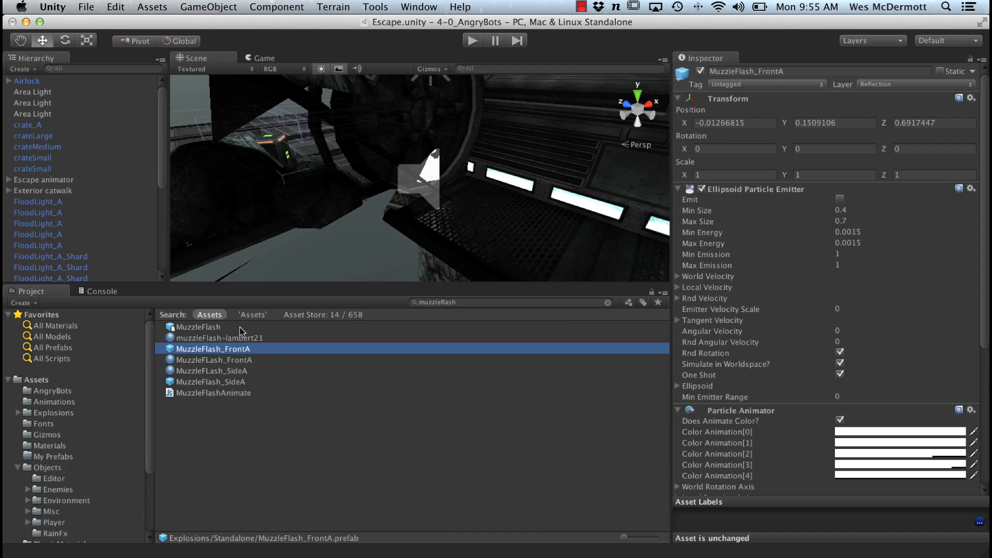
pyautogui.click(206, 327)
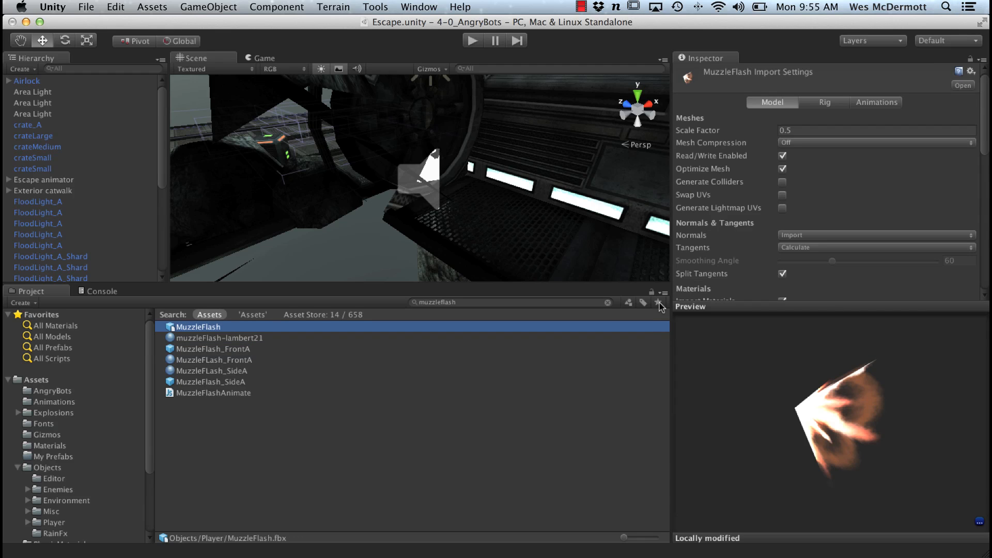
# Save the current search to Favorites under the name MuzzleFlash
pyautogui.click(659, 303)
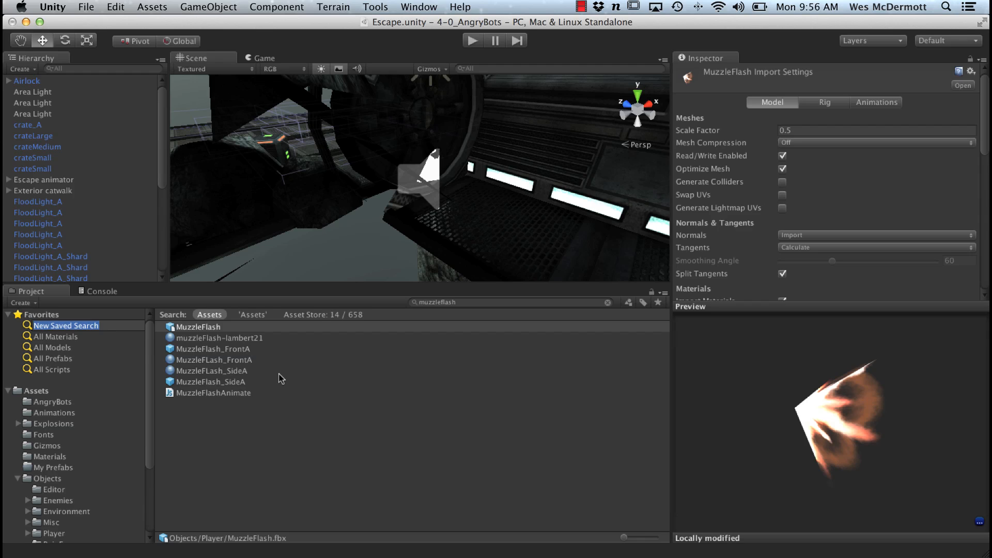
pyautogui.write('Mu')
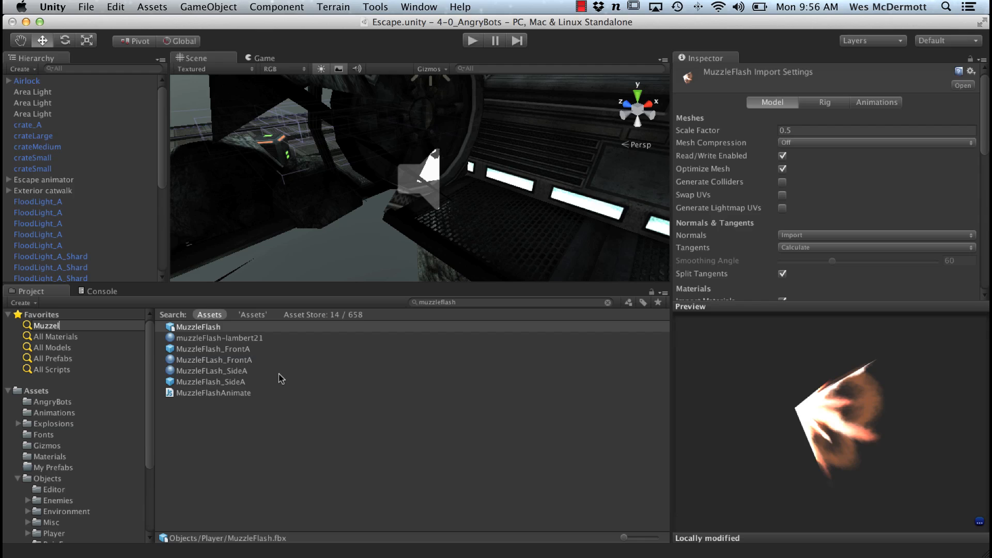
pyautogui.write('zzleFlash')
pyautogui.press('Return')
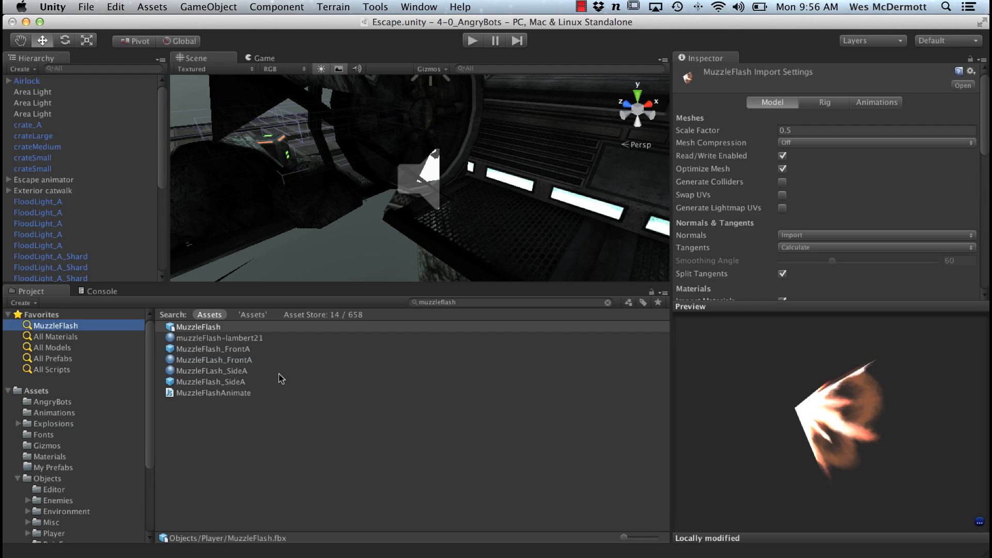
# Browse the Gizmos and Objects folders, and recall the MuzzleFlash saved search from Favorites
pyautogui.click(47, 346)
pyautogui.click(49, 445)
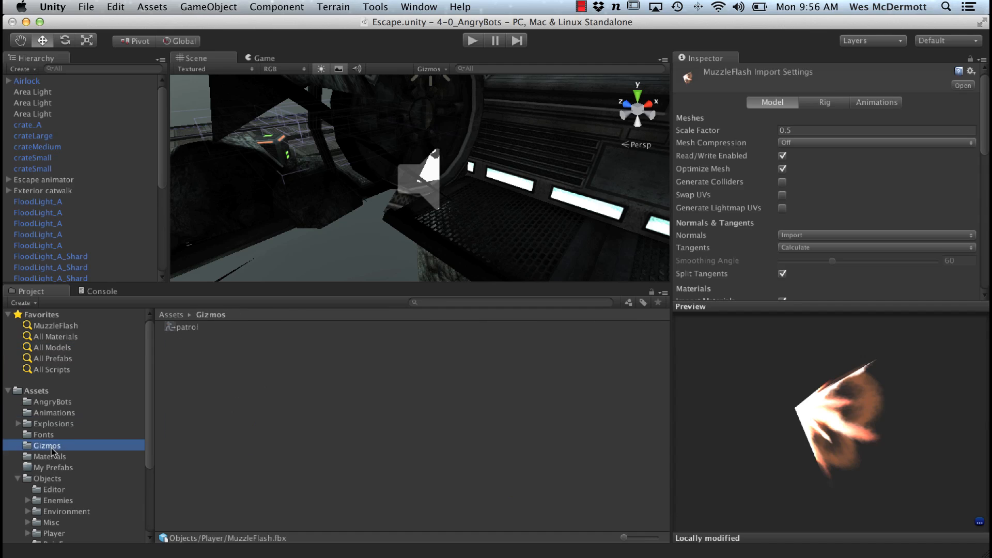
pyautogui.click(47, 479)
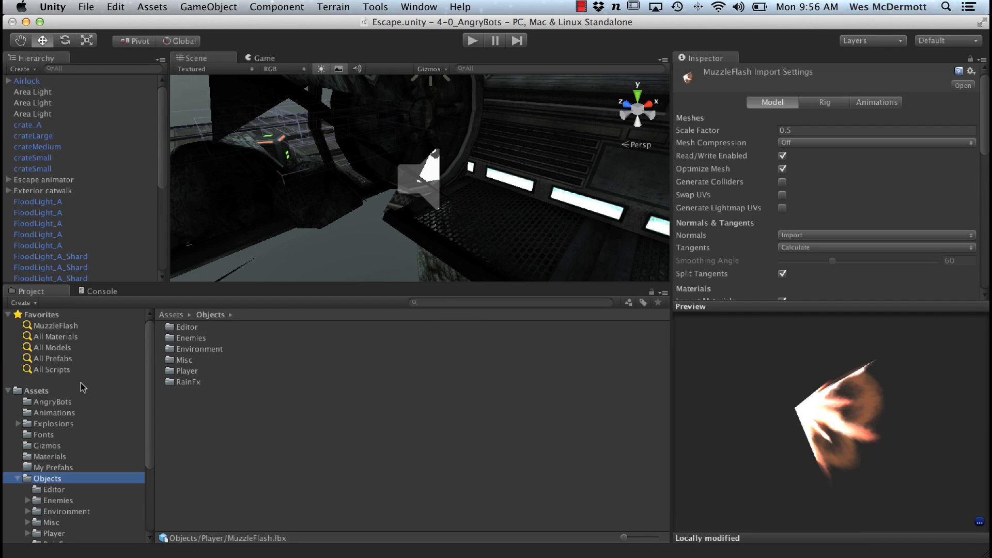
pyautogui.click(48, 326)
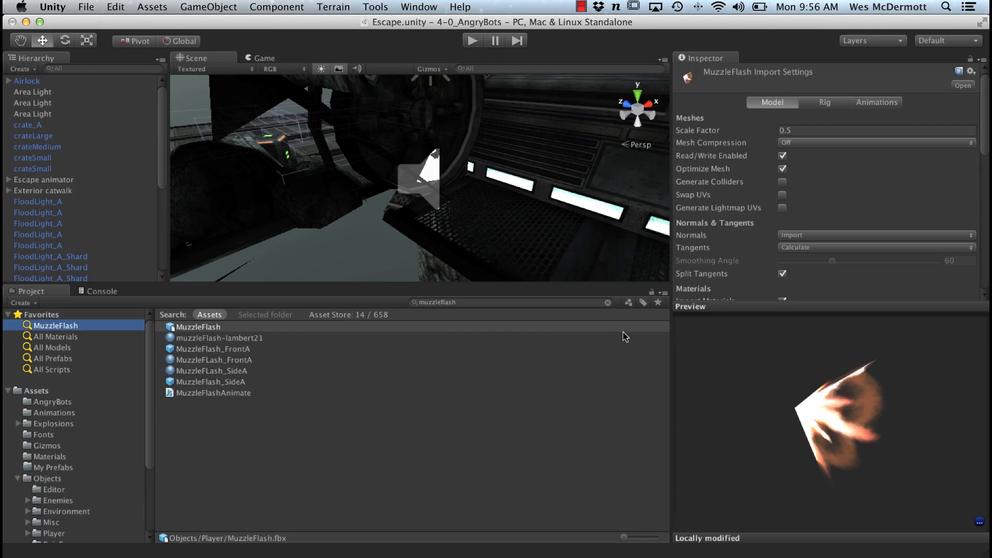
# Restrict the MuzzleFlash search to the Prefab type and overwrite the saved MuzzleFlash filter with it
pyautogui.click(442, 302)
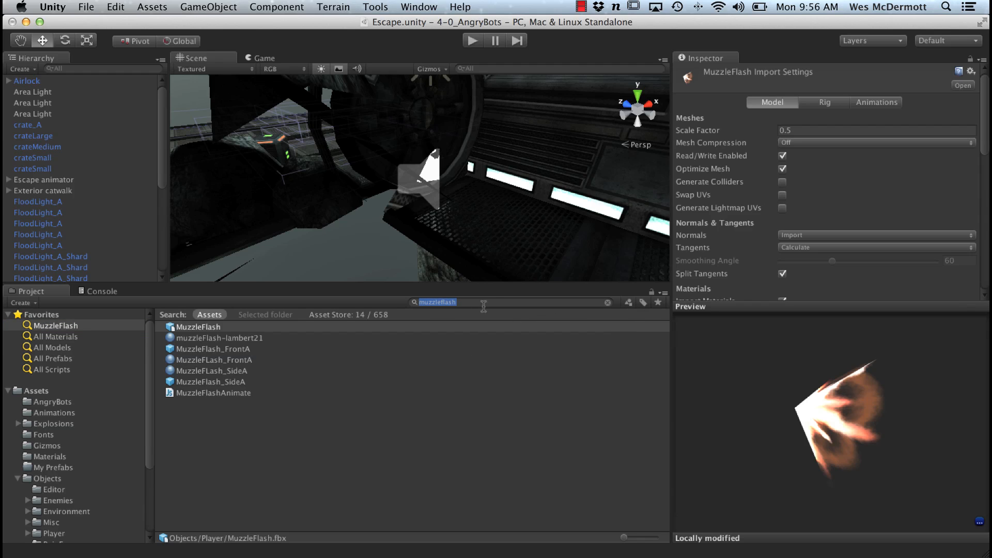
pyautogui.click(629, 304)
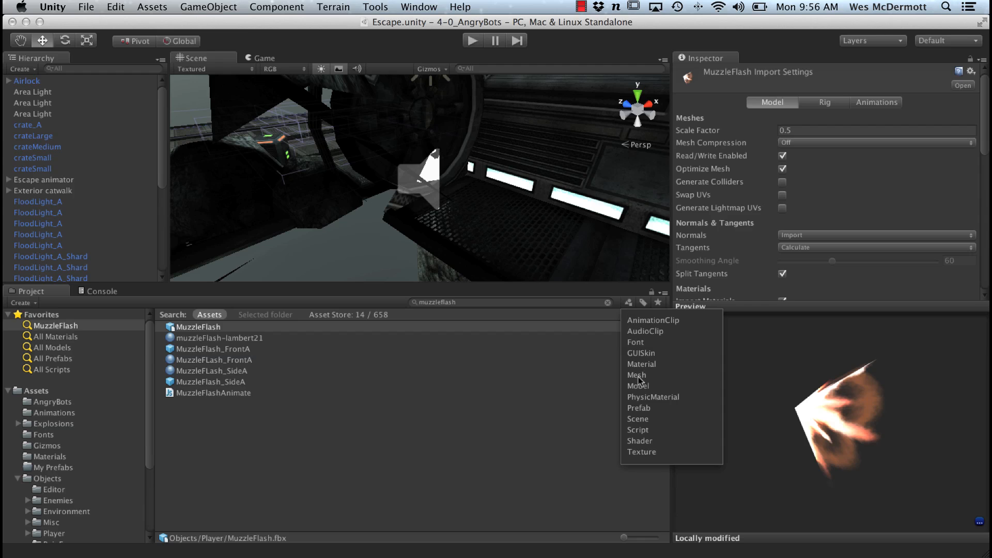
pyautogui.click(640, 409)
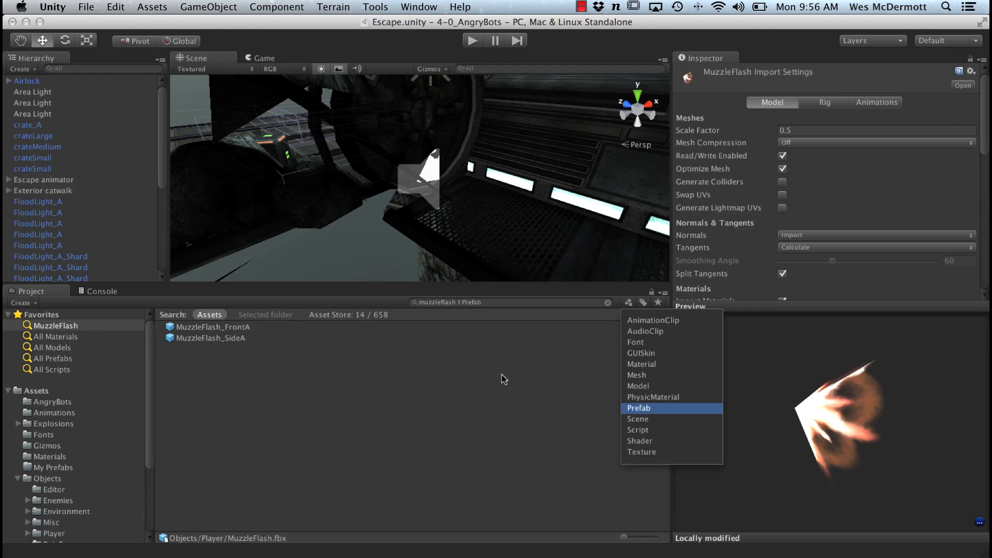
pyautogui.click(491, 367)
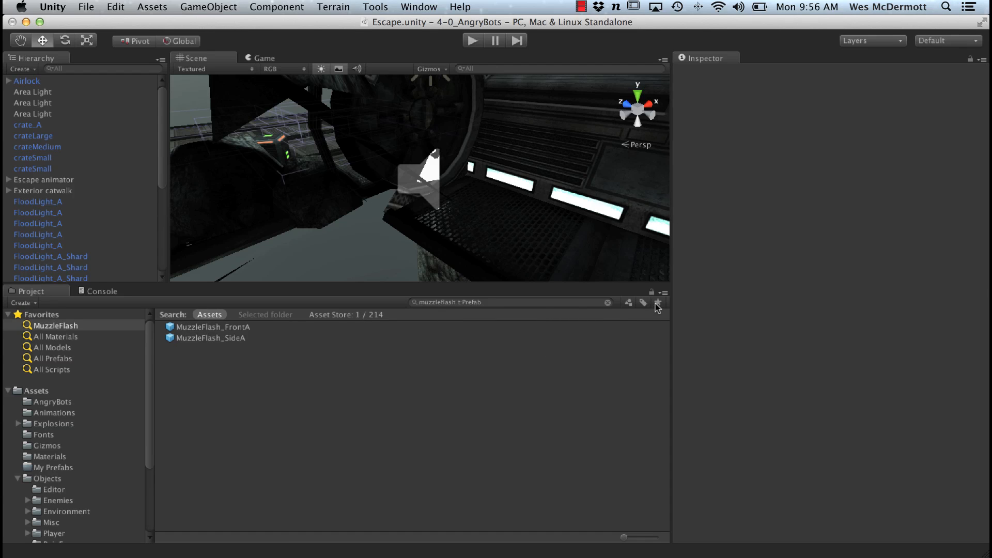
pyautogui.click(658, 303)
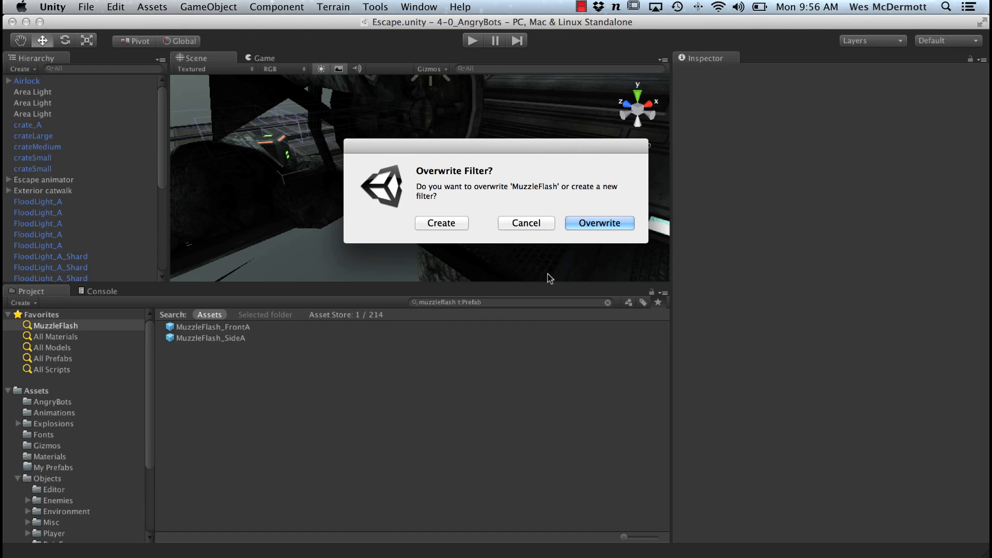
pyautogui.click(597, 223)
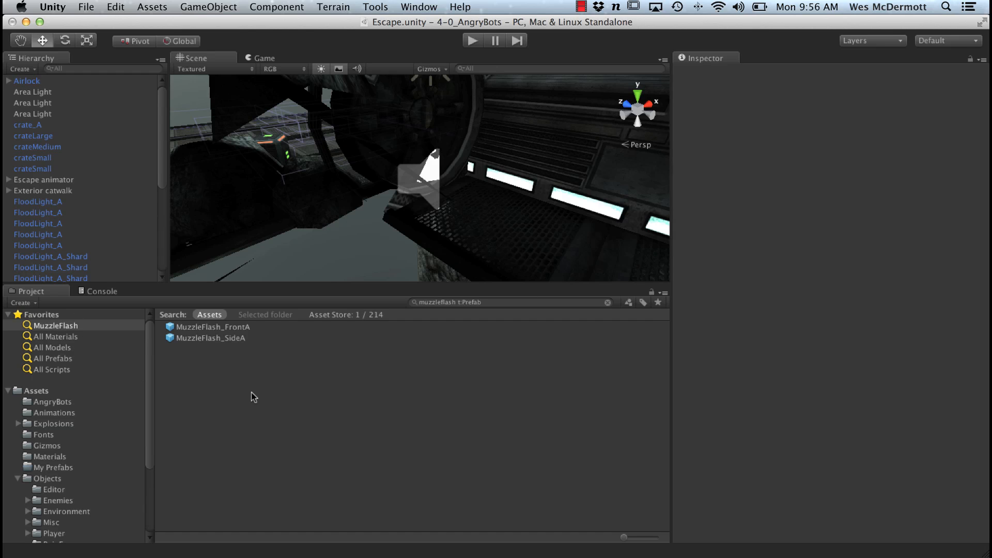
# Recall the overwritten MuzzleFlash saved search to check its results, and select the Favorites group
pyautogui.click(96, 336)
pyautogui.click(73, 325)
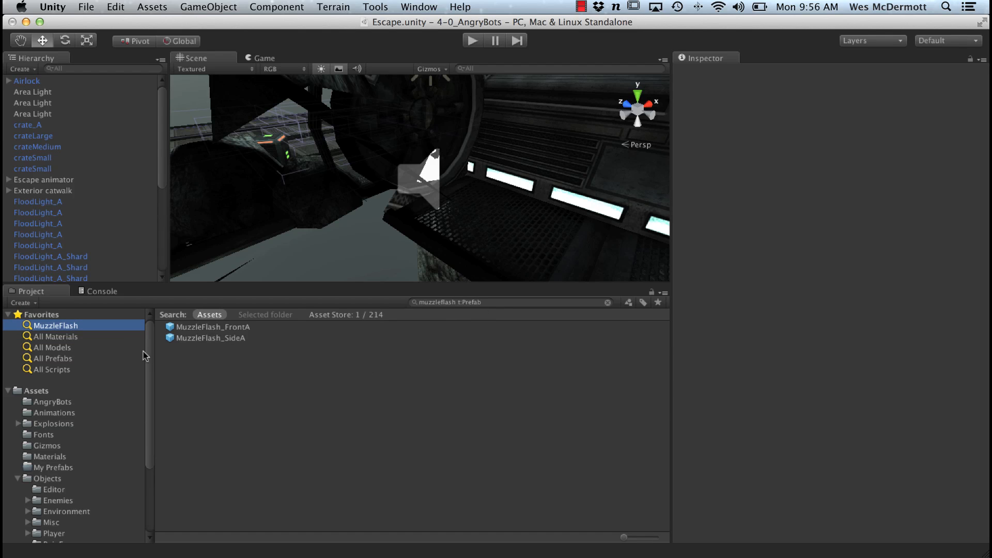
pyautogui.click(41, 314)
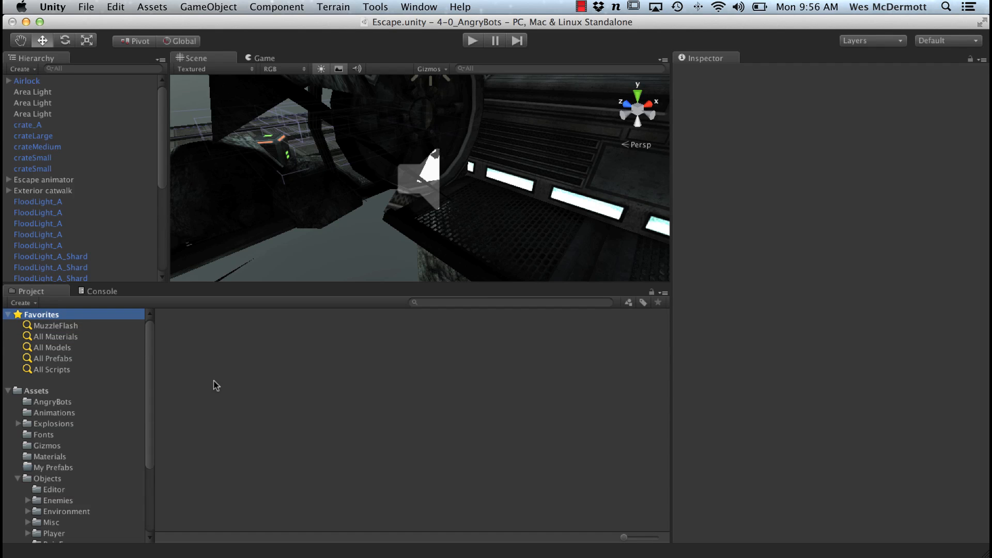
# Open the Animations folder and search the project assets for muzzleflash
pyautogui.click(88, 413)
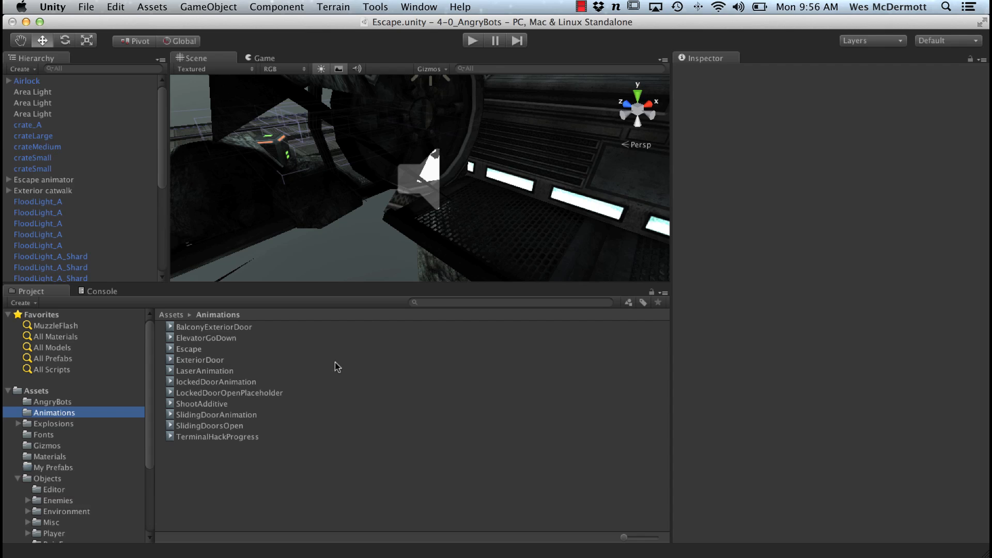
pyautogui.click(461, 302)
pyautogui.write('muzz')
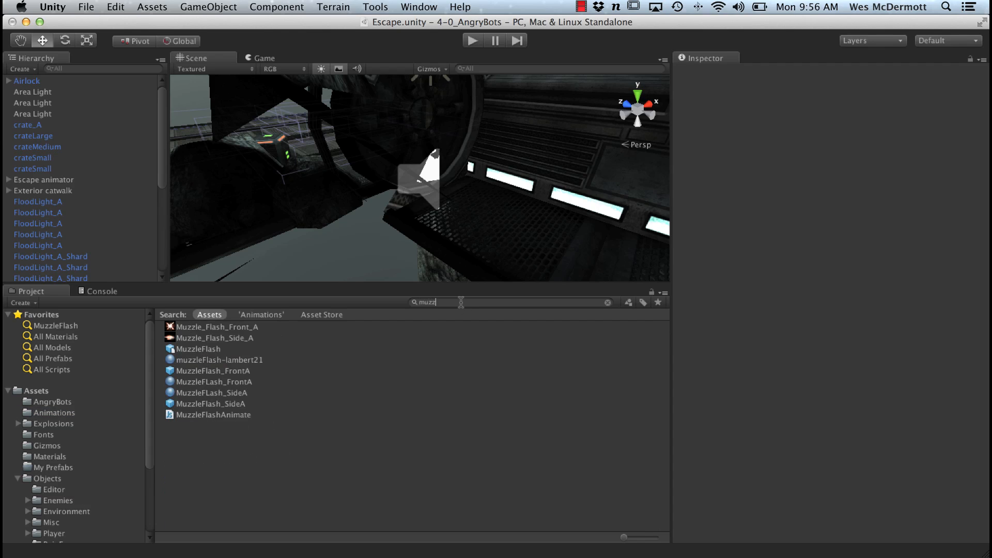
pyautogui.write('leflash')
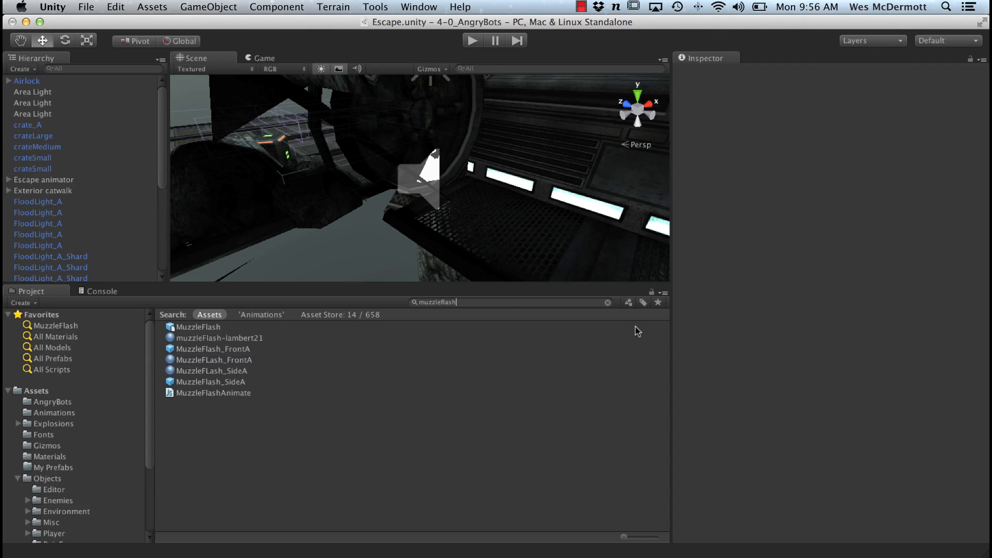
# Save the current search to Favorites under the name MuzzelFlash ALL
pyautogui.click(658, 303)
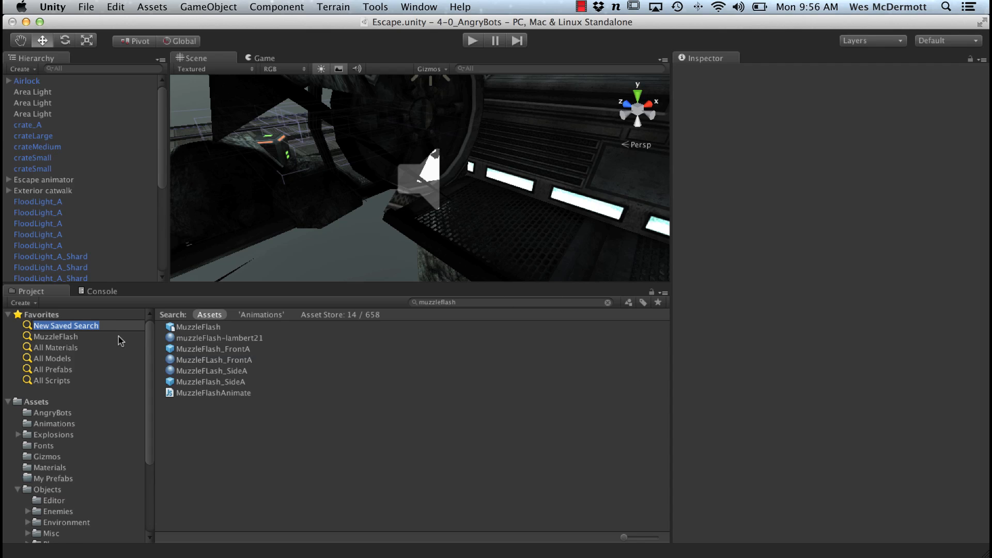
pyautogui.write('Muzz')
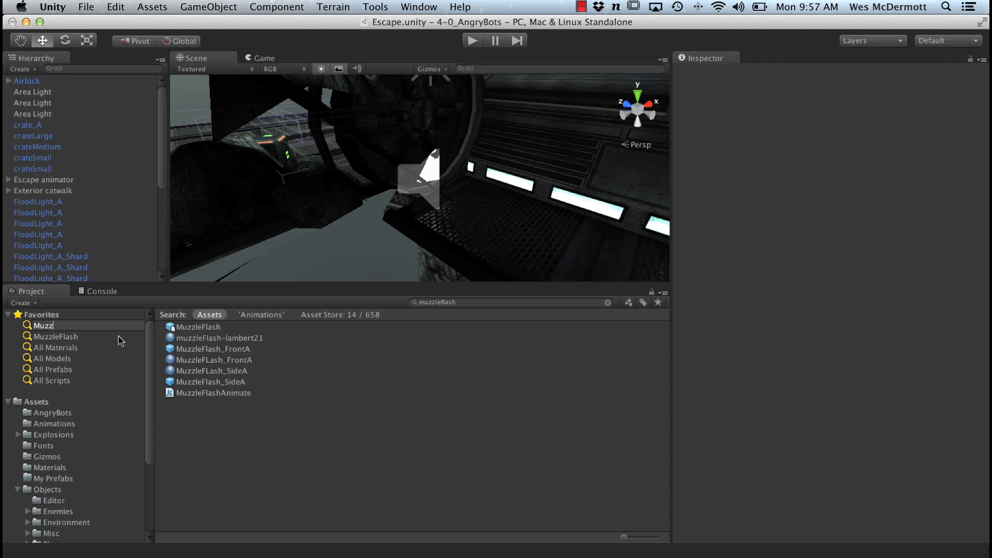
pyautogui.write('elFlash ALL')
pyautogui.press('Return')
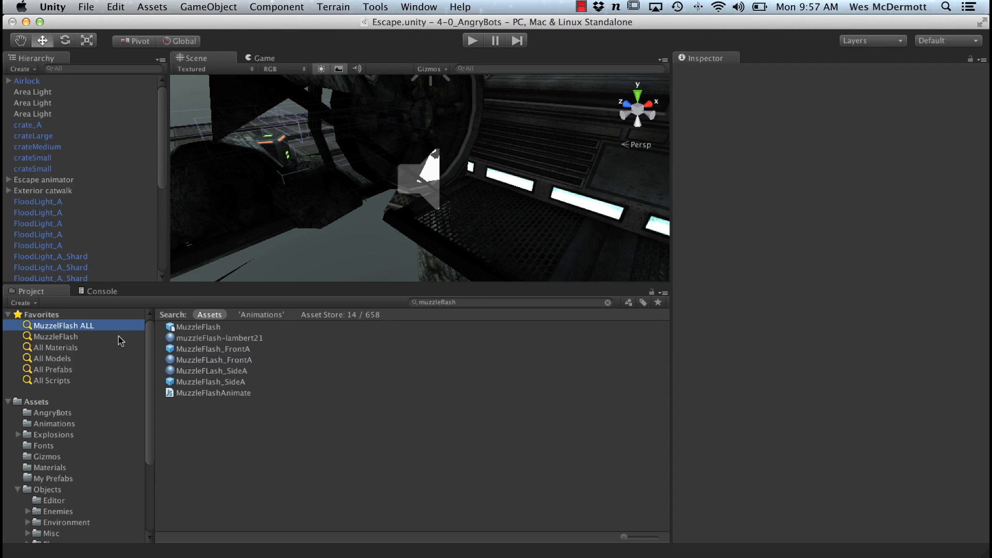
# Rename the MuzzleFlash saved search in Favorites to MuzzleFlash Prefabs
pyautogui.click(72, 339)
pyautogui.click(70, 340)
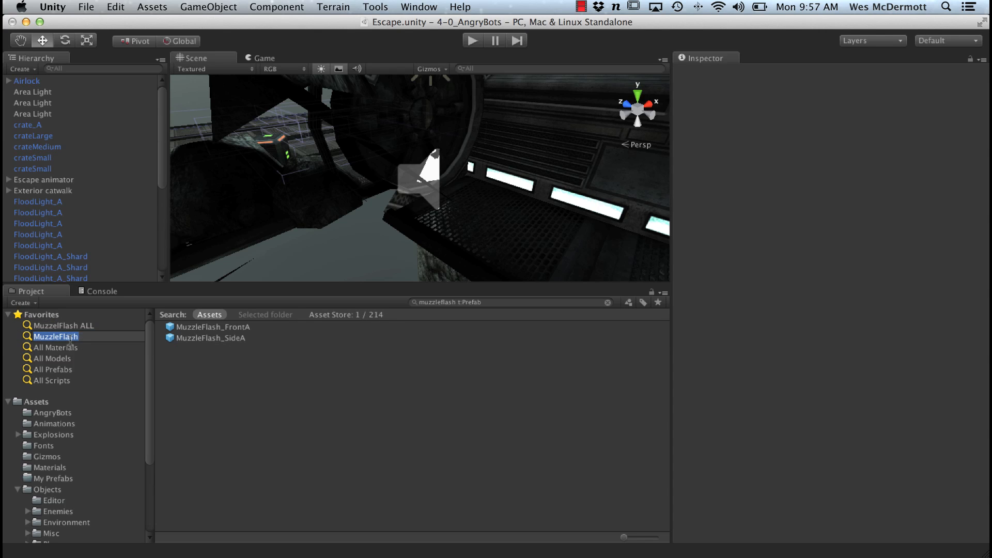
pyautogui.click(51, 348)
pyautogui.click(62, 339)
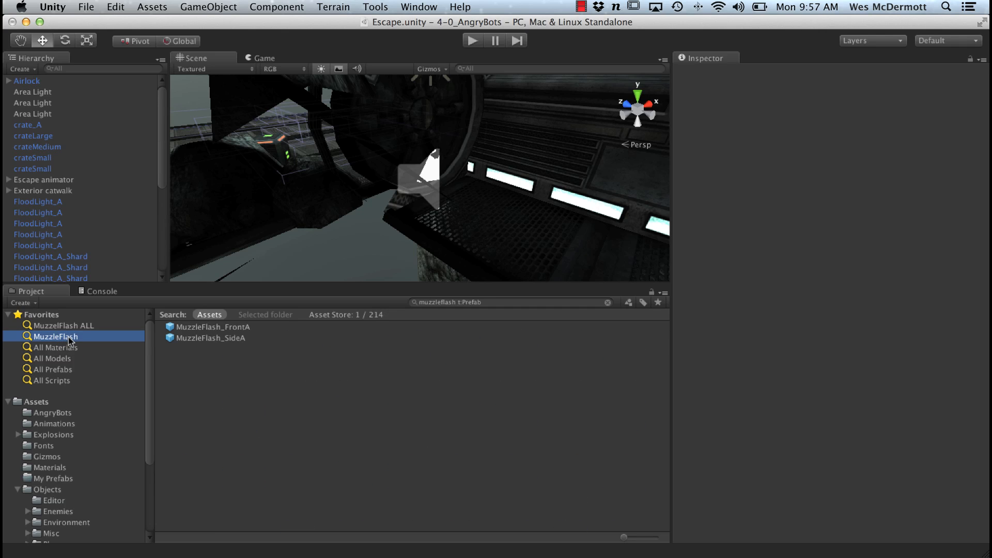
pyautogui.click(70, 340)
pyautogui.click(88, 337)
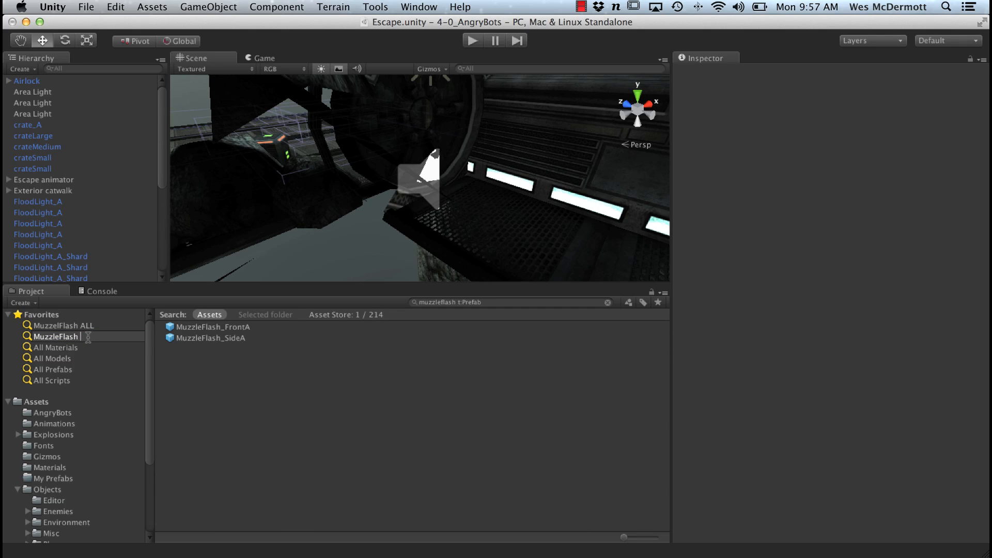
pyautogui.write('Prefabs')
pyautogui.press('Return')
# Recall All Materials, then compare the results of the MuzzelFlash ALL and MuzzleFlash Prefabs saved searches
pyautogui.click(78, 349)
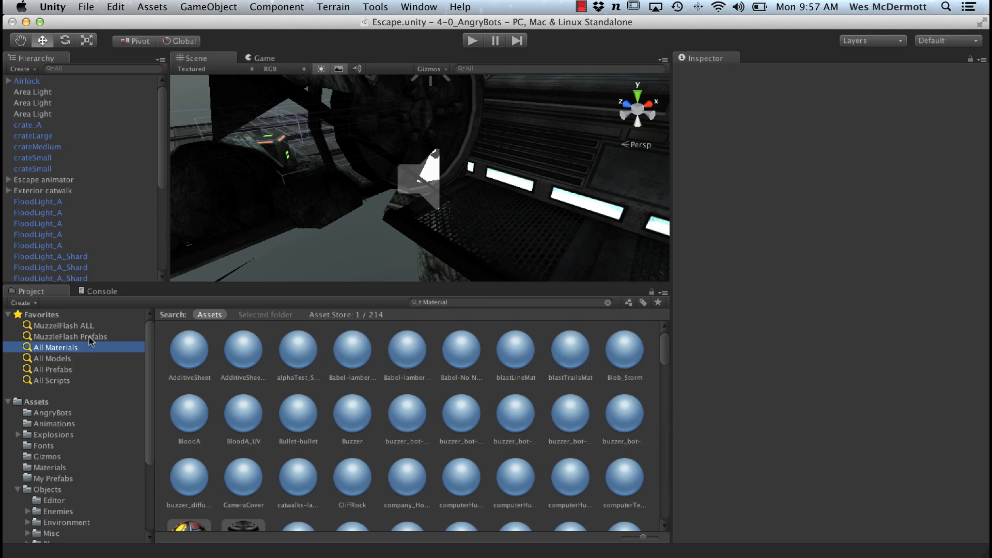
pyautogui.click(90, 327)
pyautogui.click(97, 338)
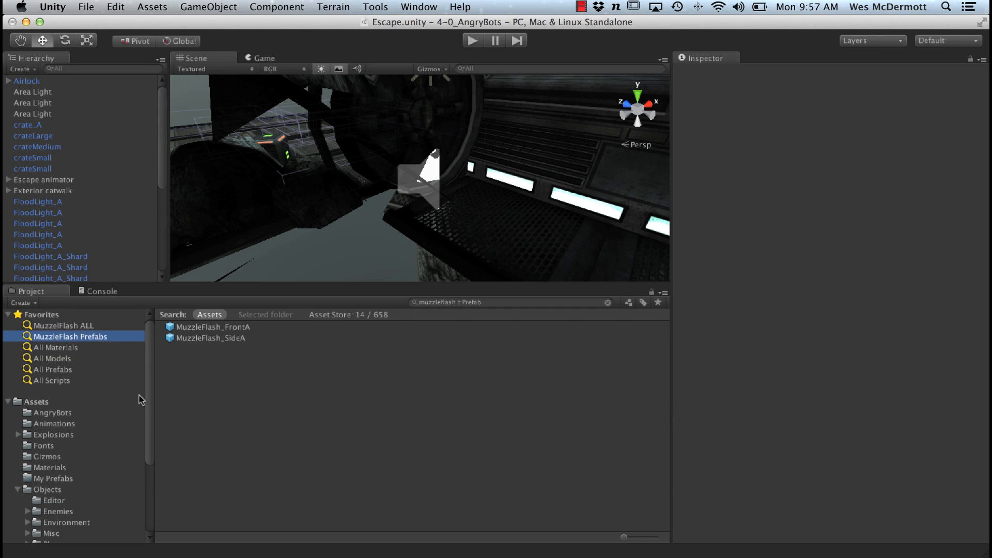
pyautogui.click(90, 325)
pyautogui.click(92, 336)
pyautogui.moveTo(147, 391)
pyautogui.mouseDown()
pyautogui.moveTo(150, 467)
pyautogui.moveTo(151, 379)
pyautogui.moveTo(150, 398)
pyautogui.mouseUp()
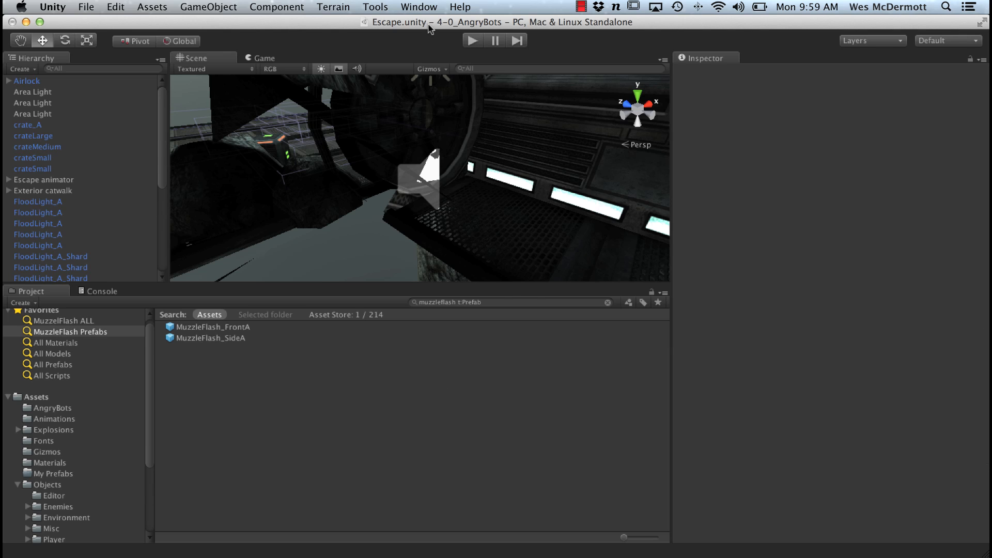
pyautogui.click(419, 7)
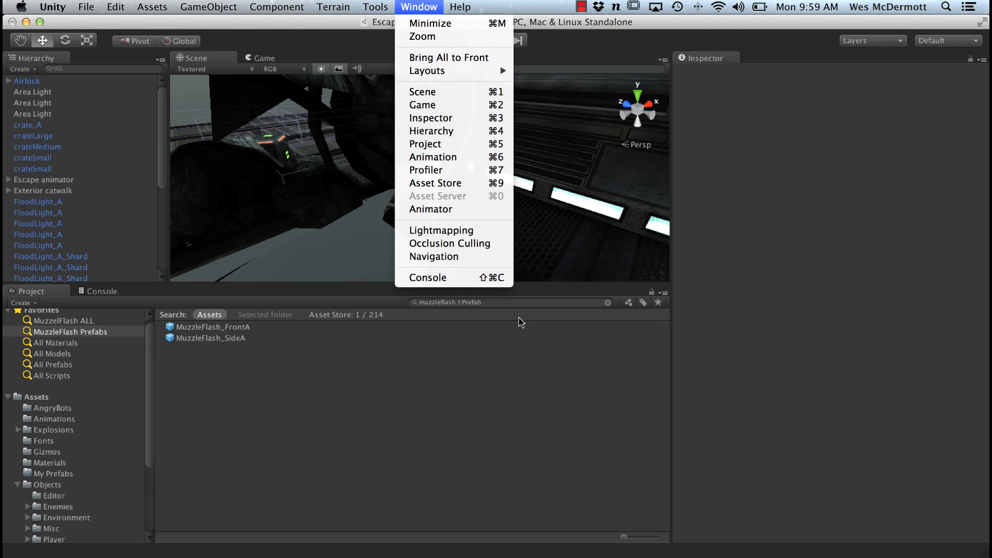
pyautogui.click(748, 384)
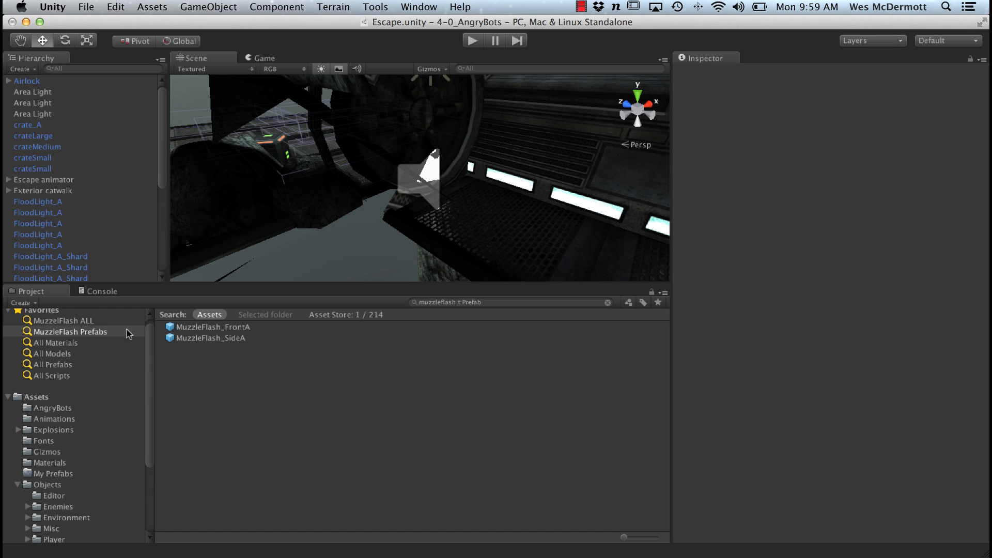
# Inspect the component properties of the MuzzleFlash_FrontA and MuzzleFlash_SideA prefabs
pyautogui.click(213, 328)
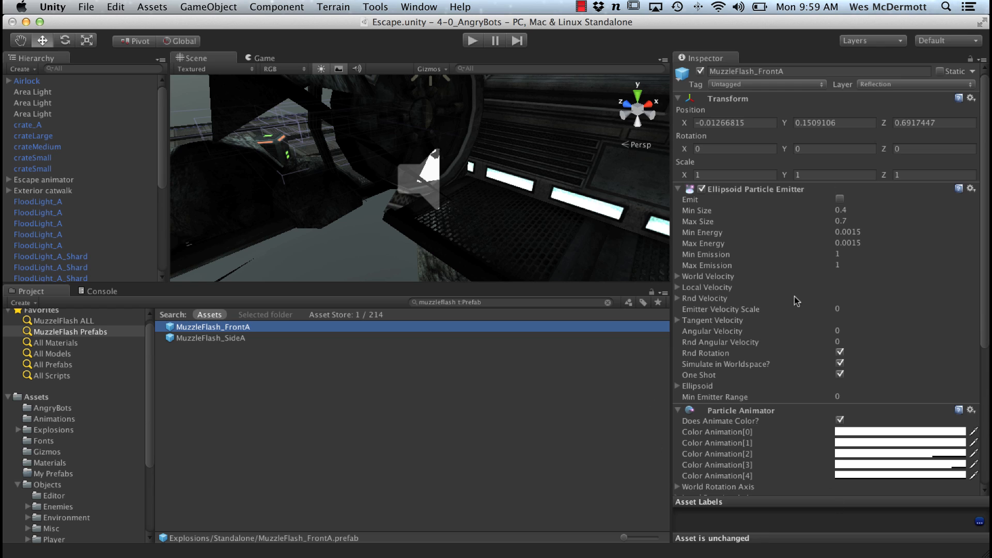
pyautogui.click(217, 339)
pyautogui.click(222, 327)
# Inspect FloodLight_A objects from the scene hierarchy, then frame a FloodLight_A_Shard in the Scene view and look around it
pyautogui.click(39, 234)
pyautogui.click(45, 223)
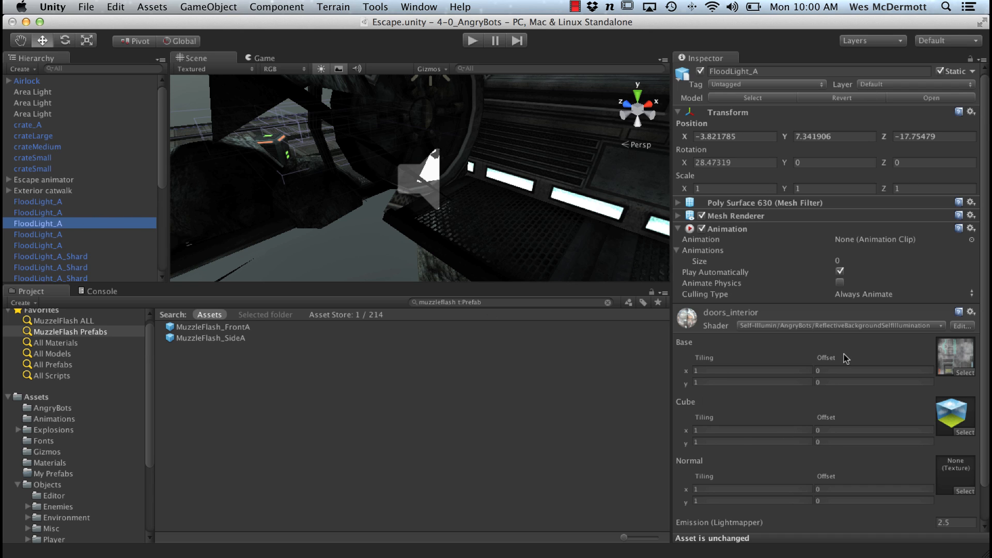
pyautogui.scroll(-5, 164, 173)
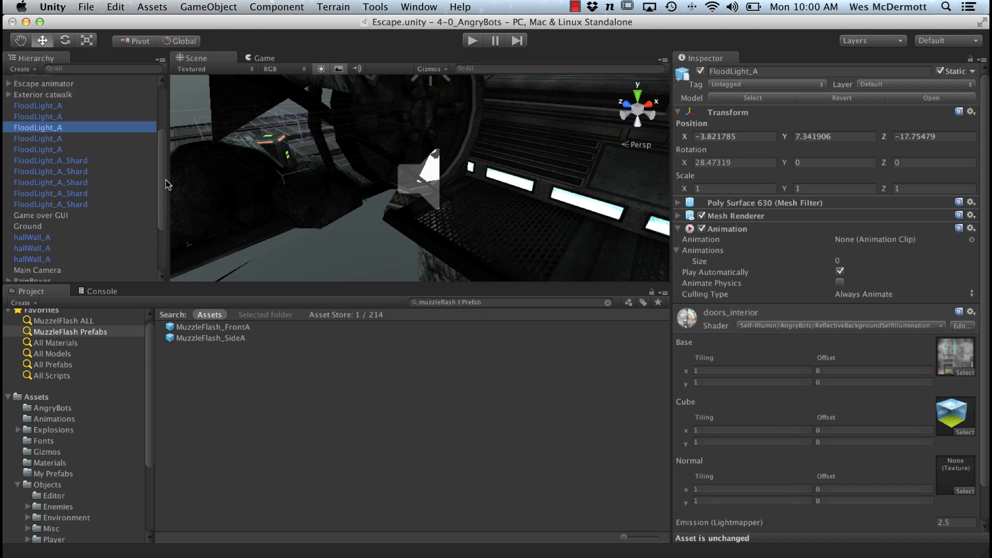
pyautogui.click(77, 217)
pyautogui.click(62, 163)
pyautogui.press('f')
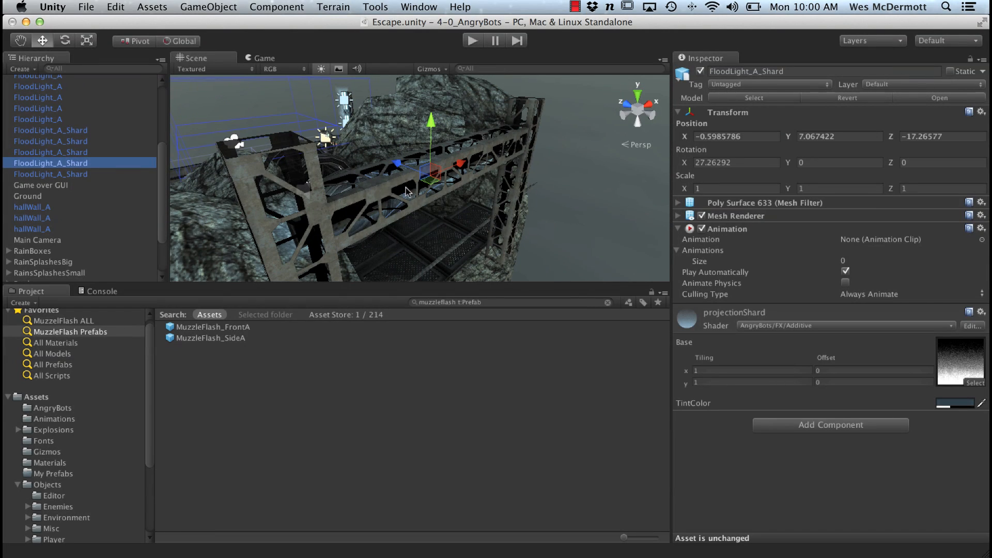
pyautogui.click(560, 217)
pyautogui.keyDown('alt'); pyautogui.moveTo(403, 207); pyautogui.dragTo(563, 226); pyautogui.keyUp('alt')
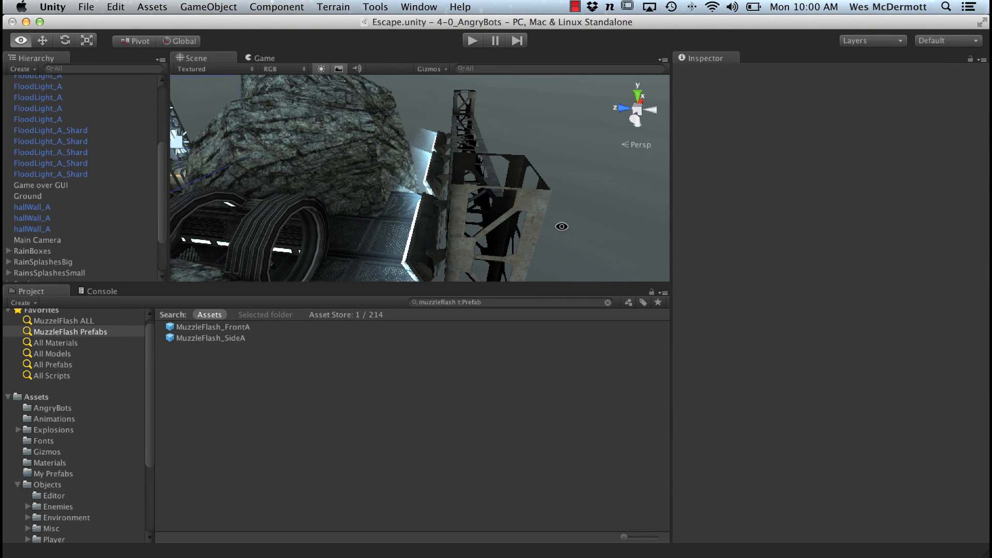
pyautogui.moveTo(438, 217)
pyautogui.keyDown('alt'); pyautogui.mouseDown()
pyautogui.moveTo(408, 213)
pyautogui.moveTo(424, 223)
pyautogui.mouseUp(); pyautogui.keyUp('alt')
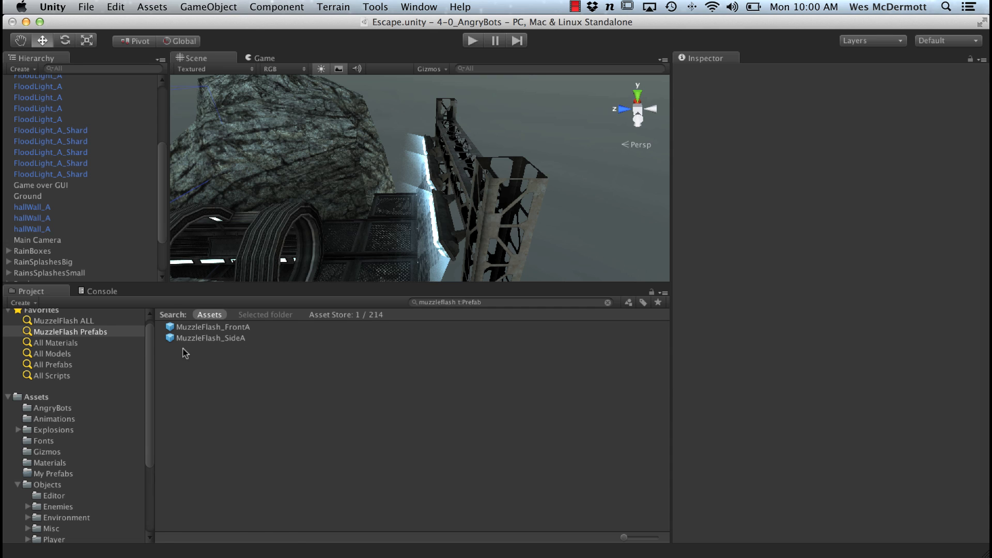
# Inspect the MuzzleFlash_SideA prefab, then the MuzzleFlash model from the MuzzelFlash ALL search, enlarging its preview
pyautogui.click(202, 339)
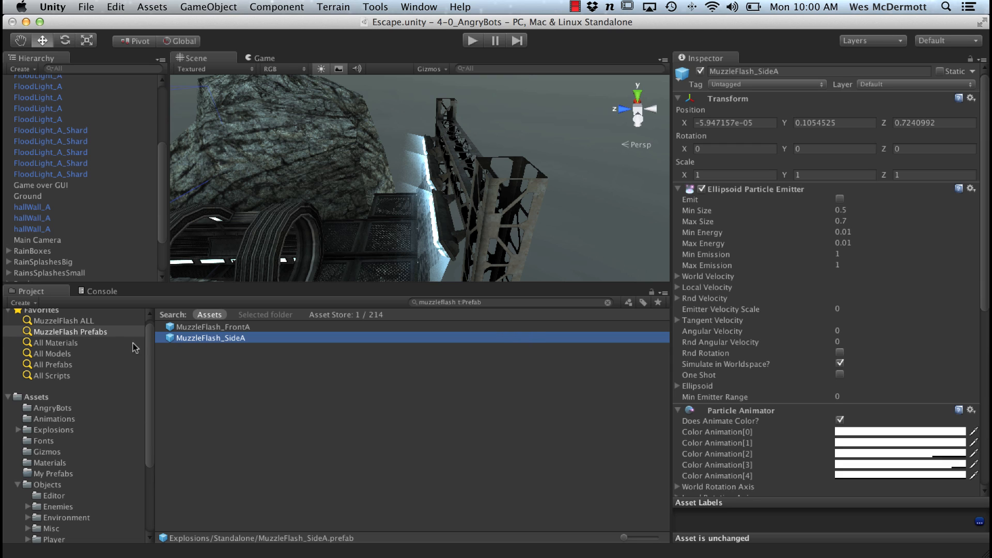
pyautogui.click(89, 321)
pyautogui.click(198, 329)
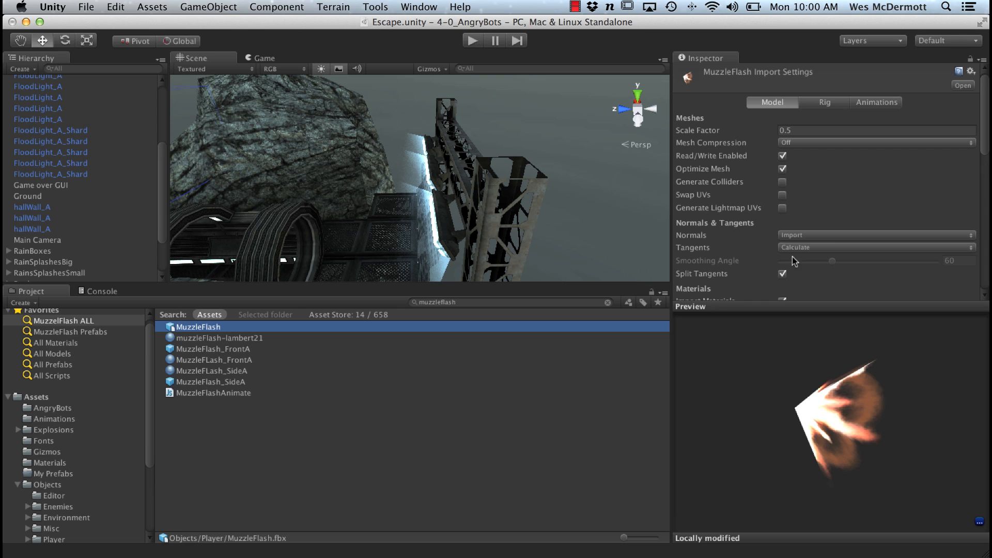
pyautogui.moveTo(715, 306); pyautogui.dragTo(747, 284)
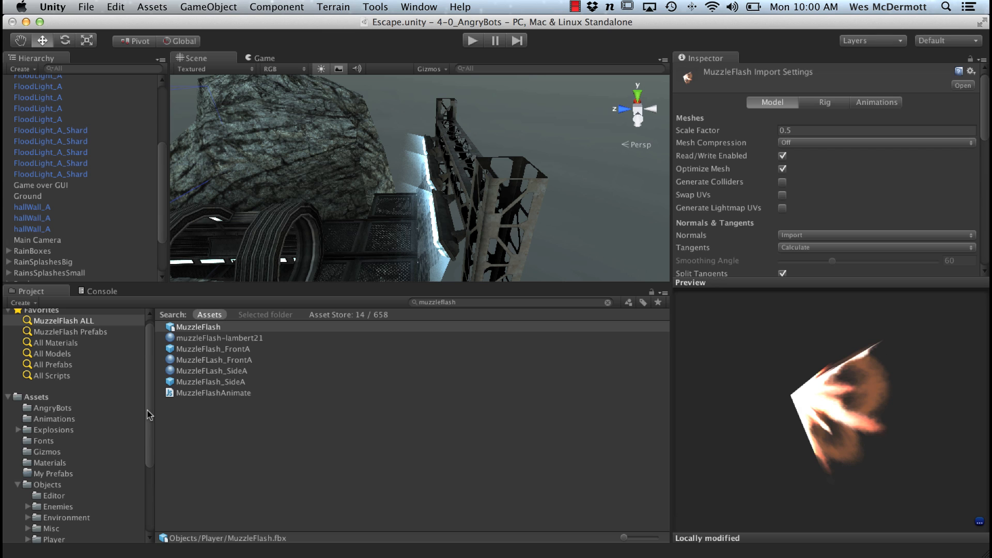
# Show the import settings of the CliffRock texture in the Textures folder and enlarge its preview
pyautogui.moveTo(147, 411); pyautogui.dragTo(150, 473)
pyautogui.click(67, 538)
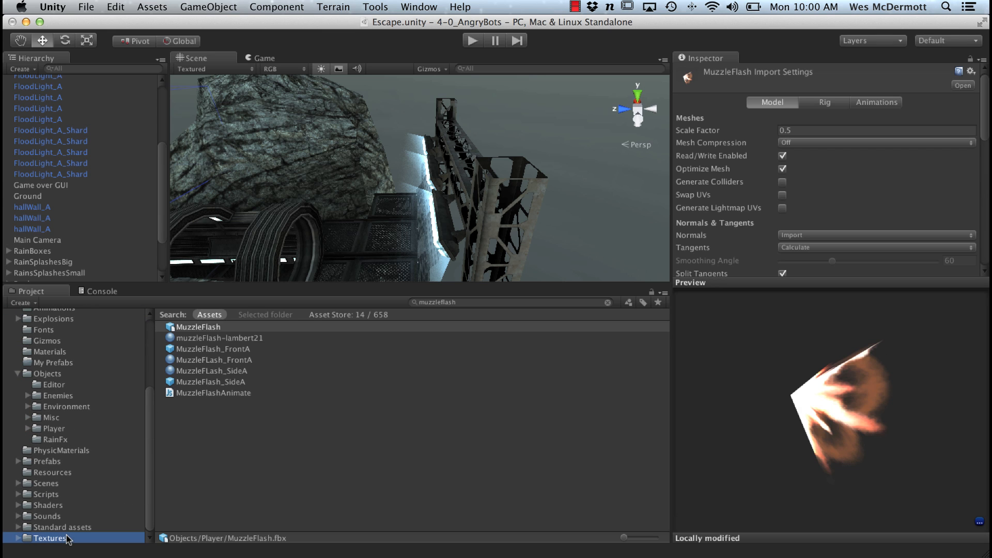
pyautogui.click(194, 382)
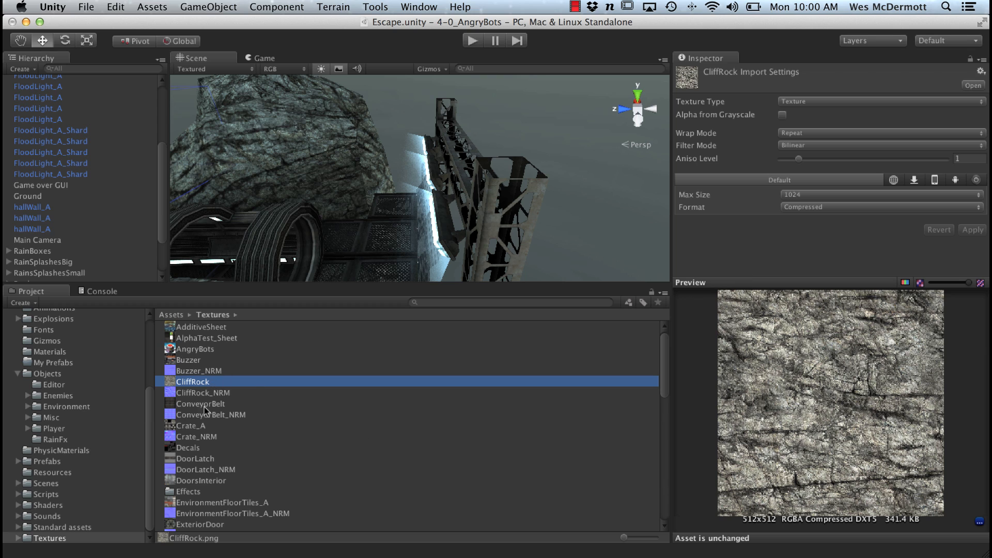
pyautogui.moveTo(765, 283); pyautogui.dragTo(801, 313)
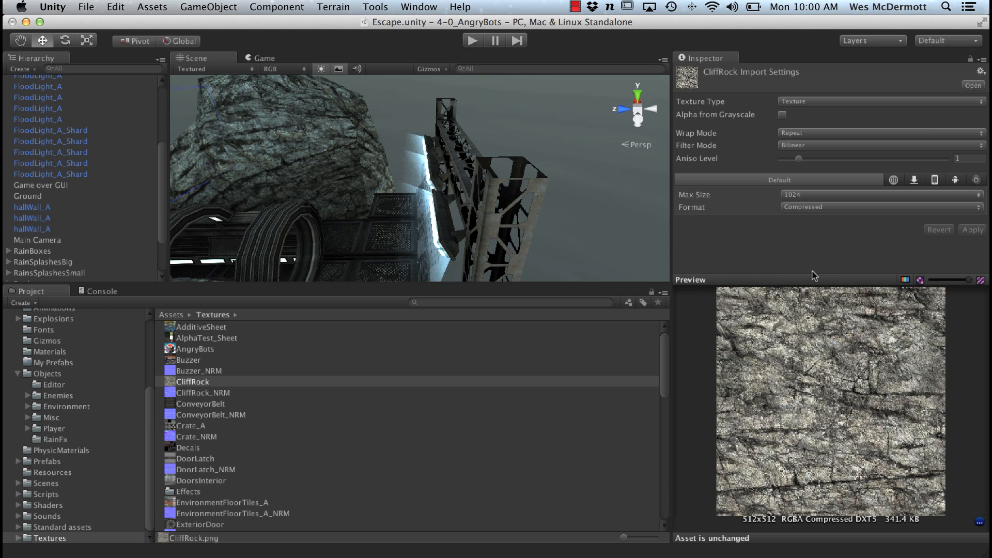
pyautogui.moveTo(809, 280); pyautogui.dragTo(822, 268)
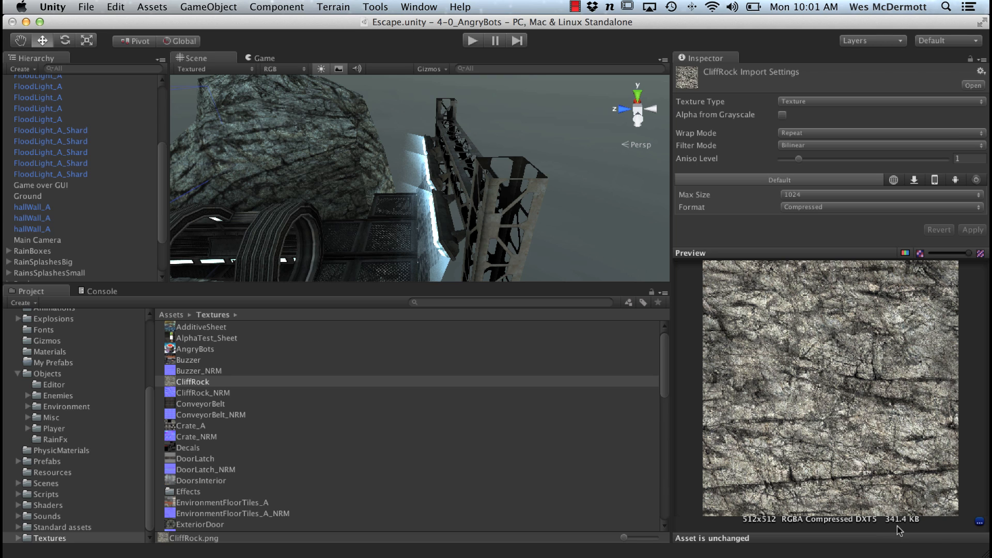
# Preview CliffRock's alpha channel, return to the colour view, and try the preview's mip level slider
pyautogui.click(905, 254)
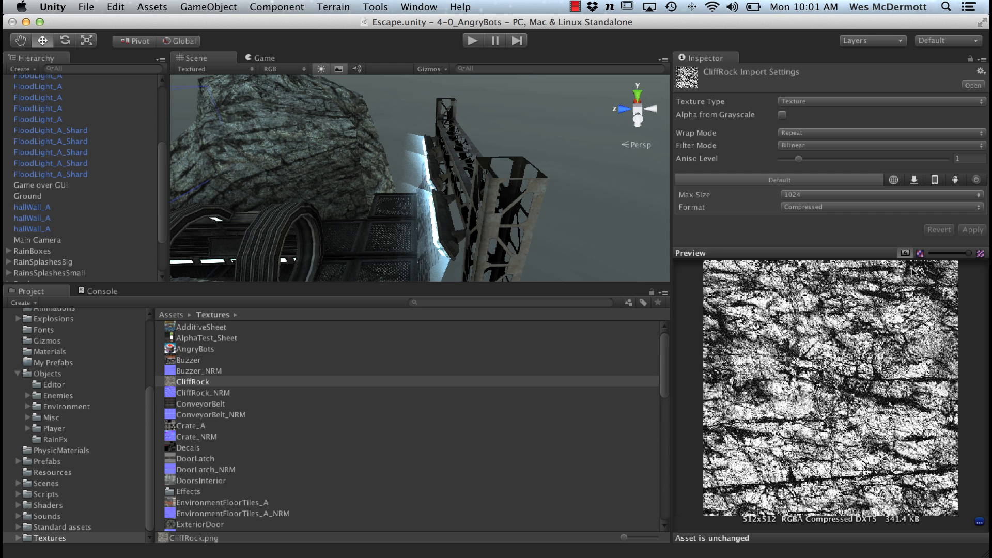
pyautogui.click(905, 254)
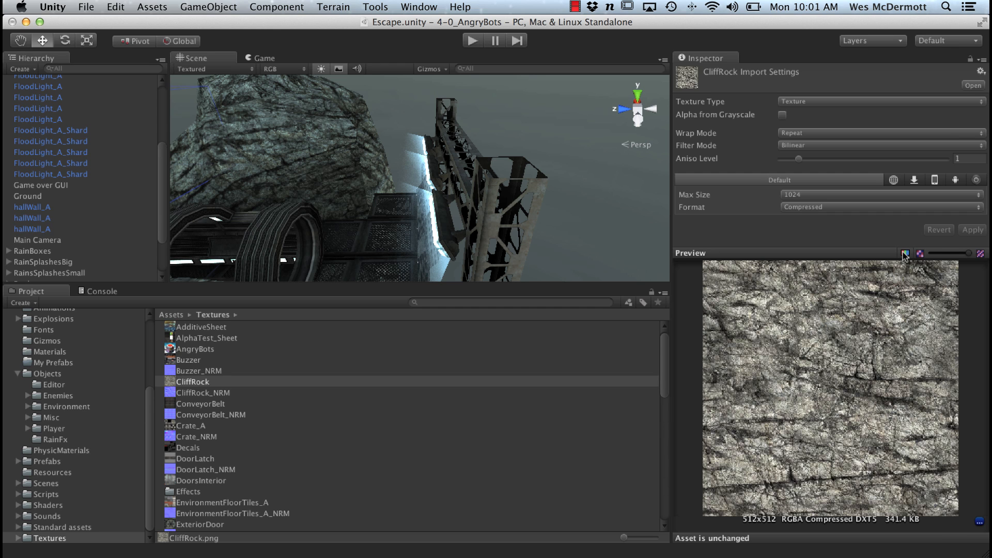
pyautogui.moveTo(970, 253)
pyautogui.mouseDown()
pyautogui.moveTo(922, 257)
pyautogui.moveTo(972, 256)
pyautogui.mouseUp()
pyautogui.moveTo(970, 258)
pyautogui.mouseDown()
pyautogui.moveTo(944, 260)
pyautogui.moveTo(981, 258)
pyautogui.mouseUp()
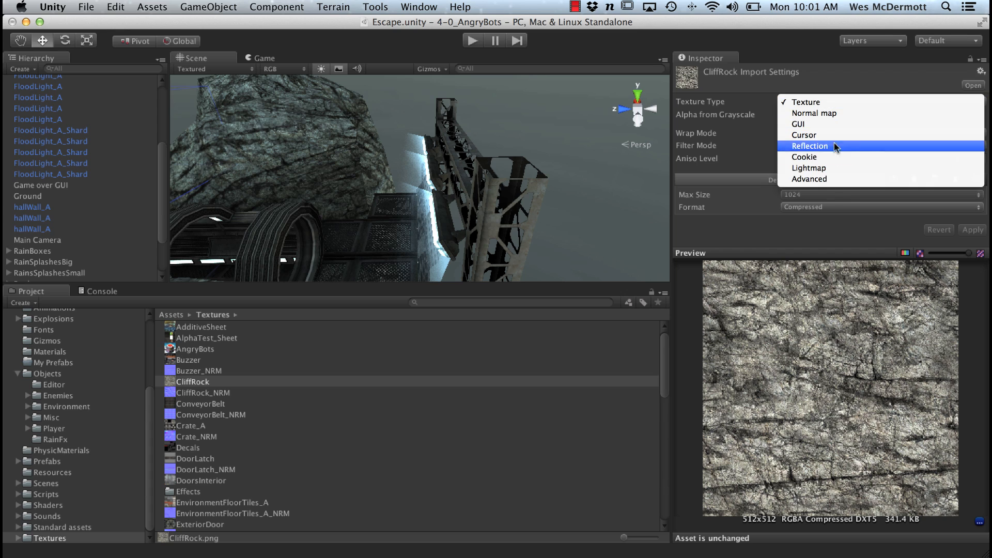
# Review the Texture Type, Wrap Mode and Filter Mode options in CliffRock's import settings without changing them
pyautogui.click(834, 191)
pyautogui.click(797, 101)
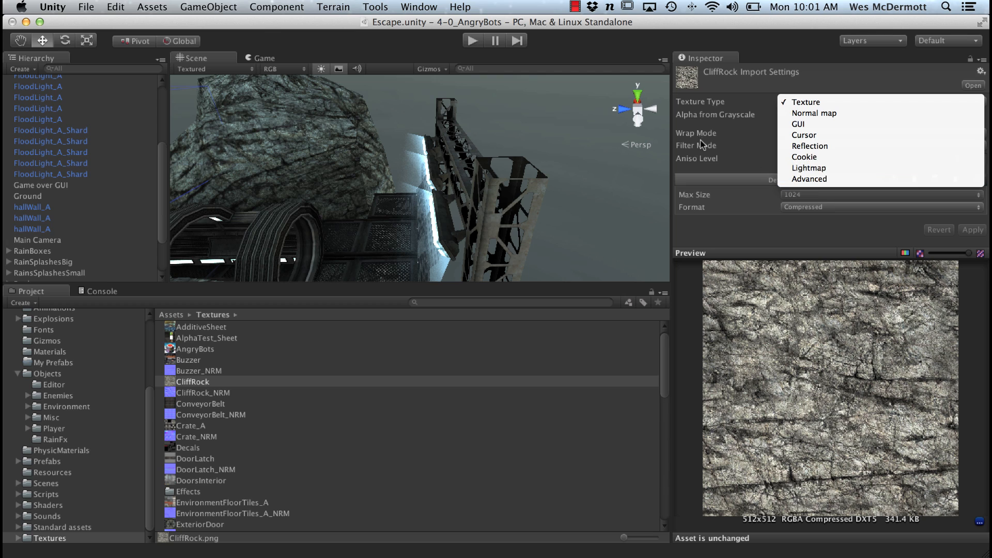
pyautogui.click(728, 130)
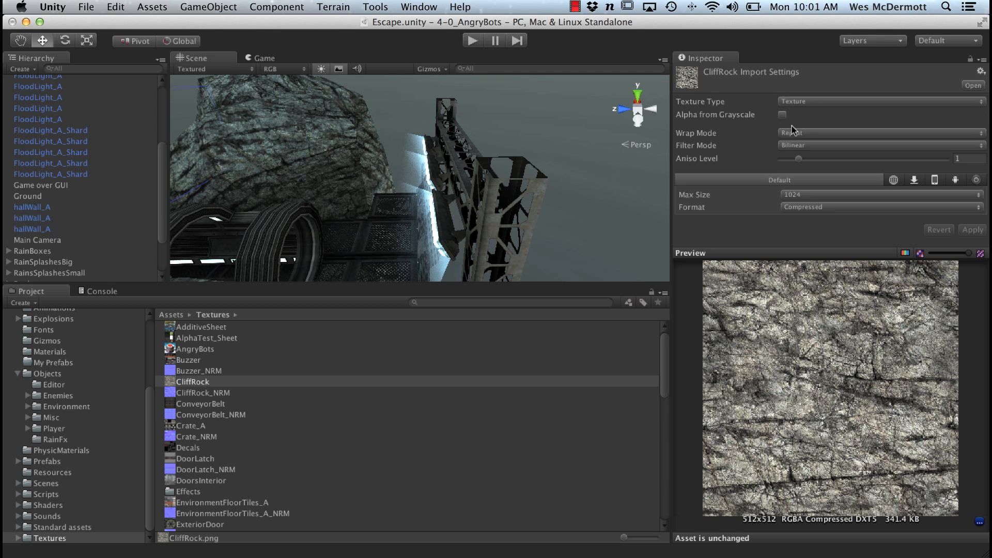
pyautogui.click(792, 130)
pyautogui.click(743, 134)
pyautogui.click(781, 146)
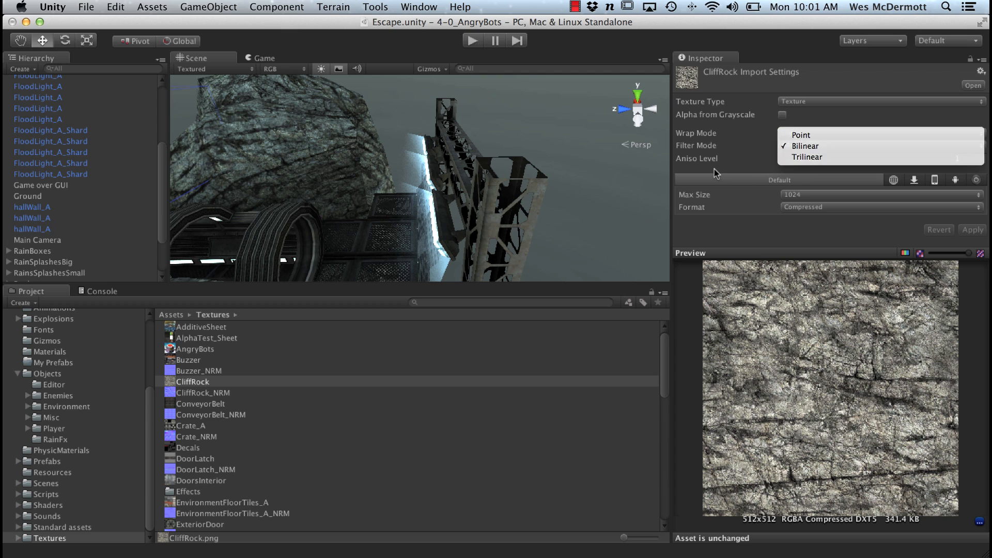
pyautogui.click(737, 165)
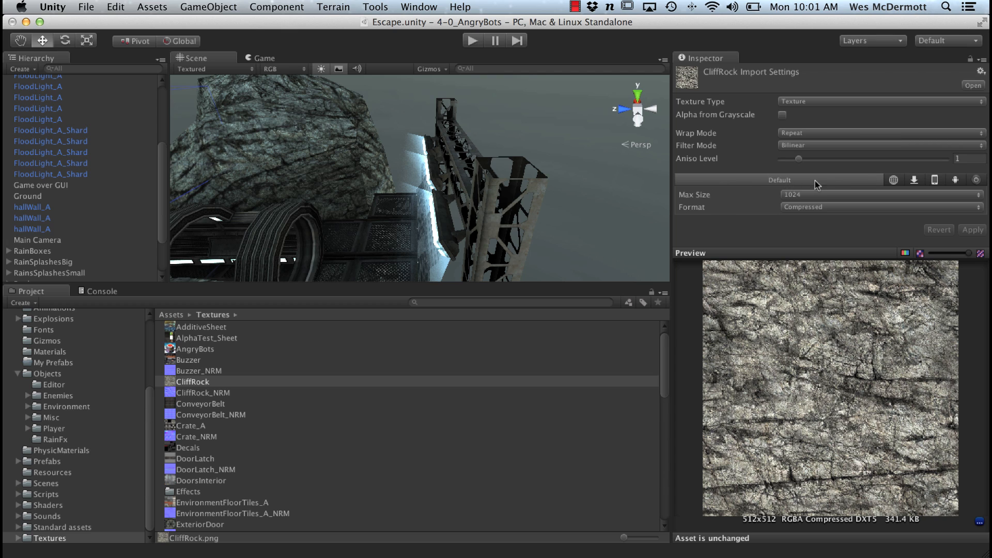
# Review CliffRock's default Max Size and Format options, then shrink the texture preview
pyautogui.click(803, 196)
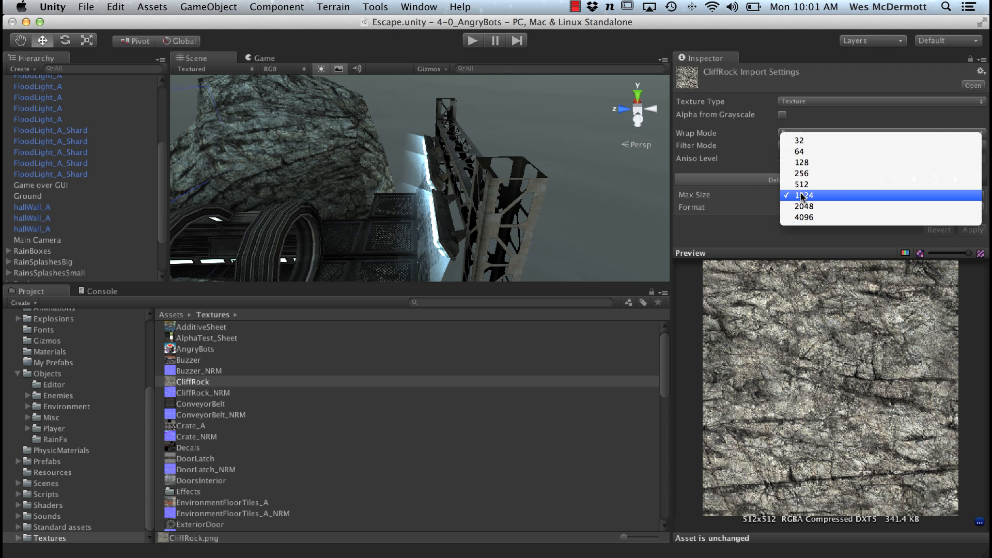
pyautogui.click(738, 212)
pyautogui.click(804, 208)
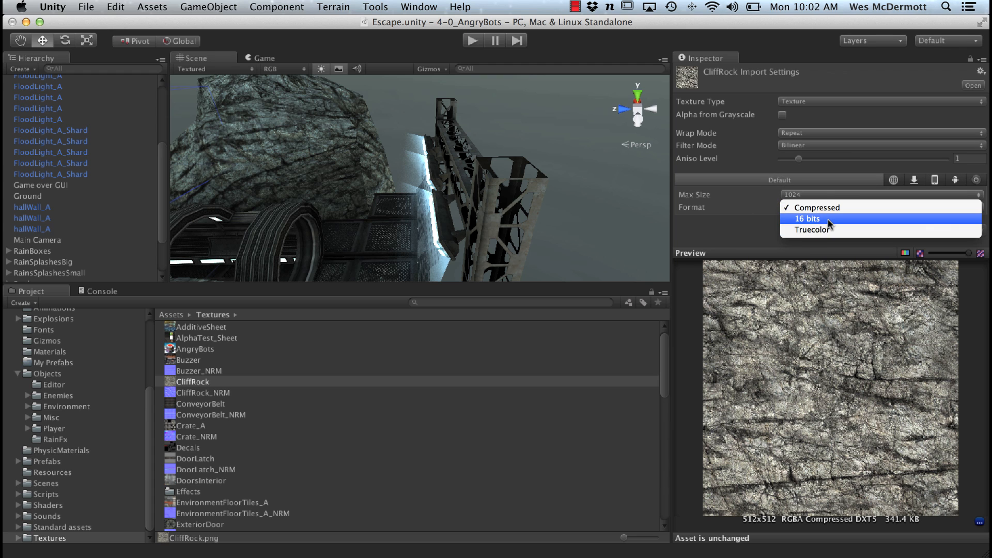
pyautogui.click(733, 223)
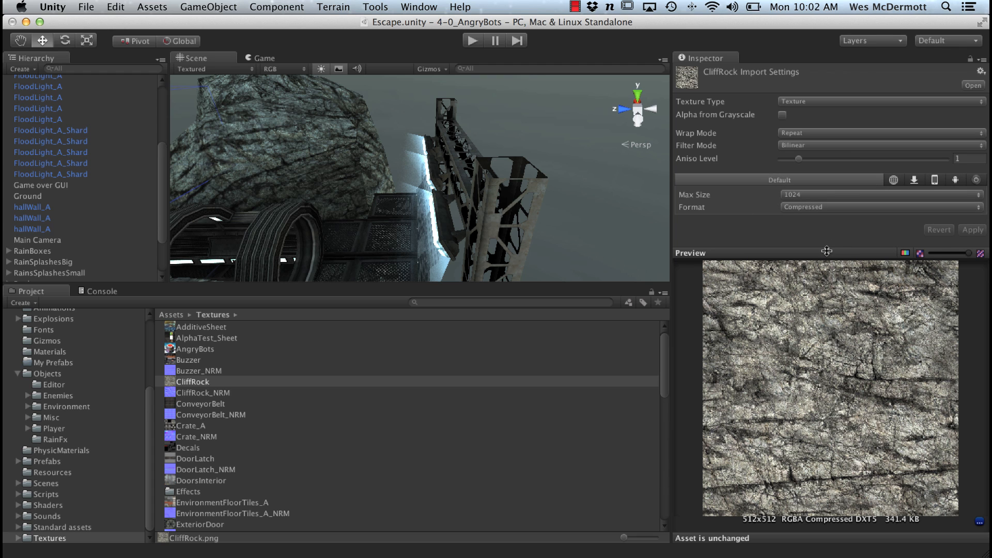
pyautogui.moveTo(825, 250); pyautogui.dragTo(827, 284)
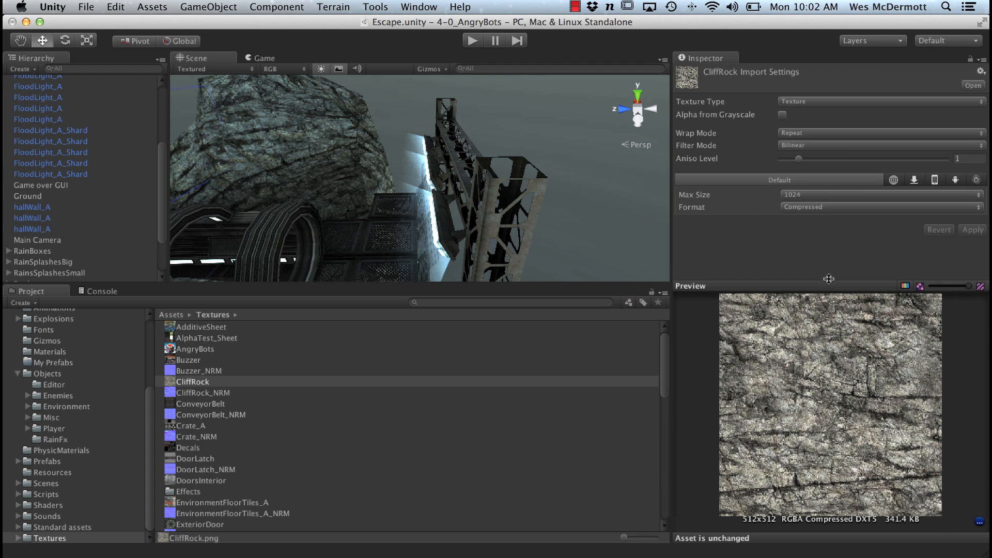
# Look through CliffRock's Web, Standalone, iPhone and Android import overrides, ending on the Web override
pyautogui.click(893, 180)
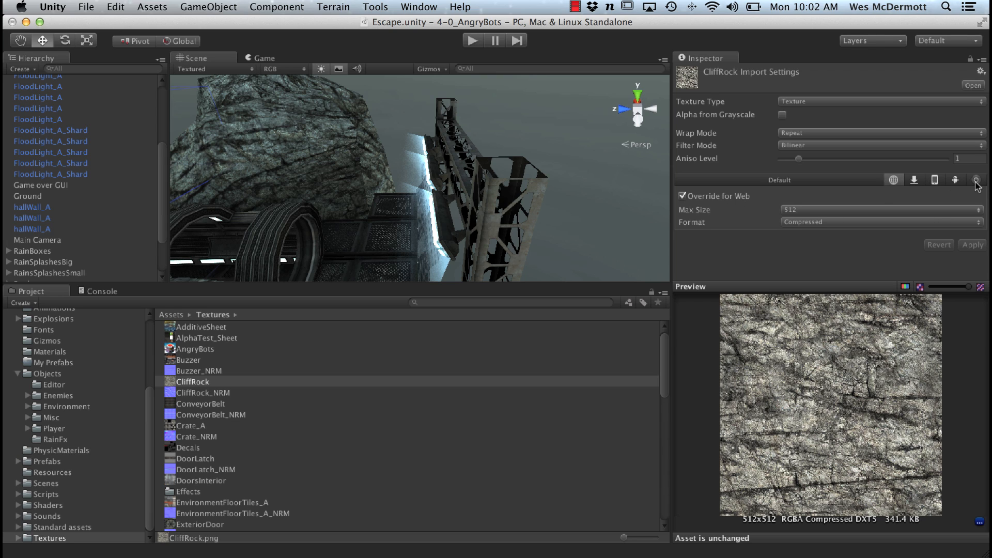
pyautogui.click(917, 181)
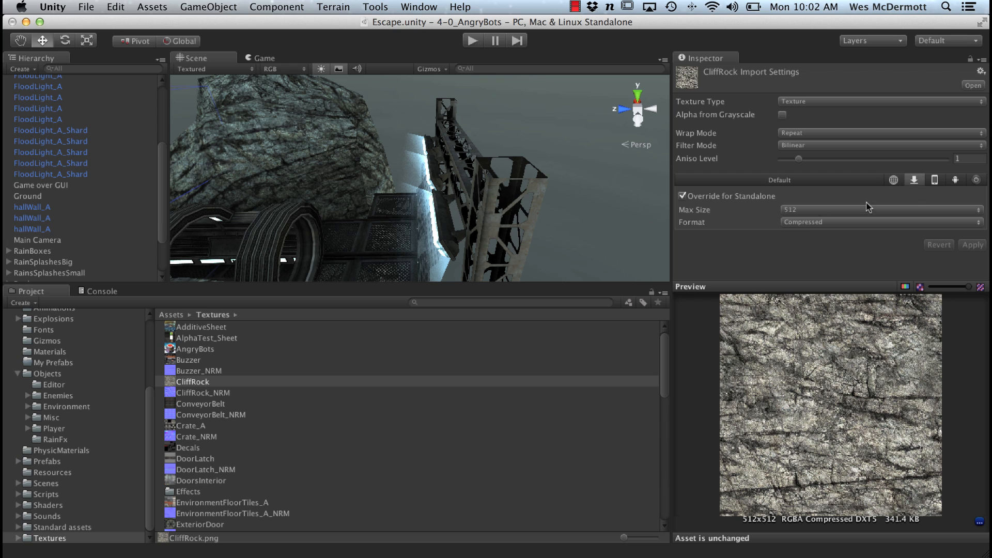
pyautogui.click(937, 179)
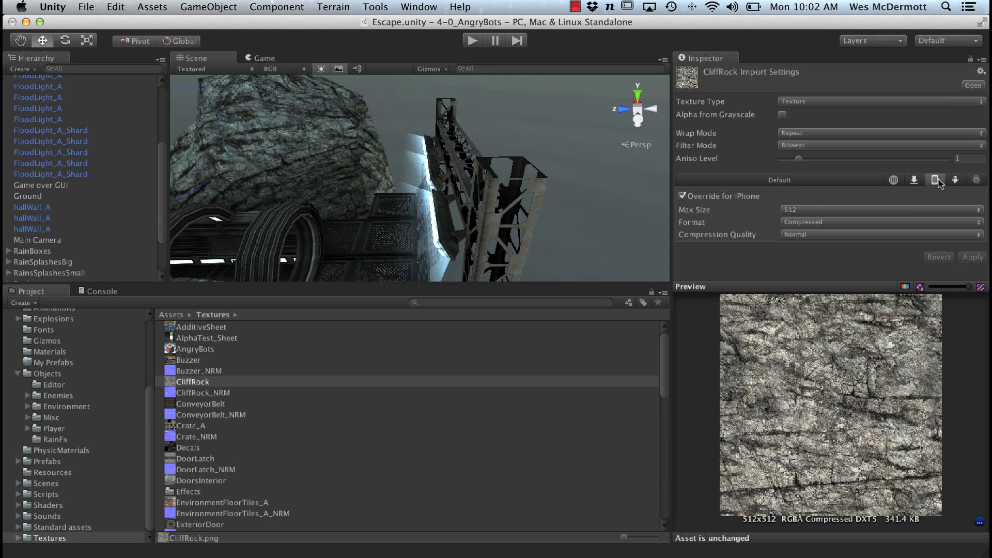
pyautogui.click(955, 181)
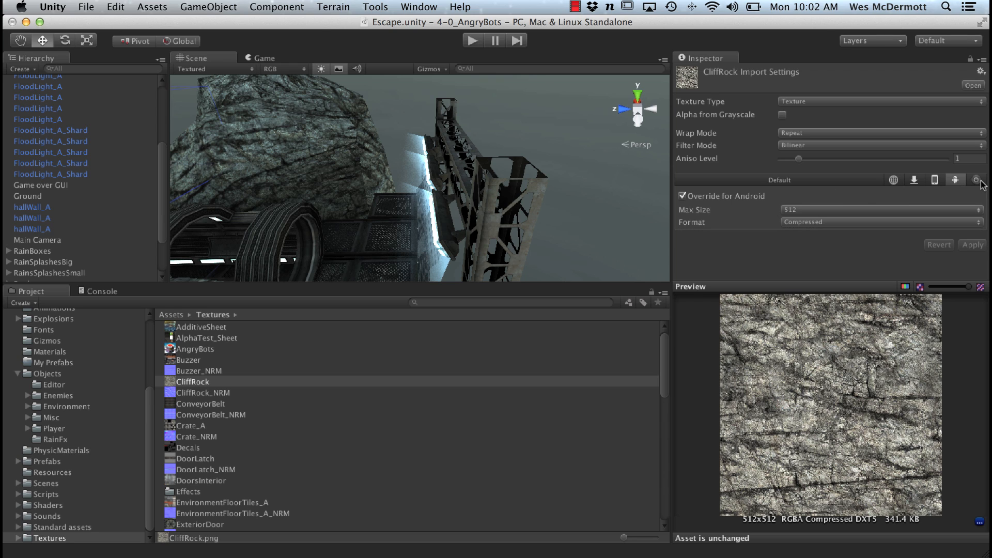
pyautogui.click(935, 180)
pyautogui.click(915, 181)
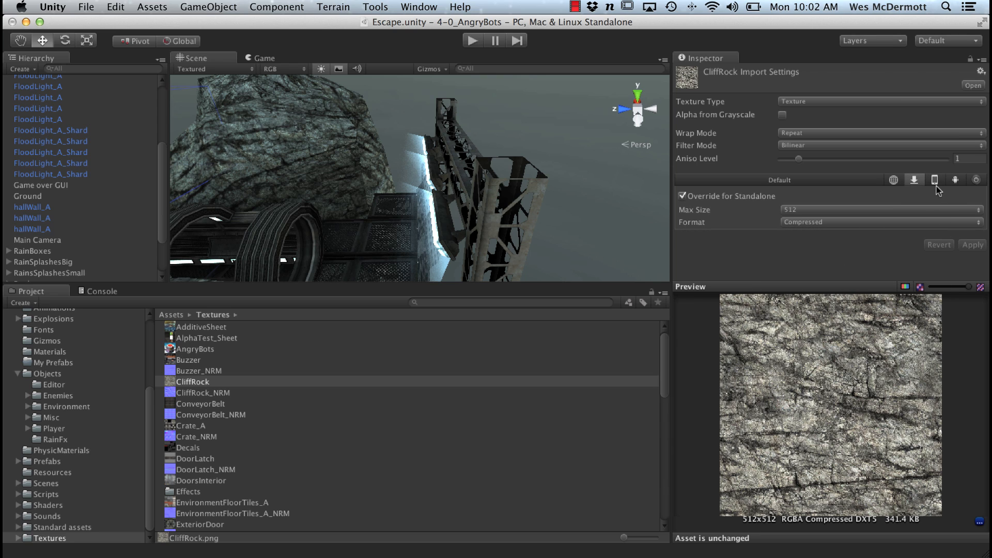
pyautogui.click(936, 181)
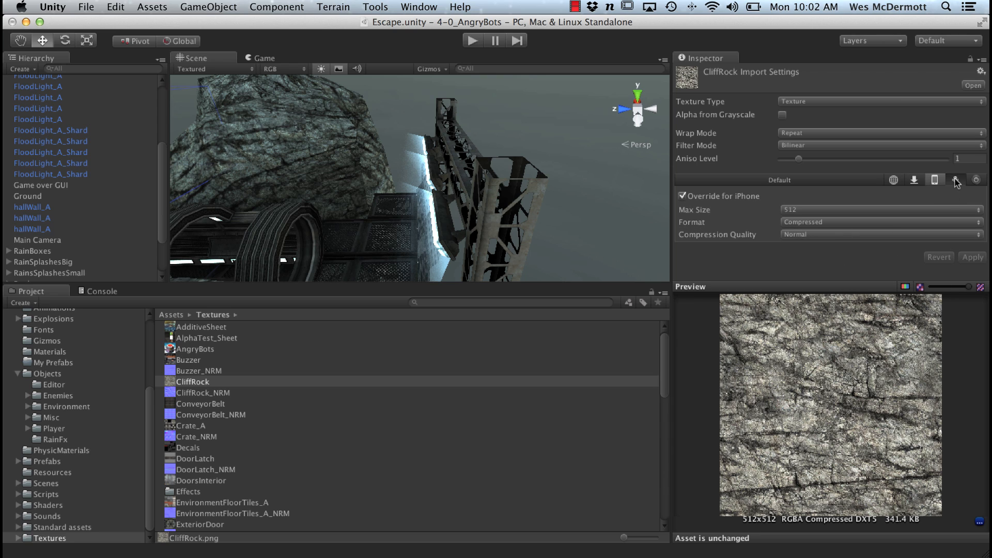
pyautogui.click(957, 181)
pyautogui.click(894, 181)
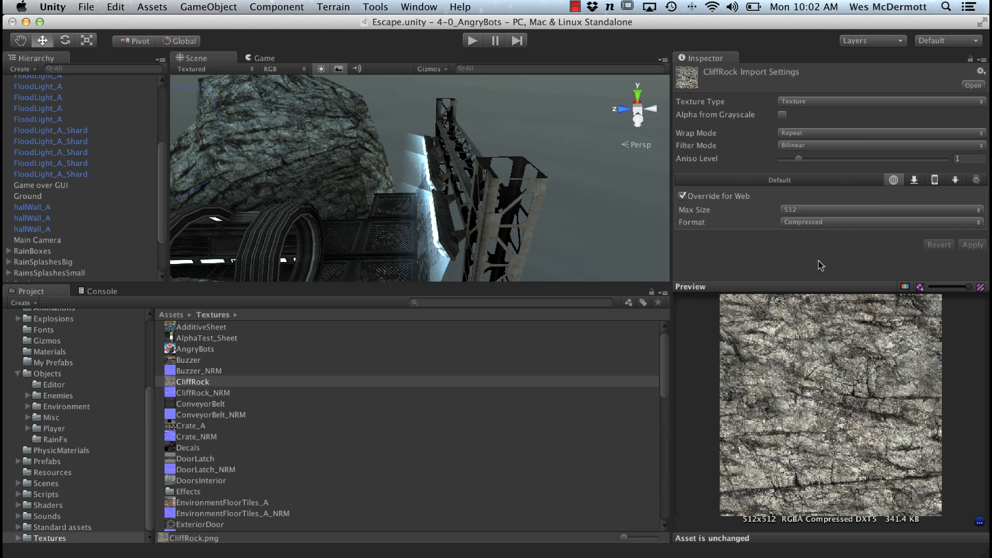
# Review the Format and Max Size options of CliffRock's Web override, along with its Filter Mode options
pyautogui.click(800, 222)
pyautogui.click(735, 269)
pyautogui.click(791, 145)
pyautogui.click(717, 159)
pyautogui.click(803, 209)
pyautogui.click(724, 228)
pyautogui.click(801, 222)
pyautogui.click(722, 242)
# Switch CliffRock's Texture Type to Advanced, shrink the preview and look through the full list of import settings
pyautogui.click(798, 102)
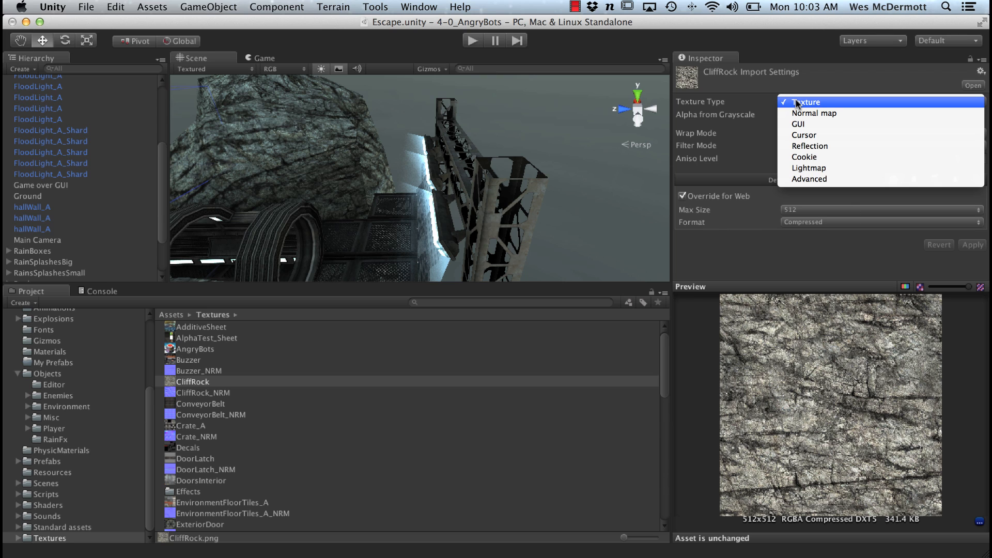
pyautogui.click(829, 179)
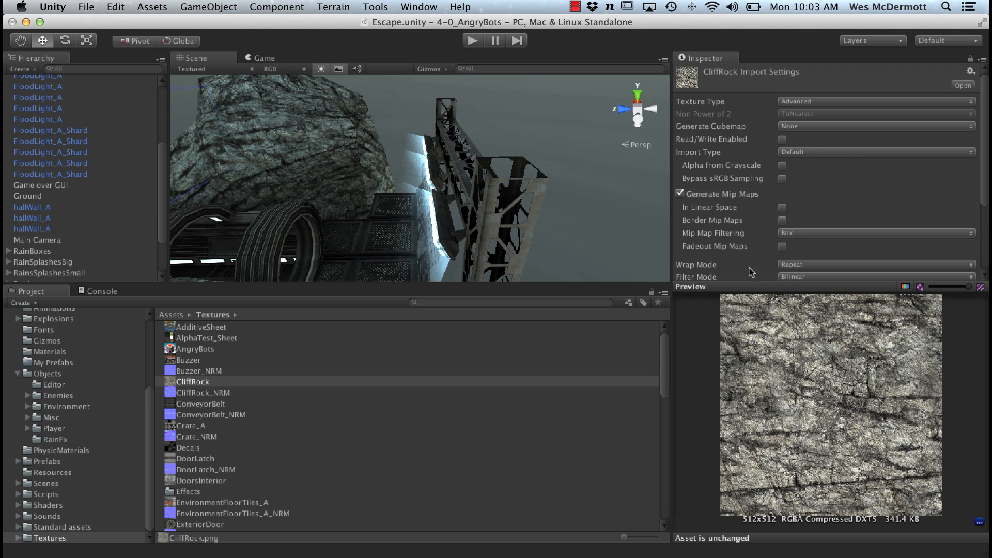
pyautogui.moveTo(761, 287); pyautogui.dragTo(757, 334)
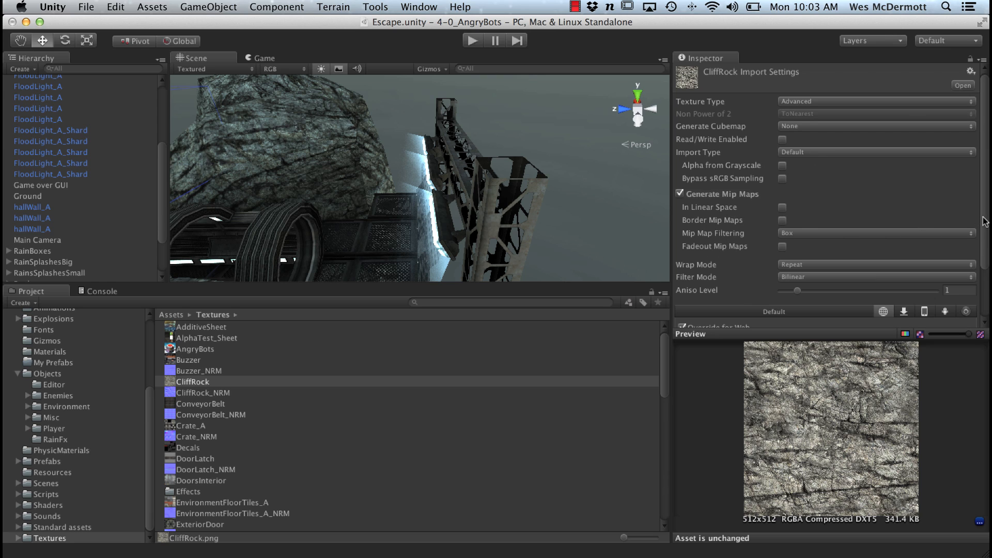
pyautogui.scroll(-3, 983, 222)
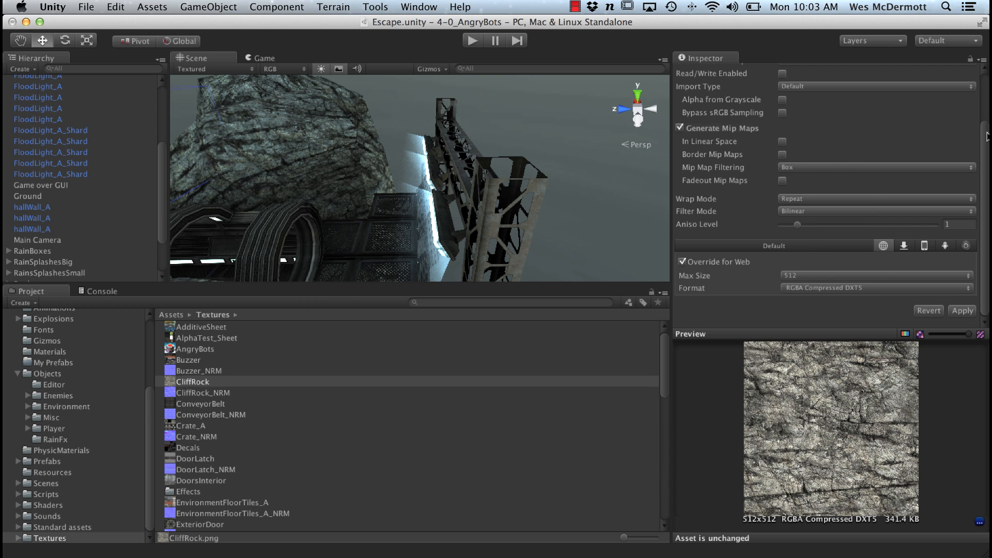
pyautogui.moveTo(987, 136); pyautogui.dragTo(988, 76)
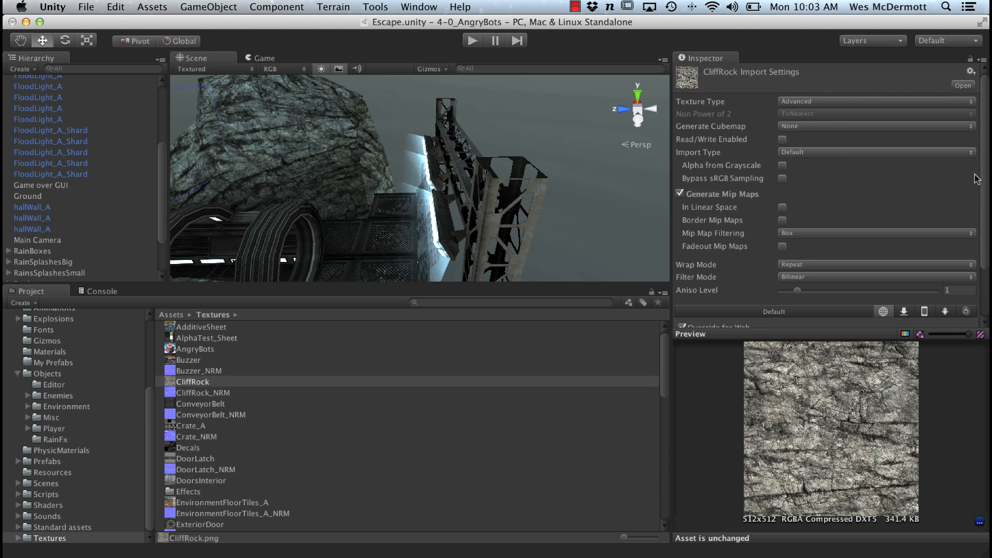
pyautogui.moveTo(986, 176); pyautogui.dragTo(987, 246)
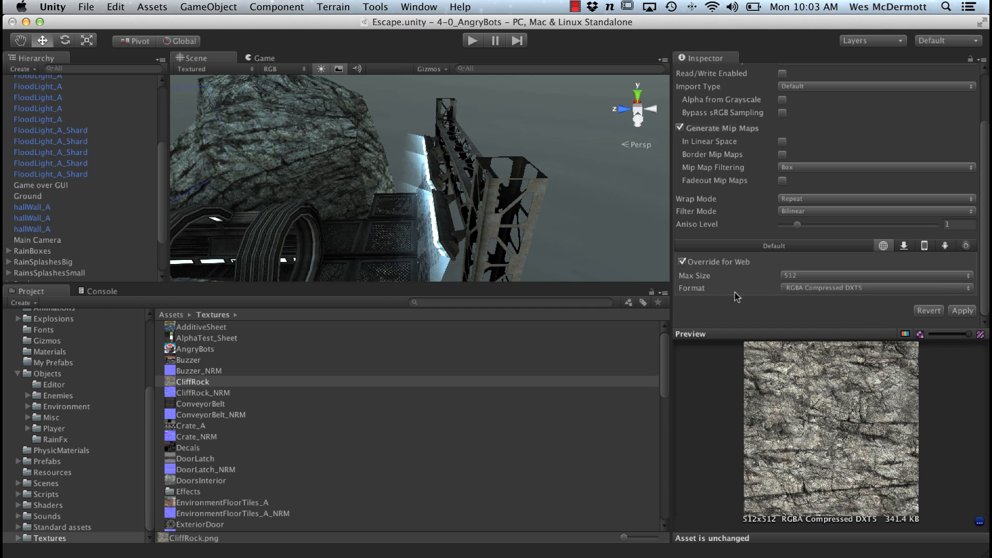
# Review the Advanced texture Format options for Web, then set CliffRock's Texture Type back to Texture
pyautogui.click(814, 288)
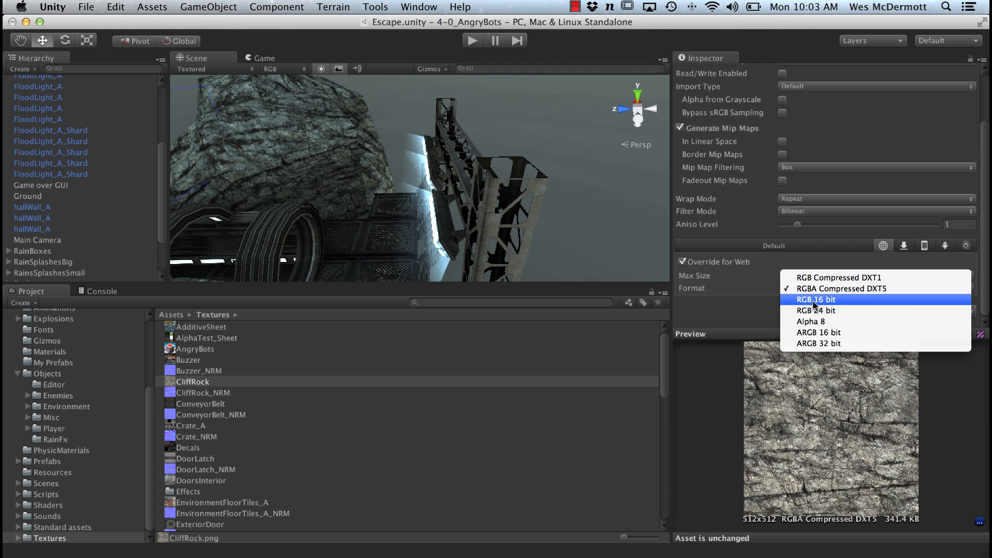
pyautogui.click(724, 304)
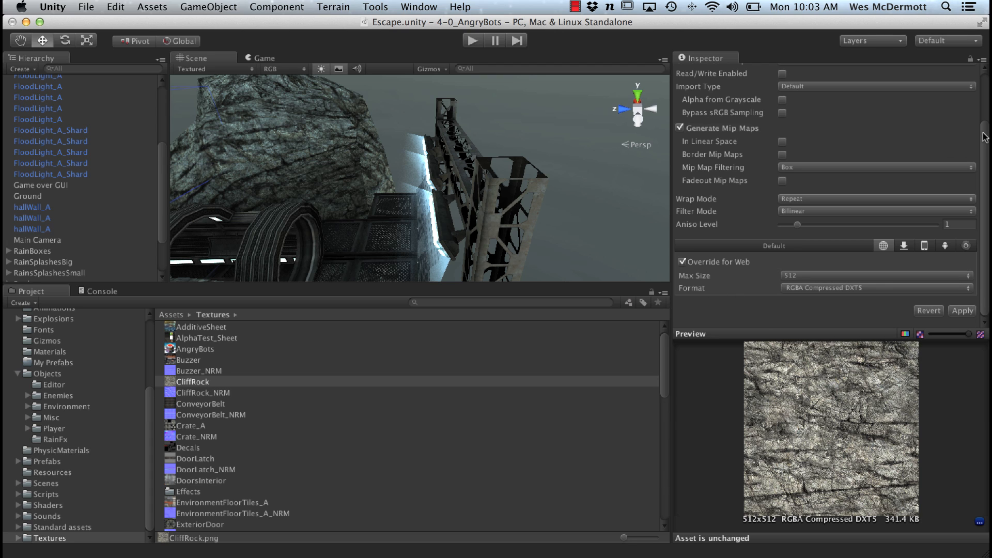
pyautogui.moveTo(985, 137); pyautogui.dragTo(956, 74)
pyautogui.click(833, 102)
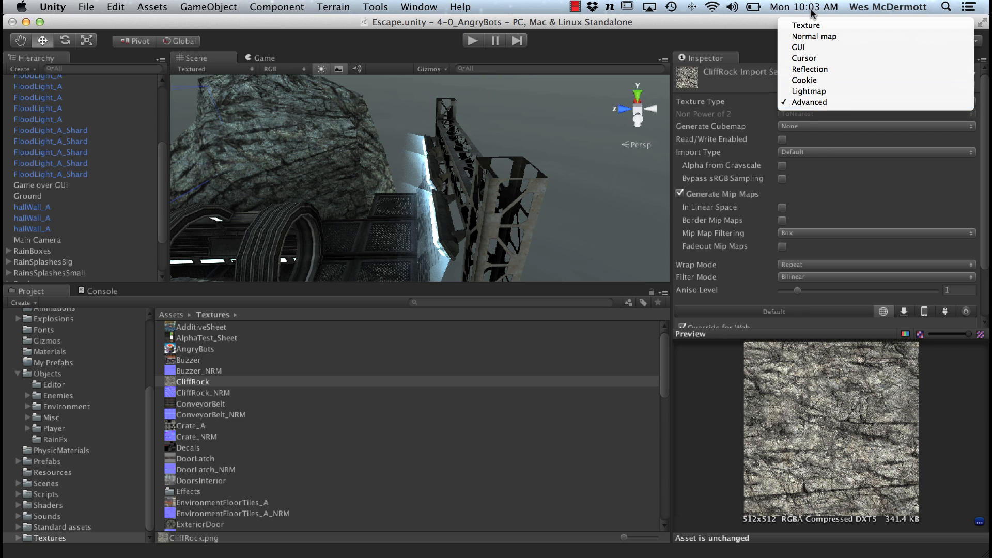
pyautogui.click(811, 25)
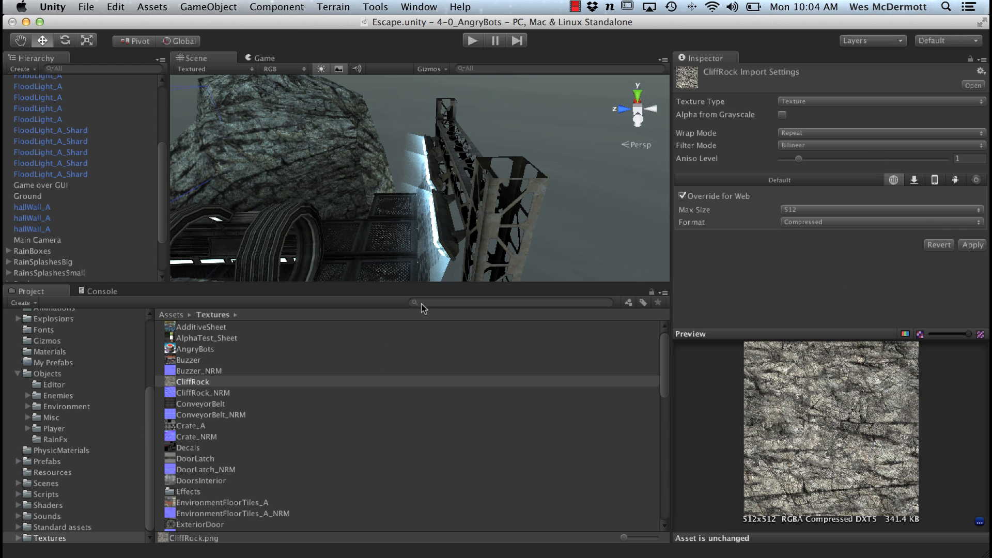
# Search the project for "model", then list the models with the All Models saved search in Favorites
pyautogui.write('model')
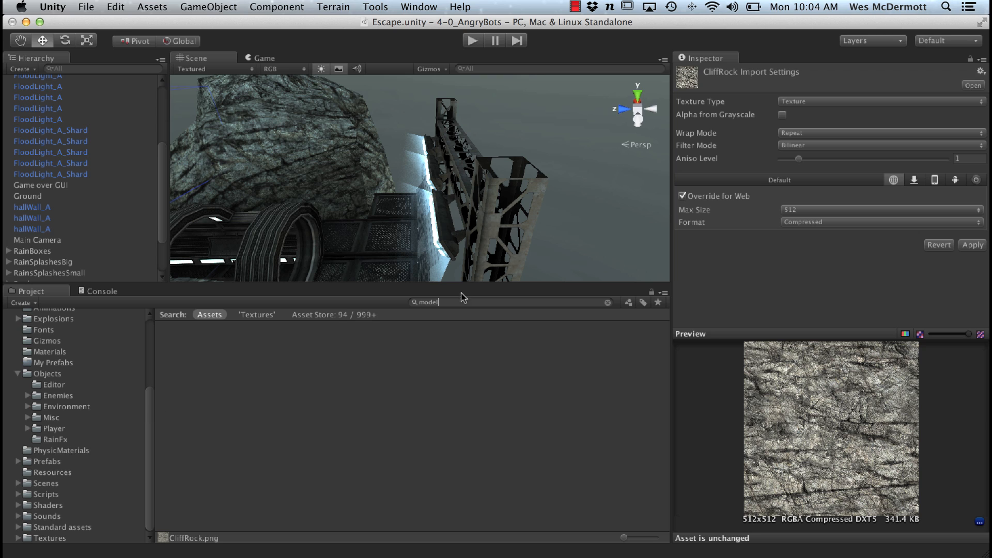
pyautogui.scroll(5, 88, 361)
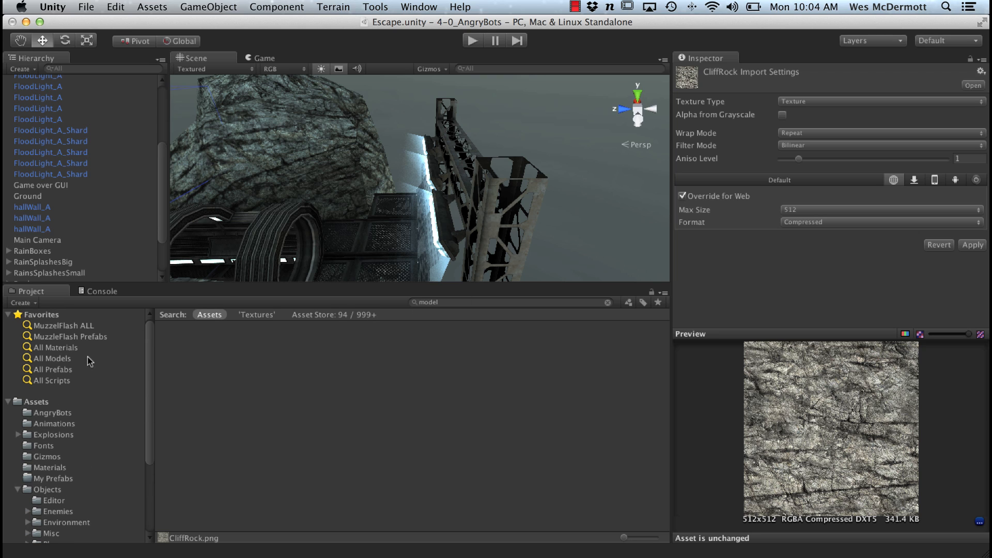
pyautogui.click(60, 358)
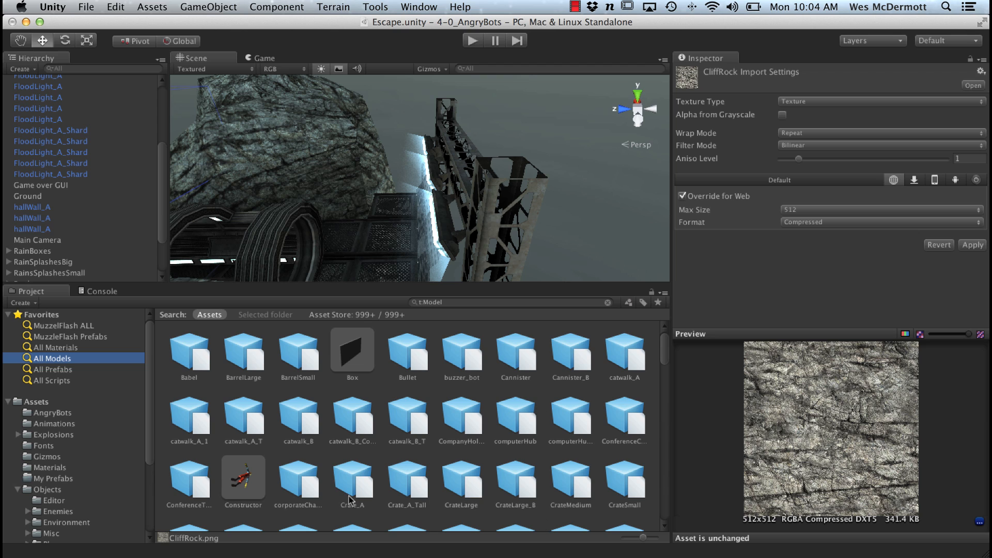
# Select the Constructor model and revert CliffRock's unapplied import settings
pyautogui.click(235, 484)
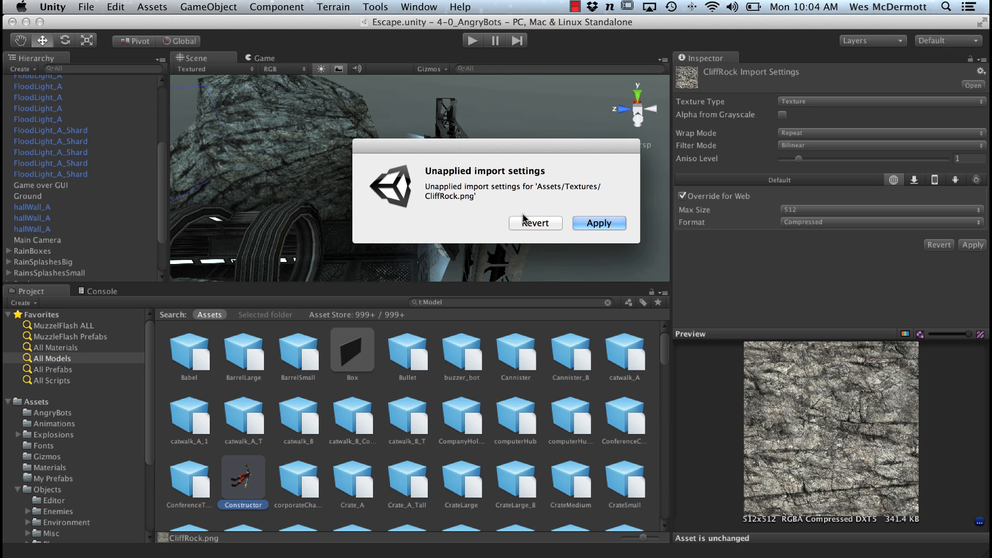
pyautogui.moveTo(534, 148); pyautogui.dragTo(506, 138)
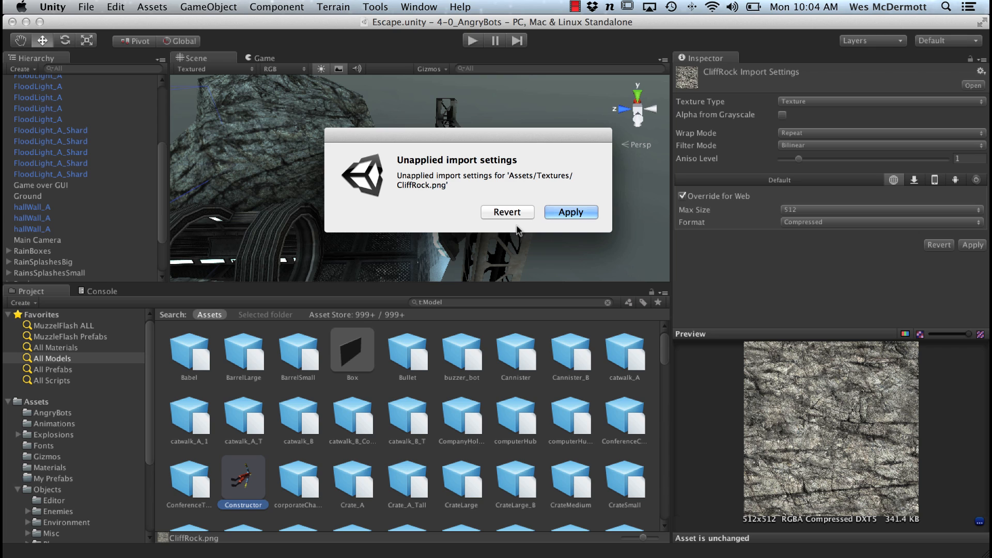
pyautogui.click(506, 213)
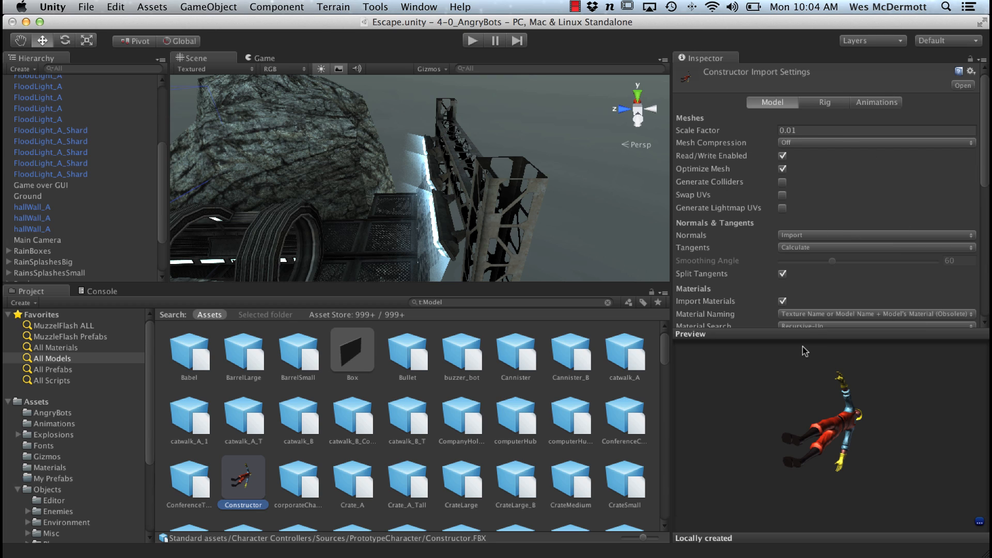
# Enlarge the preview and rotate the Constructor, Bullet and catwalk_A models in it
pyautogui.moveTo(805, 338); pyautogui.dragTo(805, 285)
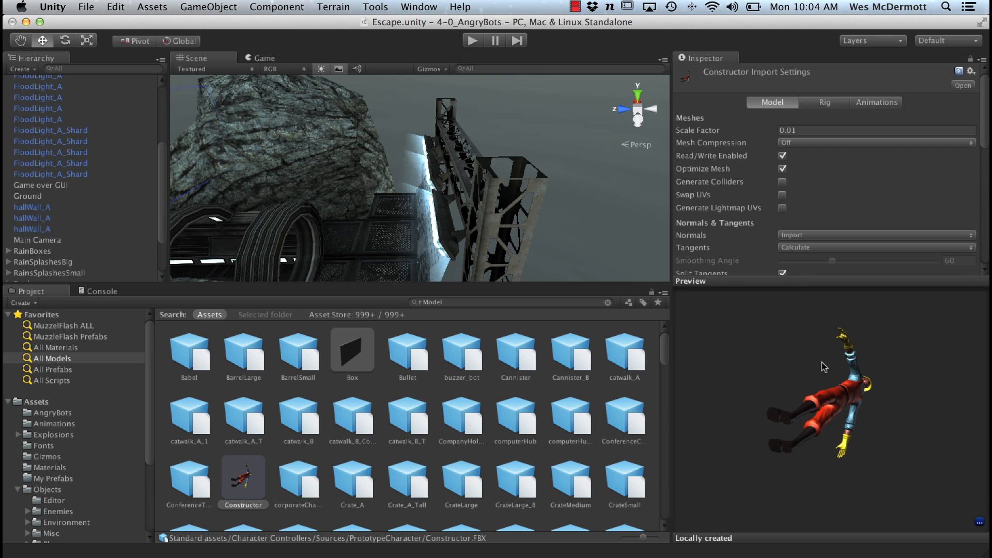
pyautogui.moveTo(768, 390); pyautogui.dragTo(804, 460)
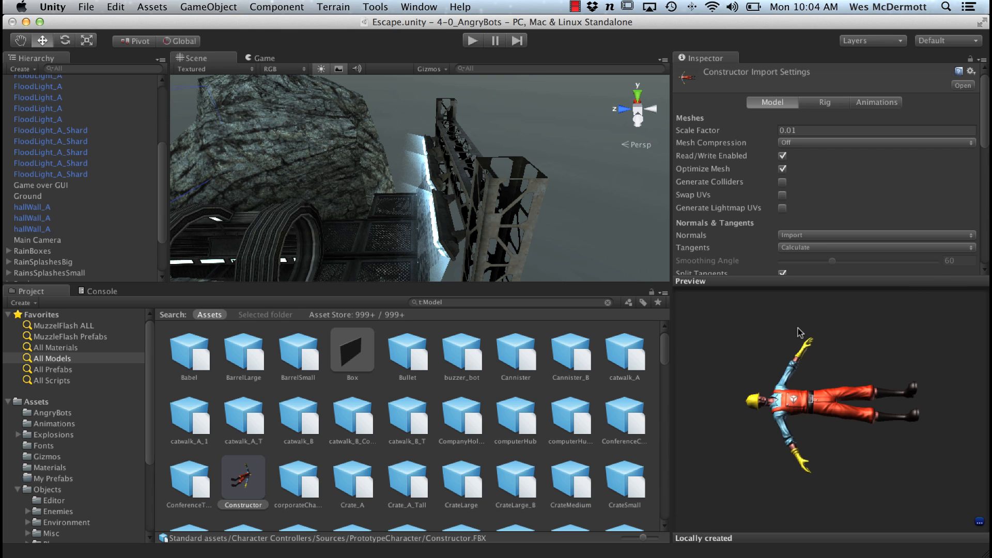
pyautogui.click(406, 349)
pyautogui.moveTo(771, 416); pyautogui.dragTo(835, 446)
pyautogui.click(619, 350)
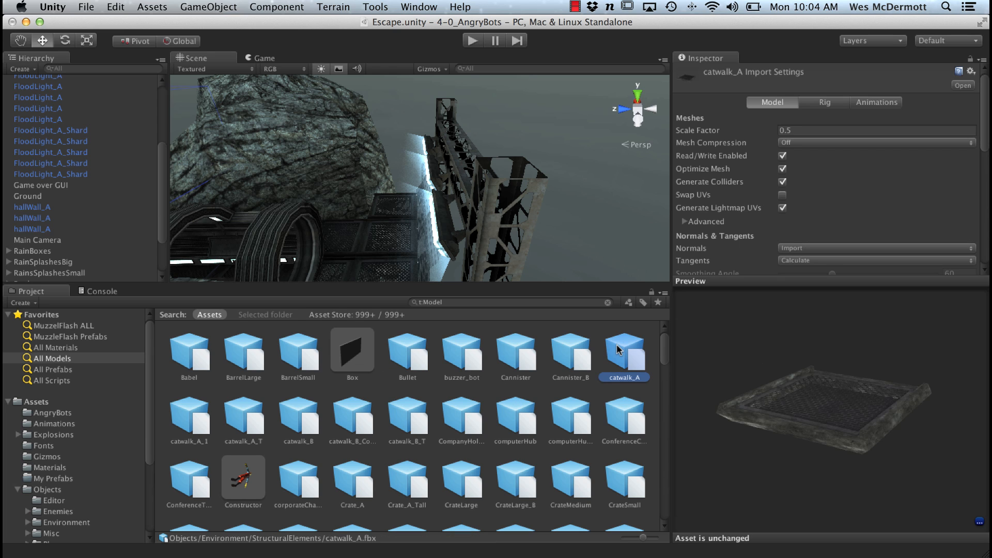
pyautogui.moveTo(861, 406); pyautogui.dragTo(773, 442)
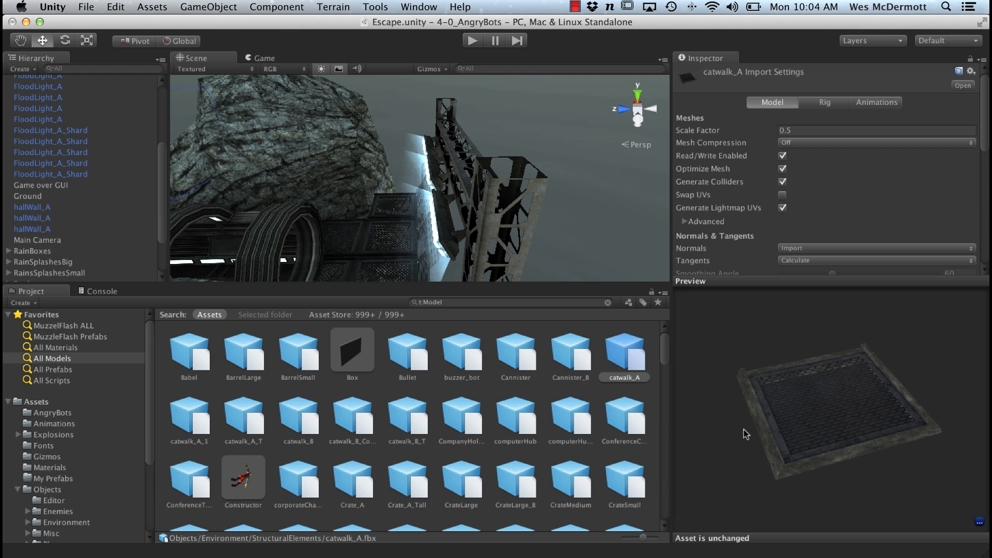
# Rotate catwalk_A in the preview, then reduce the preview's height to review more of its Model import settings
pyautogui.moveTo(869, 479); pyautogui.dragTo(798, 331)
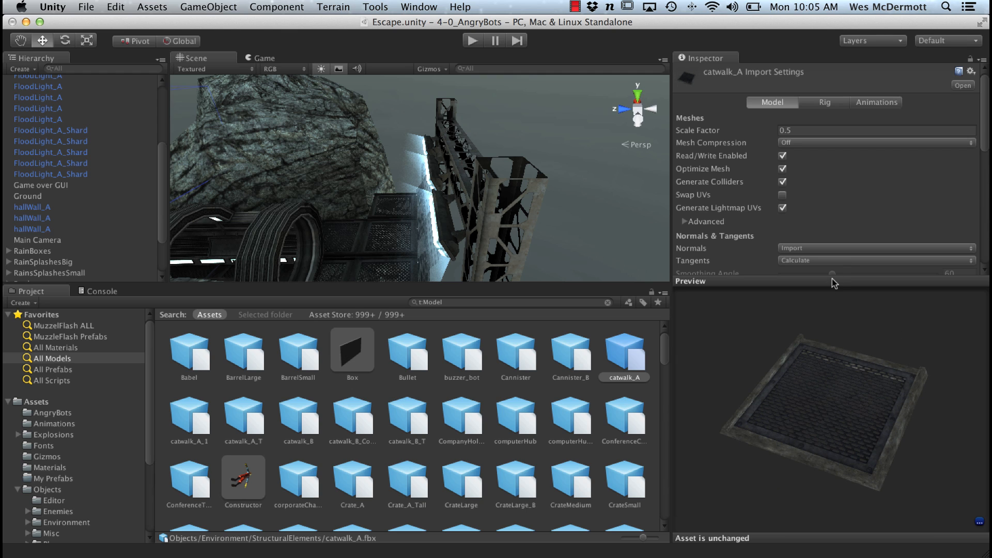
pyautogui.moveTo(832, 280); pyautogui.dragTo(821, 376)
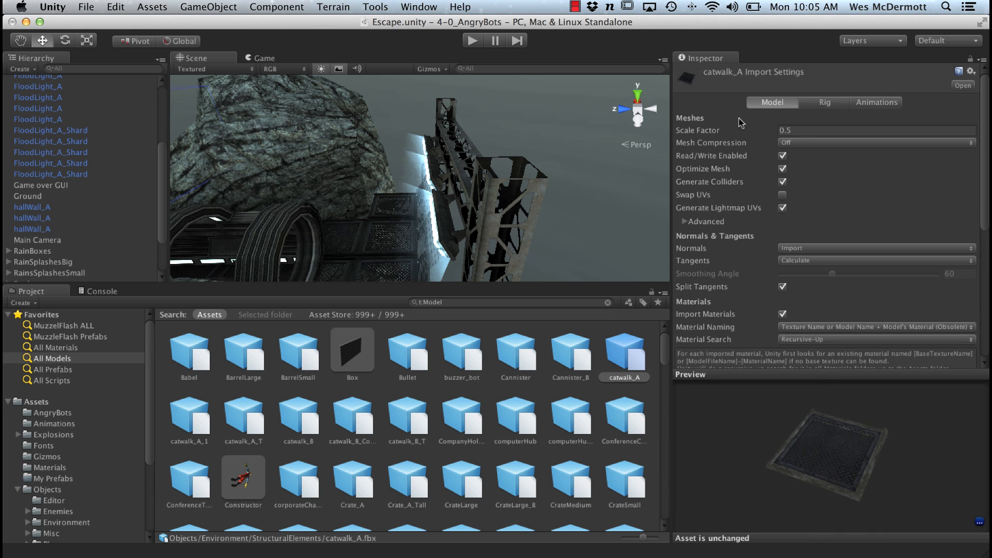
pyautogui.moveTo(987, 227)
pyautogui.mouseDown()
pyautogui.moveTo(986, 267)
pyautogui.moveTo(985, 224)
pyautogui.mouseUp()
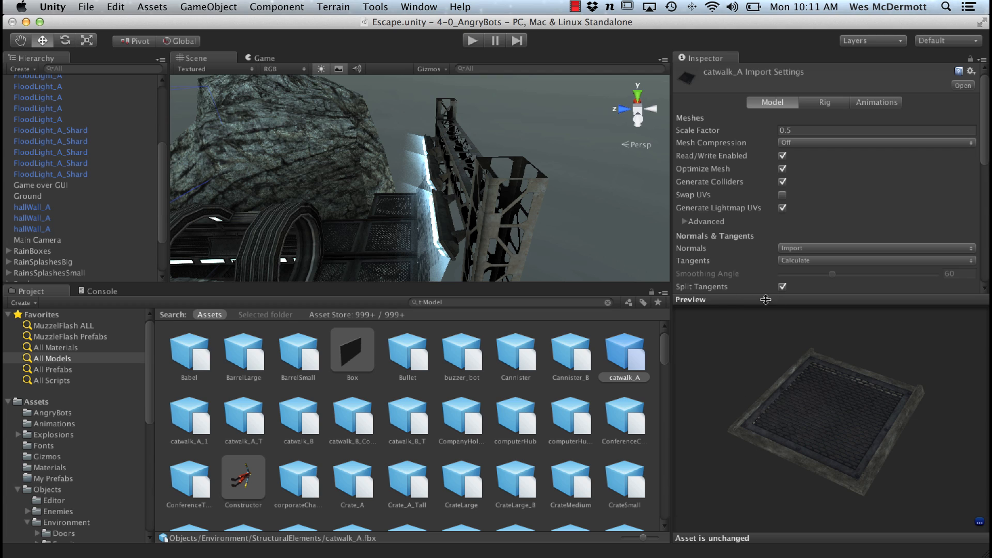
# Review the Project browser's label filter options and rotate the catwalk_A model in its preview
pyautogui.click(643, 302)
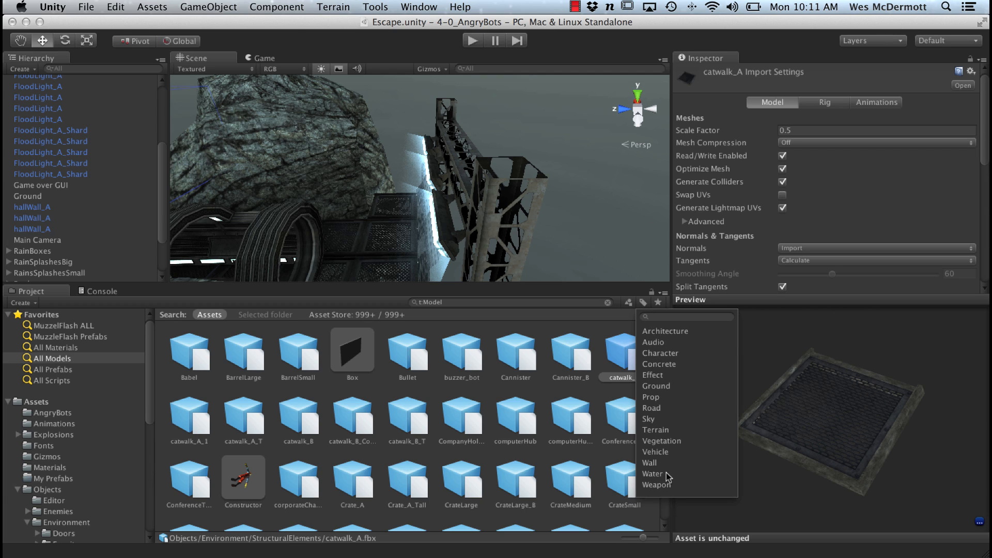
pyautogui.click(778, 337)
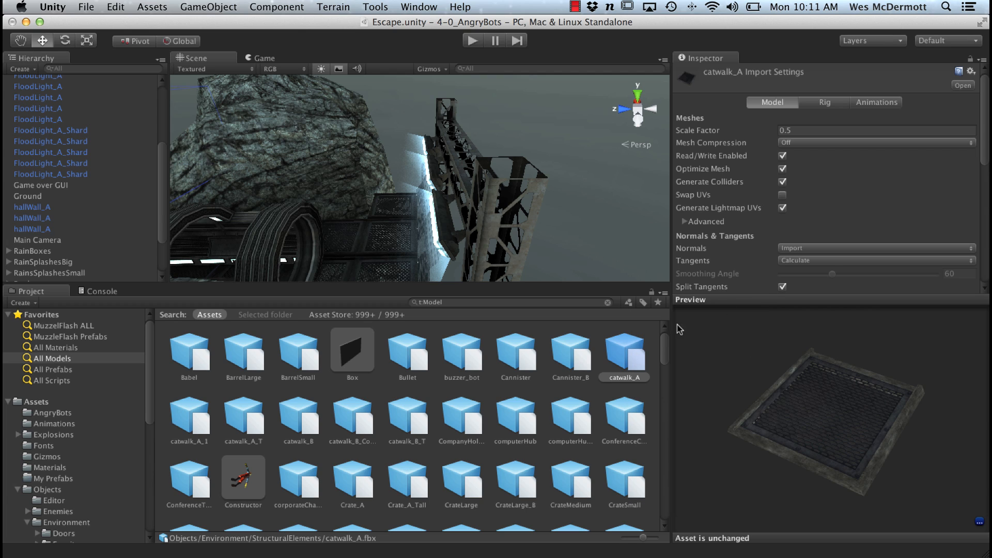
pyautogui.moveTo(827, 410); pyautogui.dragTo(851, 445)
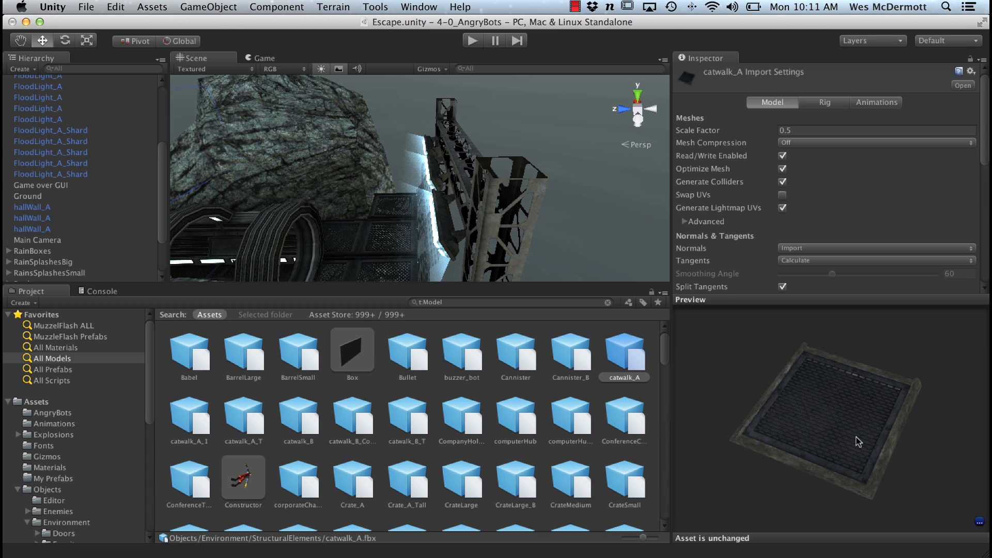
pyautogui.moveTo(855, 441); pyautogui.dragTo(845, 444)
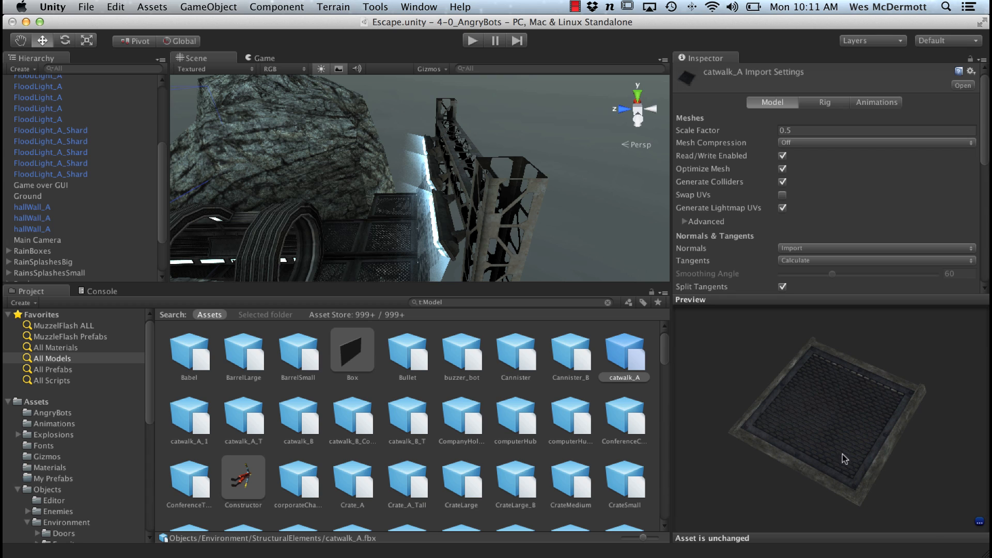
pyautogui.moveTo(843, 454); pyautogui.dragTo(858, 404)
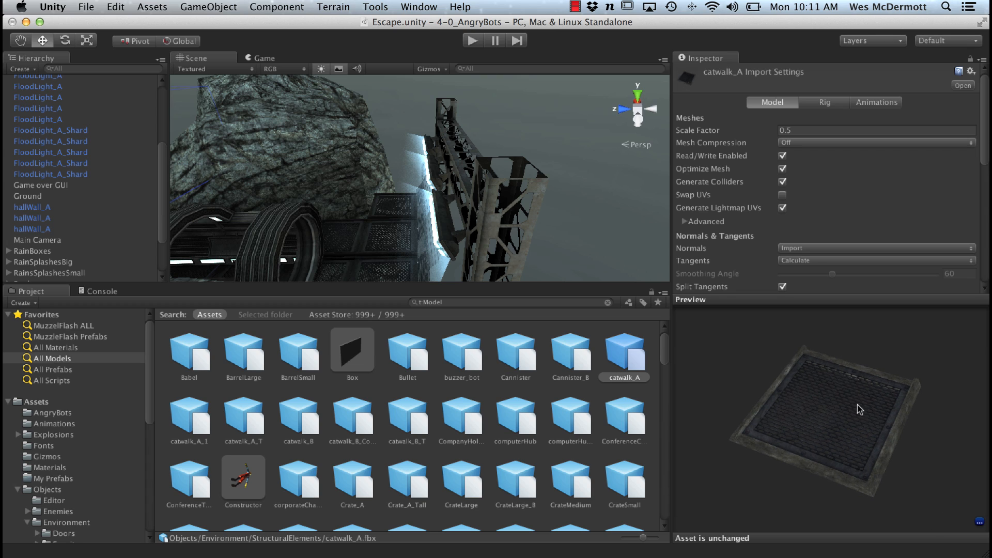
# Compare the labels assignable to catwalk_A with the label filter options in the Project browser
pyautogui.click(980, 523)
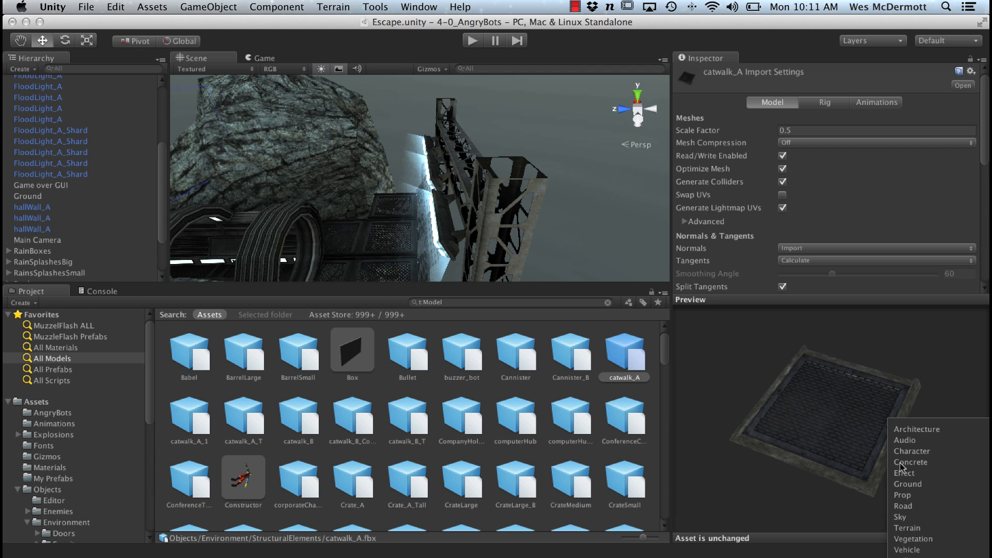
pyautogui.click(745, 450)
pyautogui.click(643, 303)
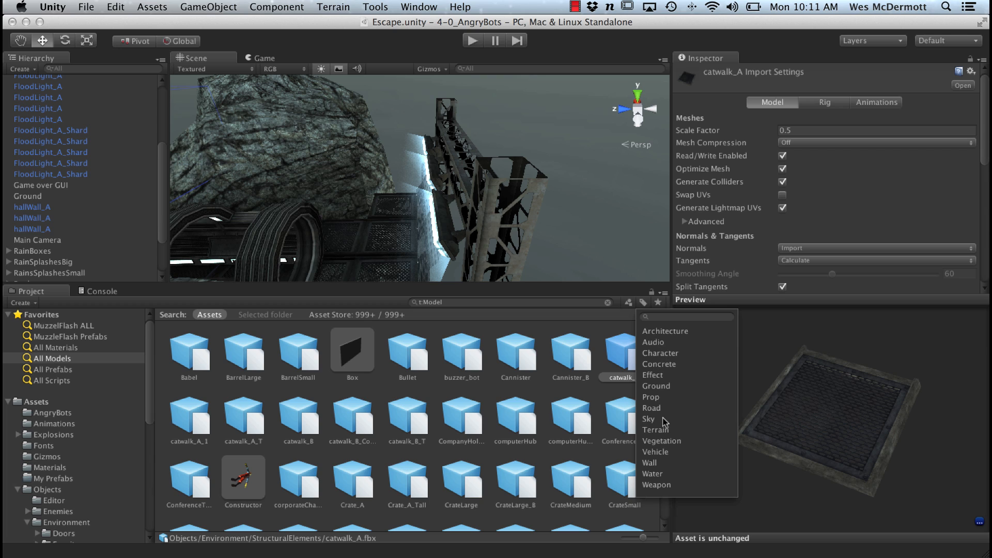
pyautogui.click(844, 354)
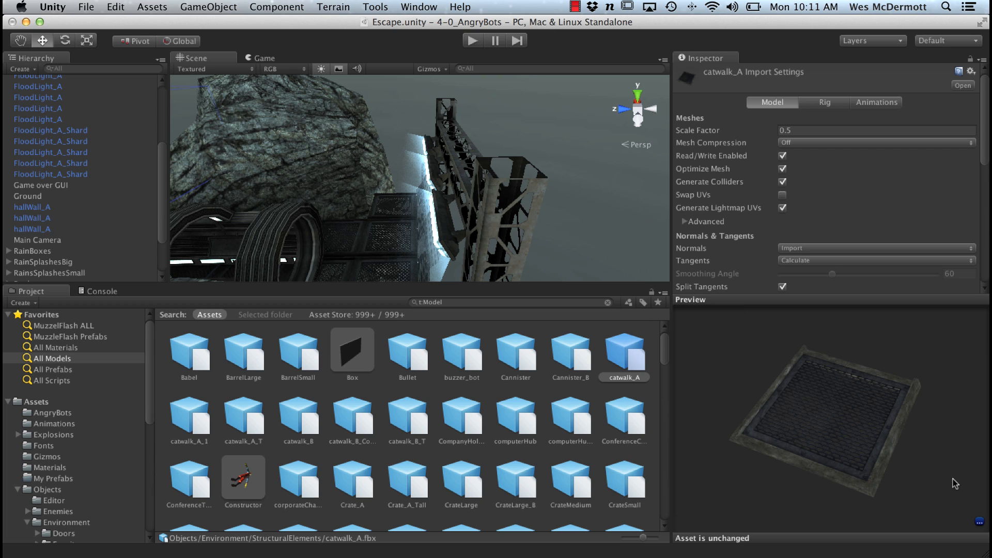
pyautogui.click(978, 522)
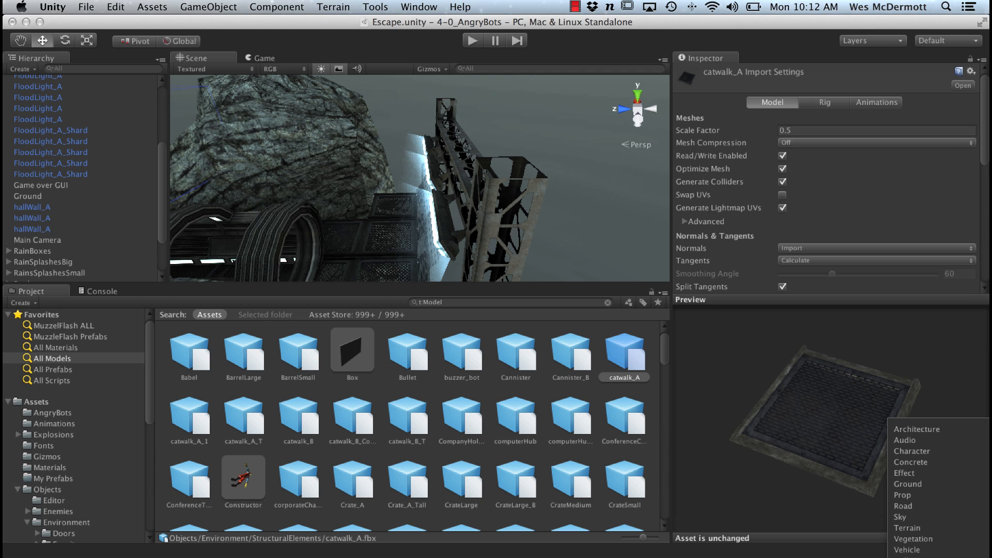
pyautogui.click(741, 369)
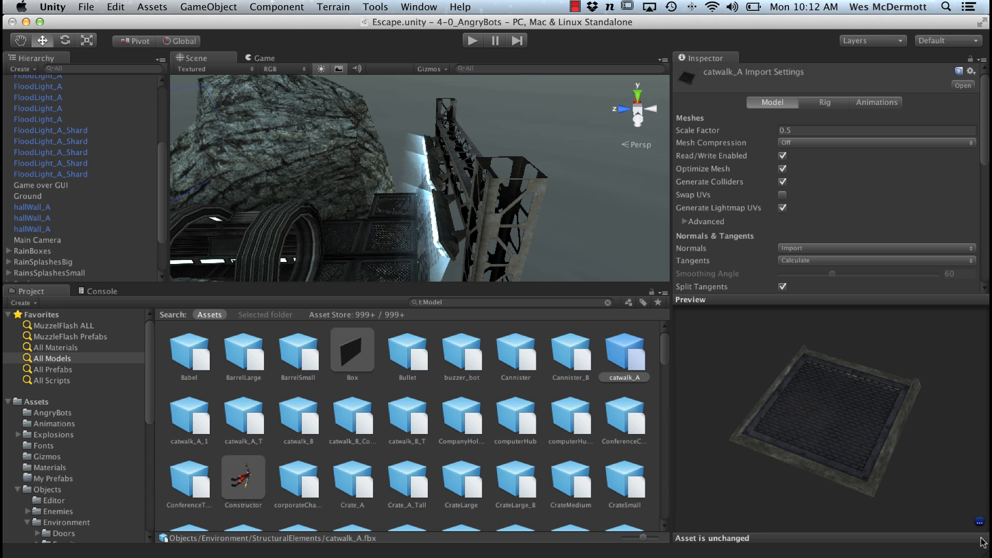
# Shorten the editor window to make room for the full label list and assign the Environment label to catwalk_A
pyautogui.moveTo(984, 555); pyautogui.dragTo(982, 400)
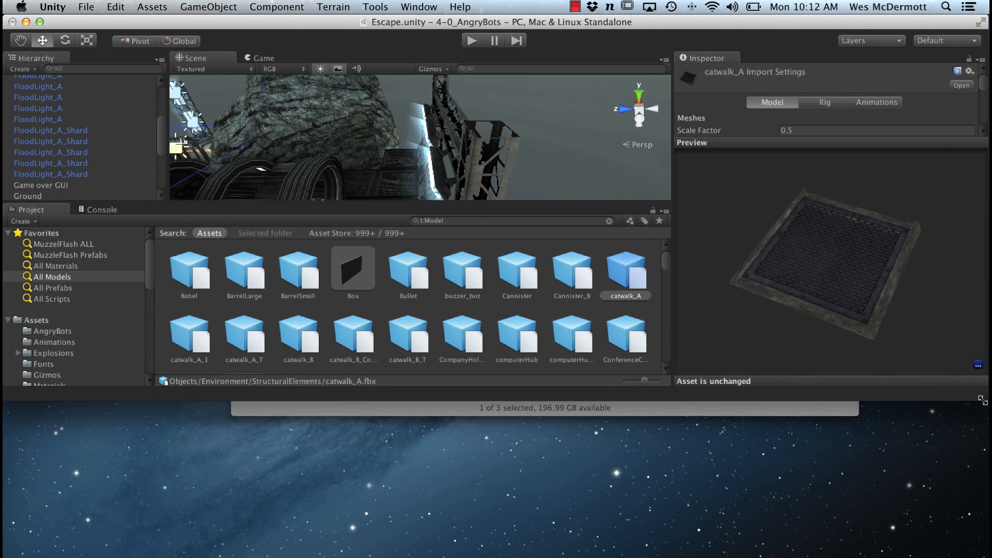
pyautogui.click(979, 365)
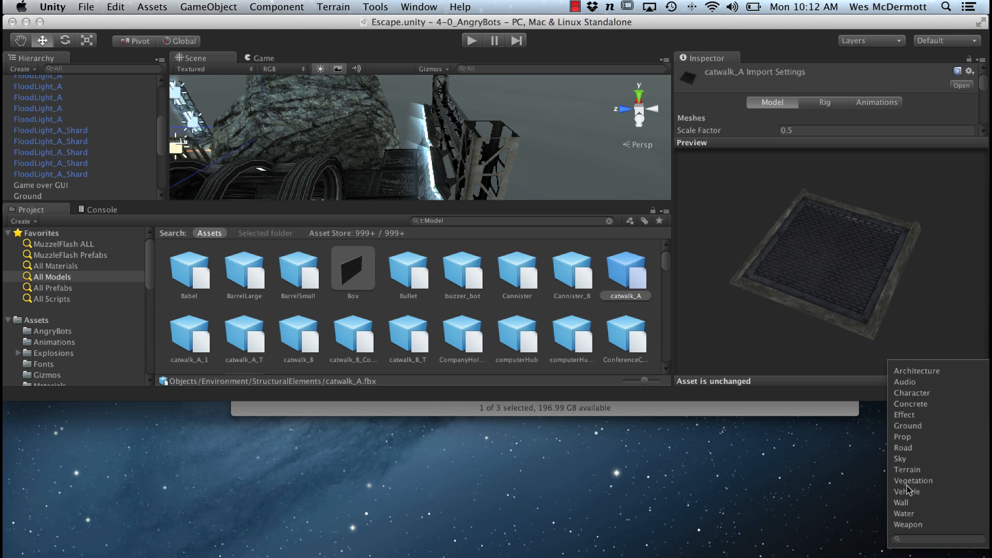
pyautogui.click(920, 541)
pyautogui.write('Enemy')
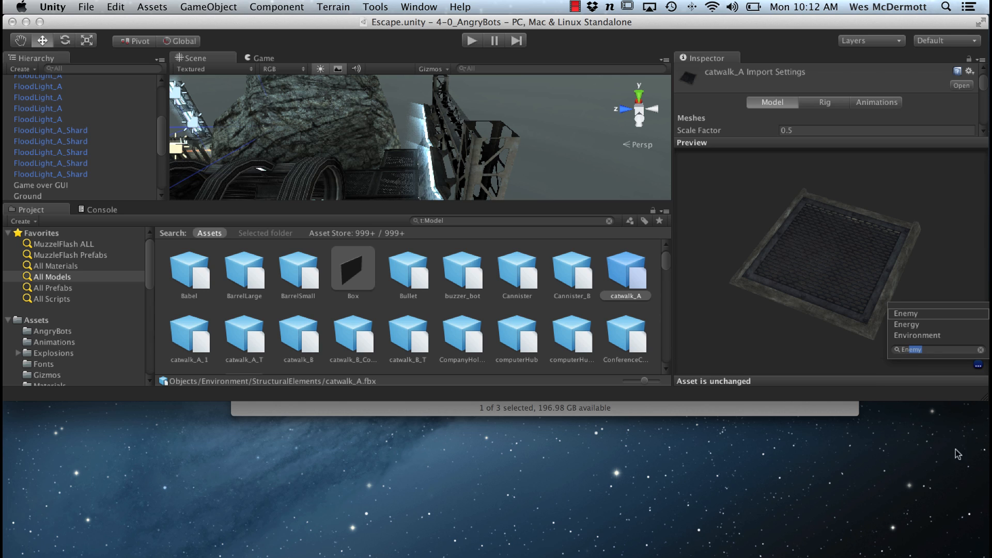
pyautogui.click(928, 336)
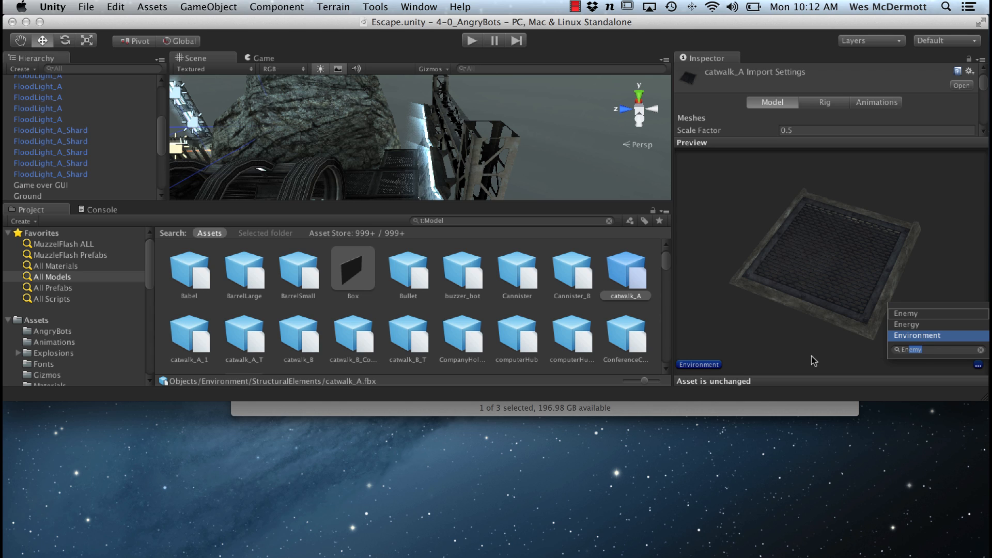
# Clear the label search text and add a new custom label named Catwalk to catwalk_A
pyautogui.click(925, 349)
pyautogui.press('BackSpace')
pyautogui.press('BackSpace')
pyautogui.press('BackSpace')
pyautogui.press('BackSpace')
pyautogui.press('BackSpace')
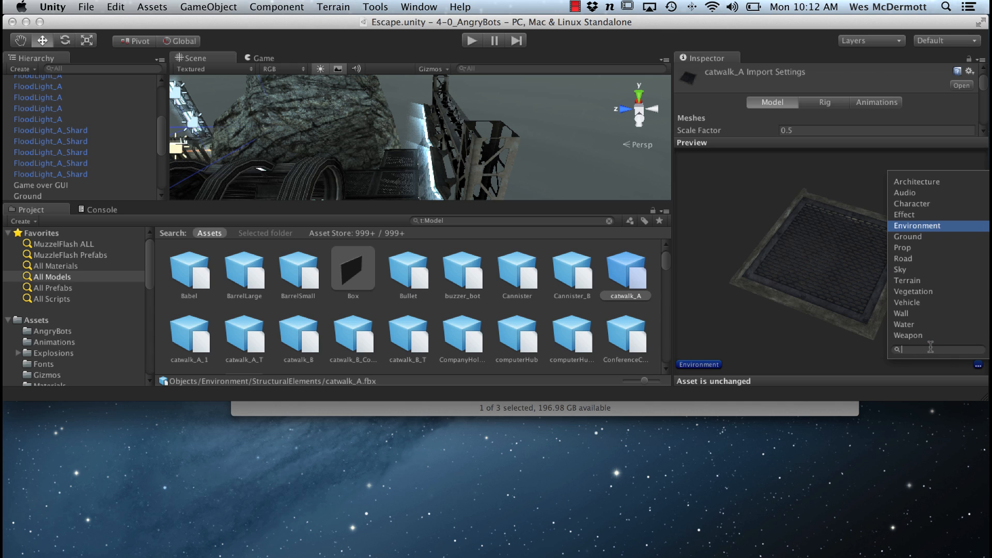
pyautogui.write('Catwalk')
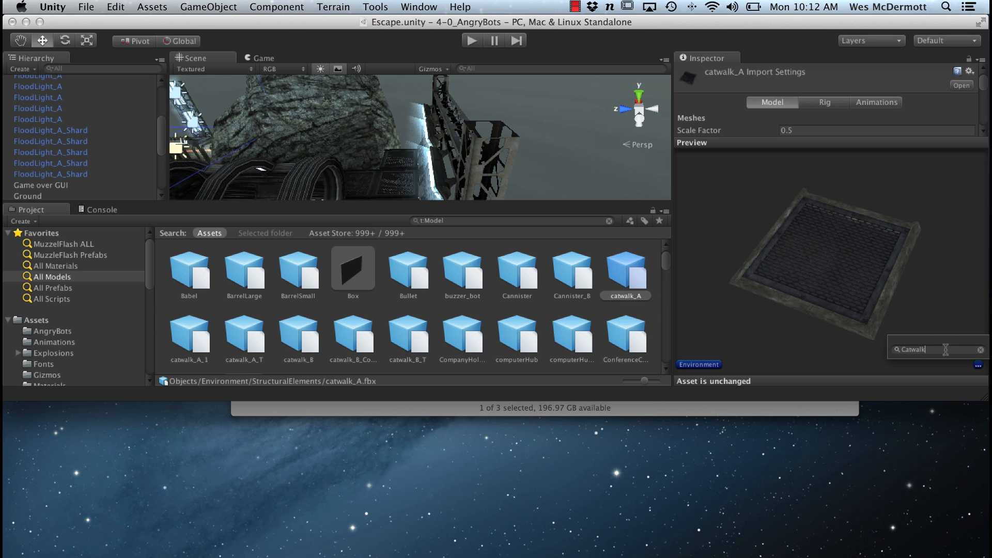
pyautogui.press('Return')
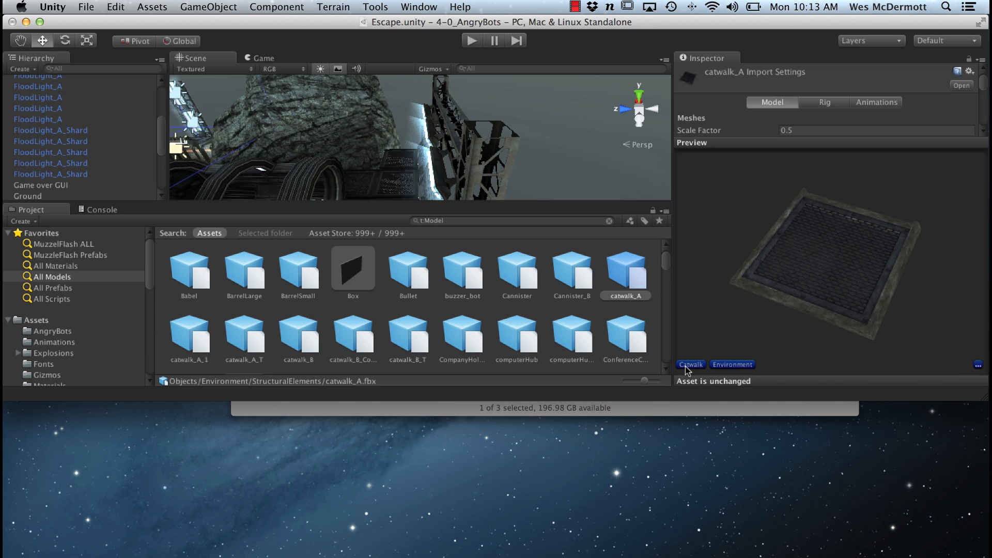
# Add the Metal label to catwalk_A and restore the editor window to its full height
pyautogui.click(979, 365)
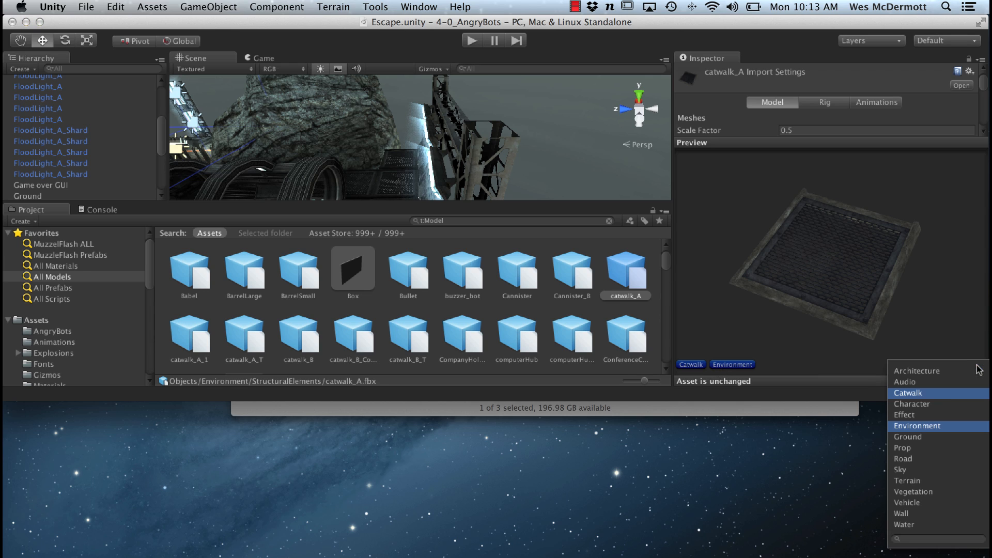
pyautogui.click(923, 539)
pyautogui.write('Metal')
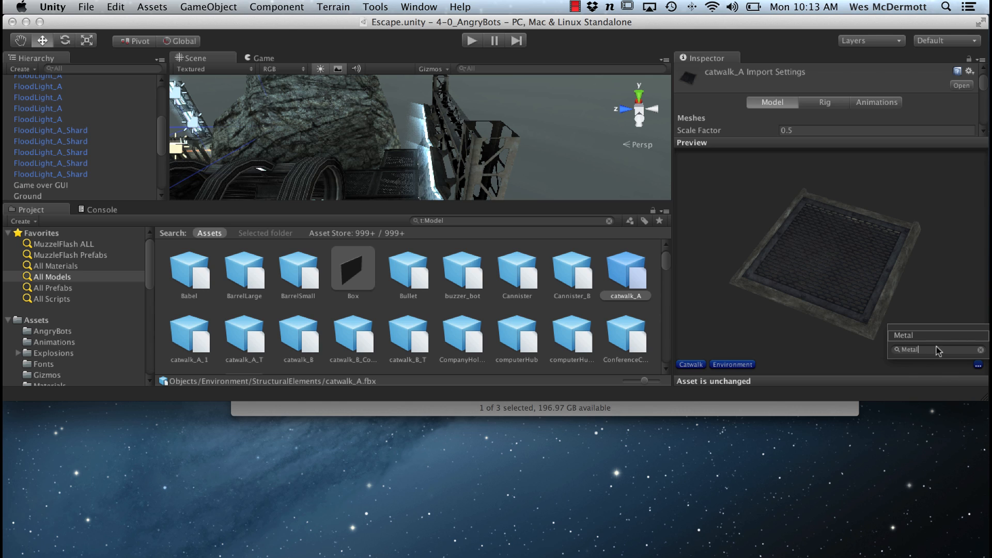
pyautogui.click(914, 335)
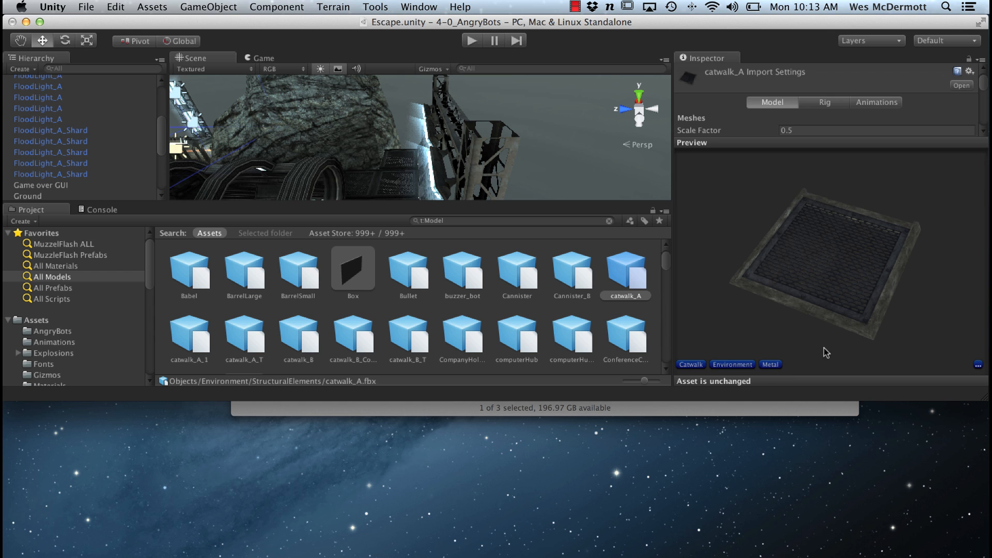
pyautogui.moveTo(985, 400); pyautogui.dragTo(985, 555)
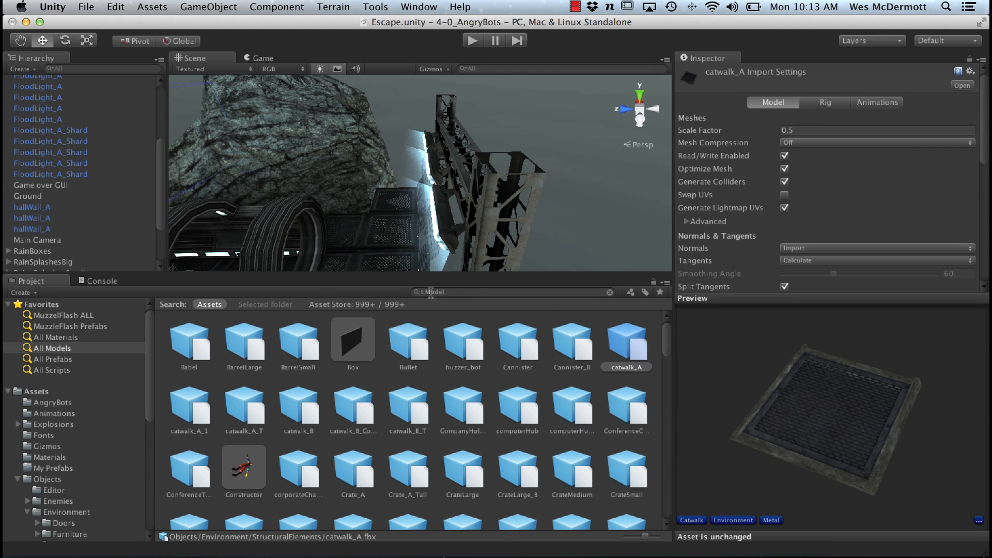
# Filter the listed models by the Metal label, then enlarge the catwalk_A preview
pyautogui.click(645, 292)
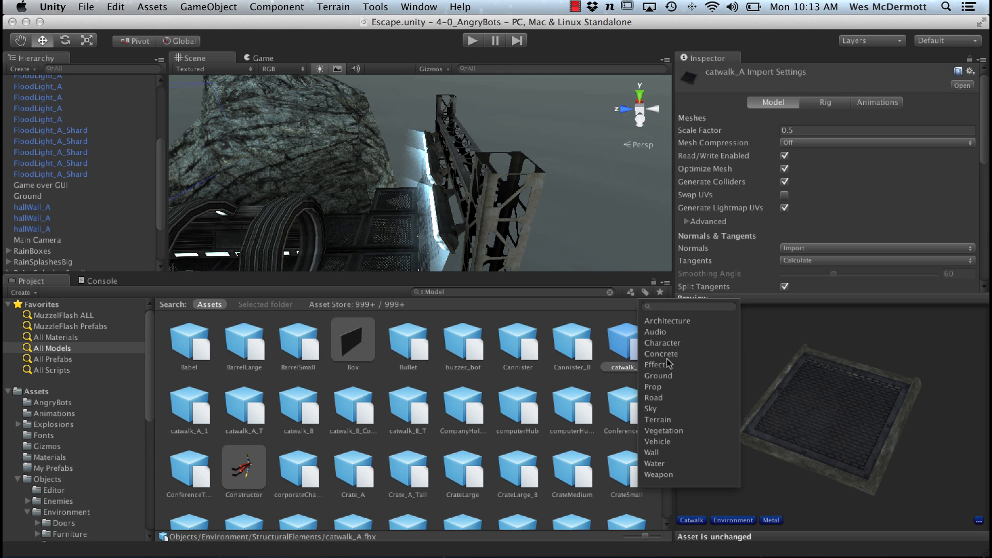
pyautogui.click(671, 306)
pyautogui.write('Metal')
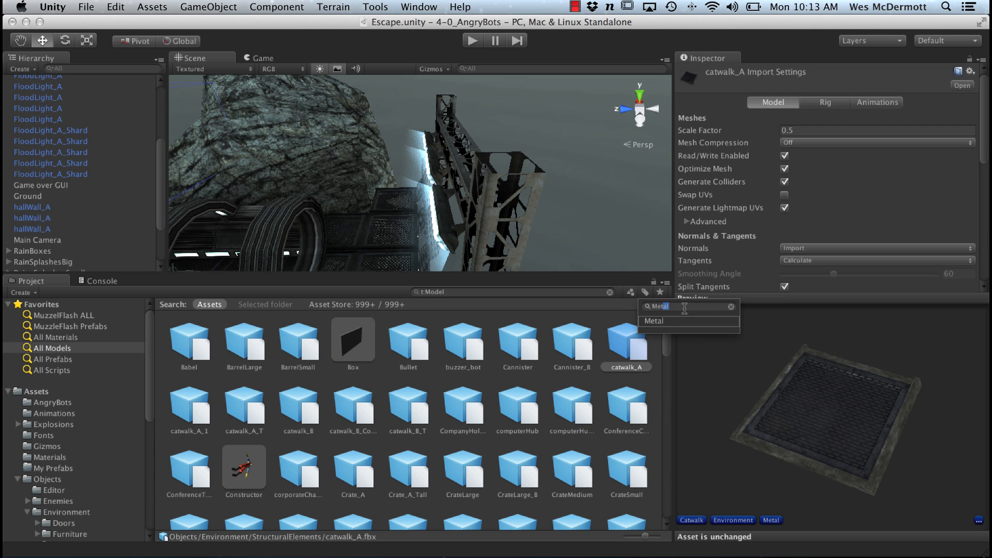
pyautogui.press('Return')
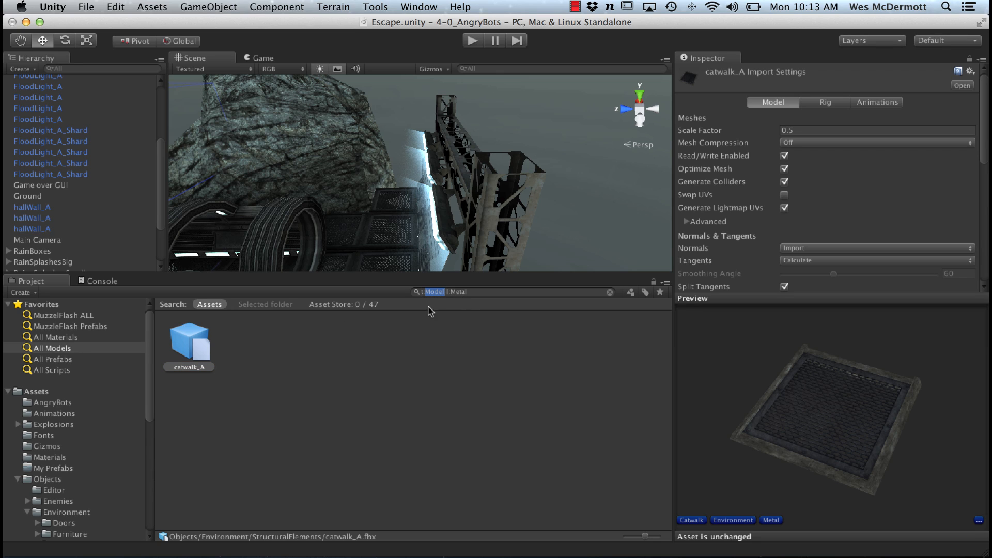
pyautogui.click(460, 297)
pyautogui.moveTo(748, 302); pyautogui.dragTo(748, 266)
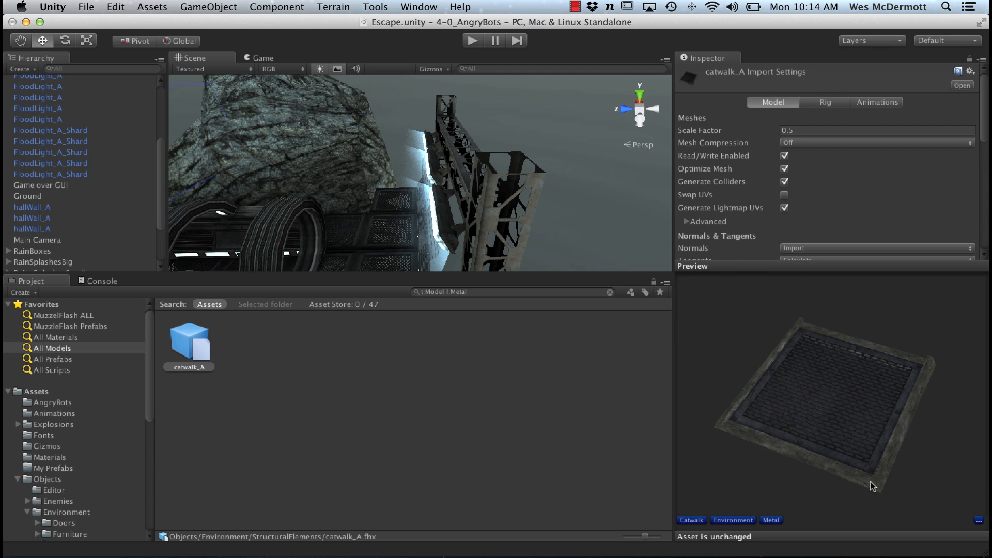